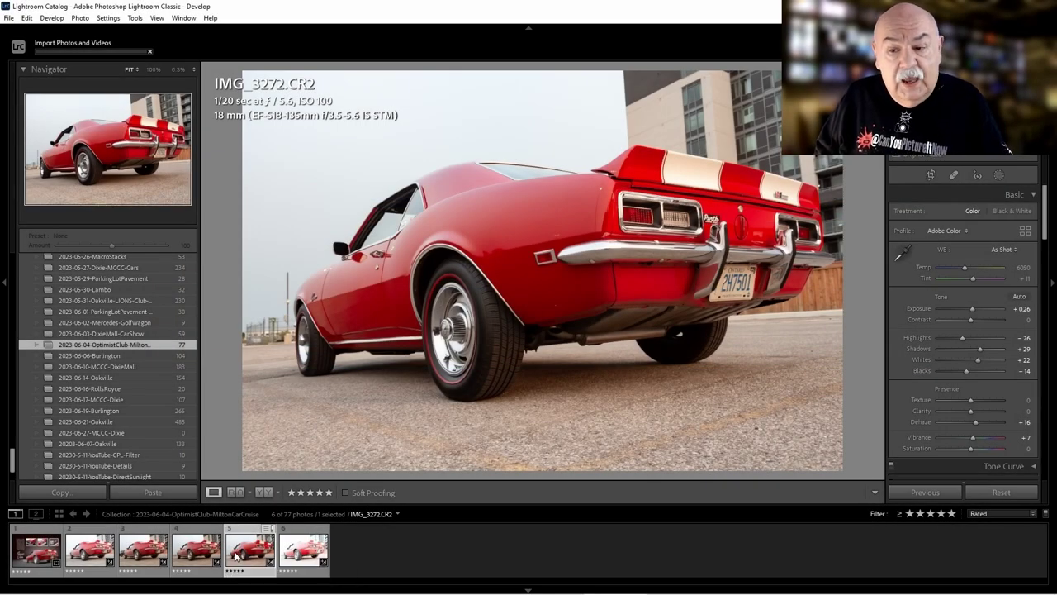
Step: Compare the IMG_3271, IMG_3270 and IMG_3269 shots of the Camaro
{"action": "left_click", "coordinate": [188, 561]}
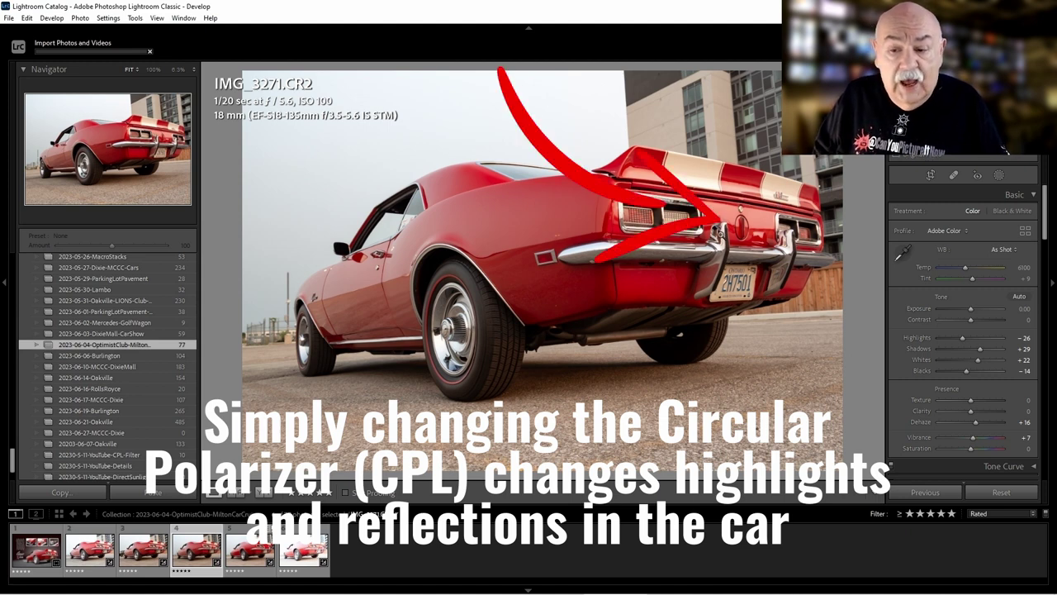
{"action": "left_click", "coordinate": [152, 566]}
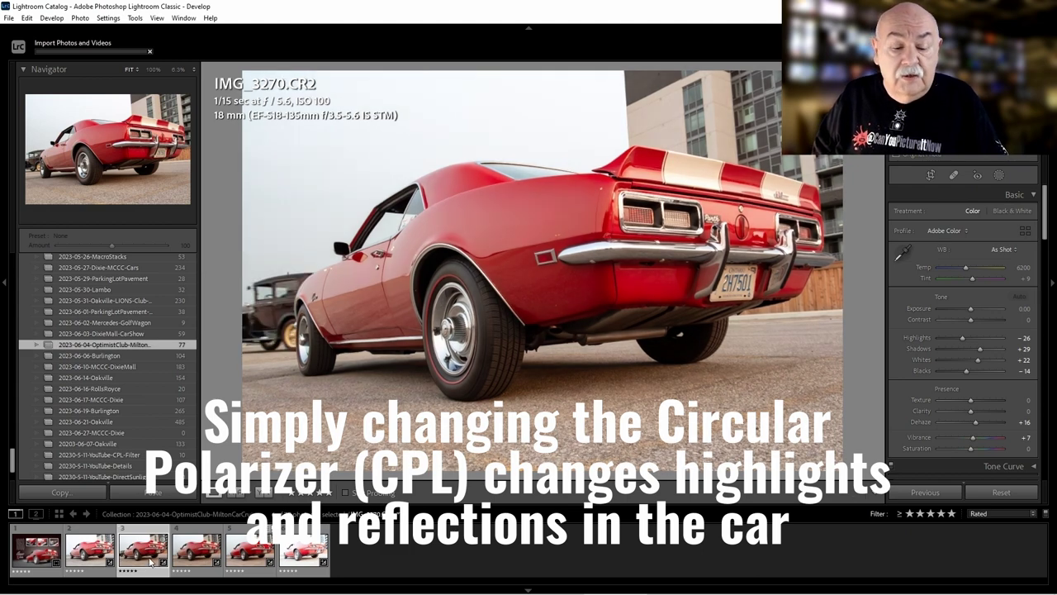
{"action": "left_click", "coordinate": [83, 552]}
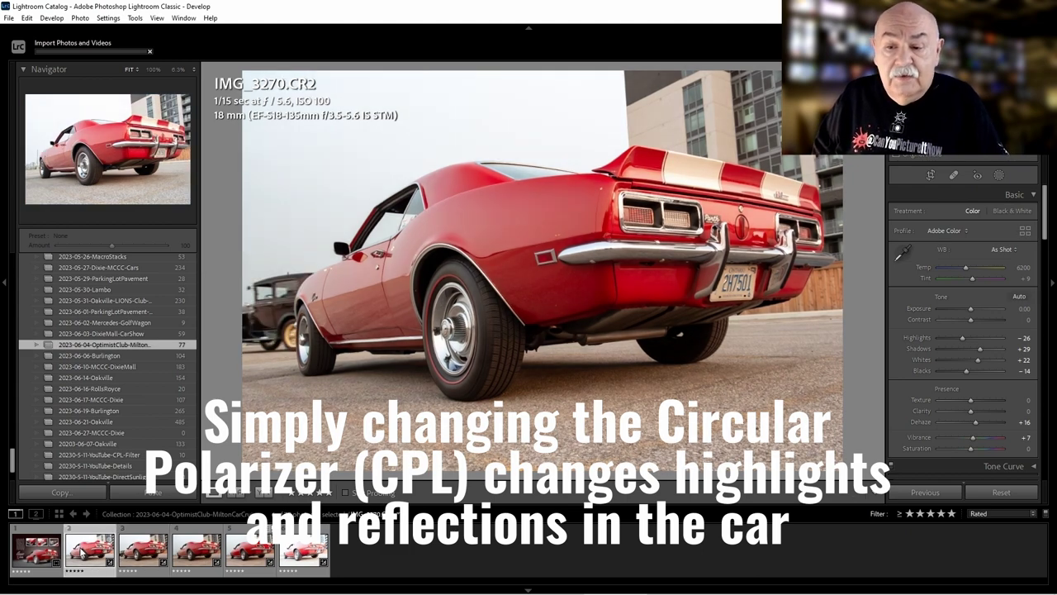
Step: Add IMG_3273 to the selection and open the chosen photos as layers in Photoshop
{"action": "left_click", "coordinate": [303, 548]}
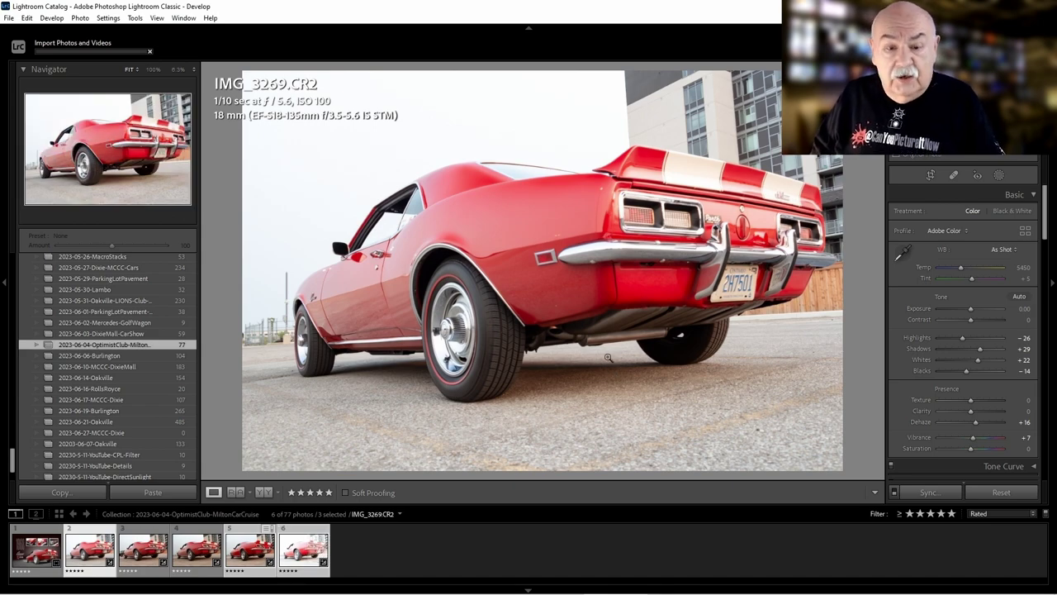
{"action": "right_click", "coordinate": [313, 550]}
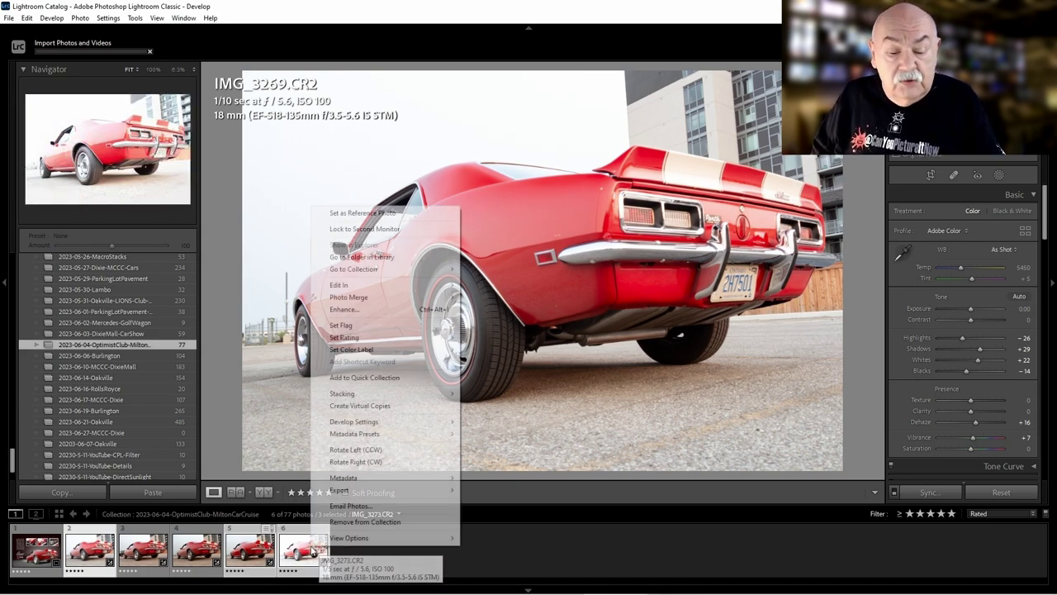
{"action": "mouse_move", "coordinate": [365, 285]}
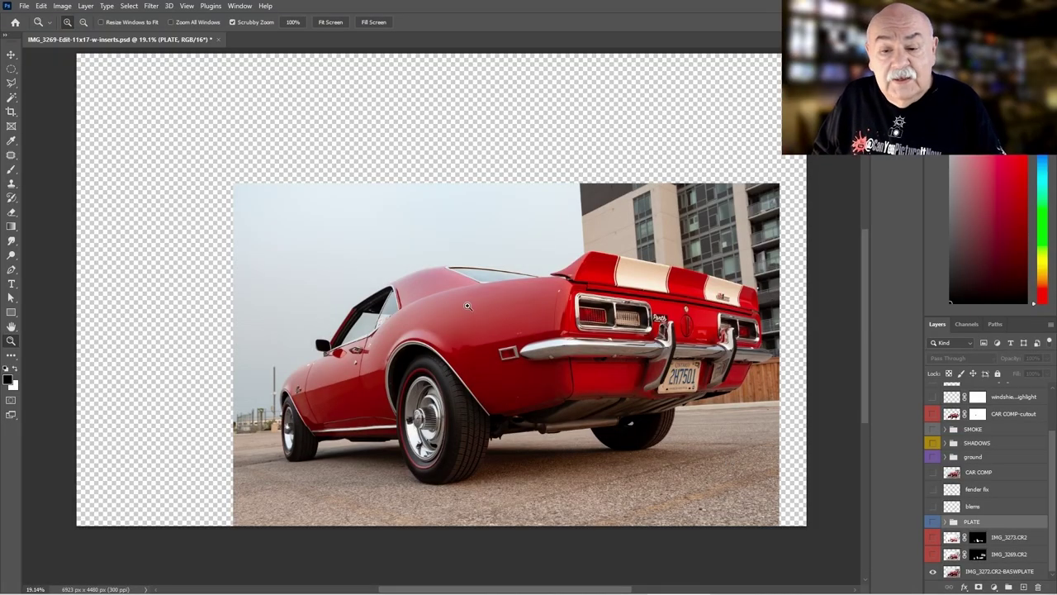
{"action": "left_click_drag", "start_coordinate": [469, 307], "coordinate": [481, 306]}
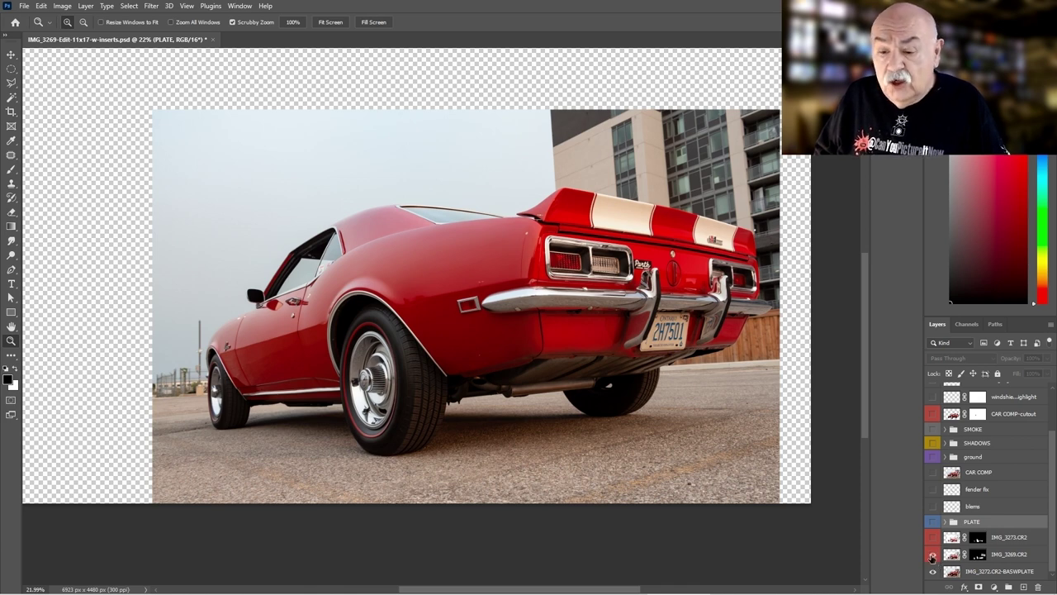
Step: Show IMG_3269.CR2, toggle its mask off and back on, and switch on IMG_3273.CR2
{"action": "left_click", "coordinate": [932, 555]}
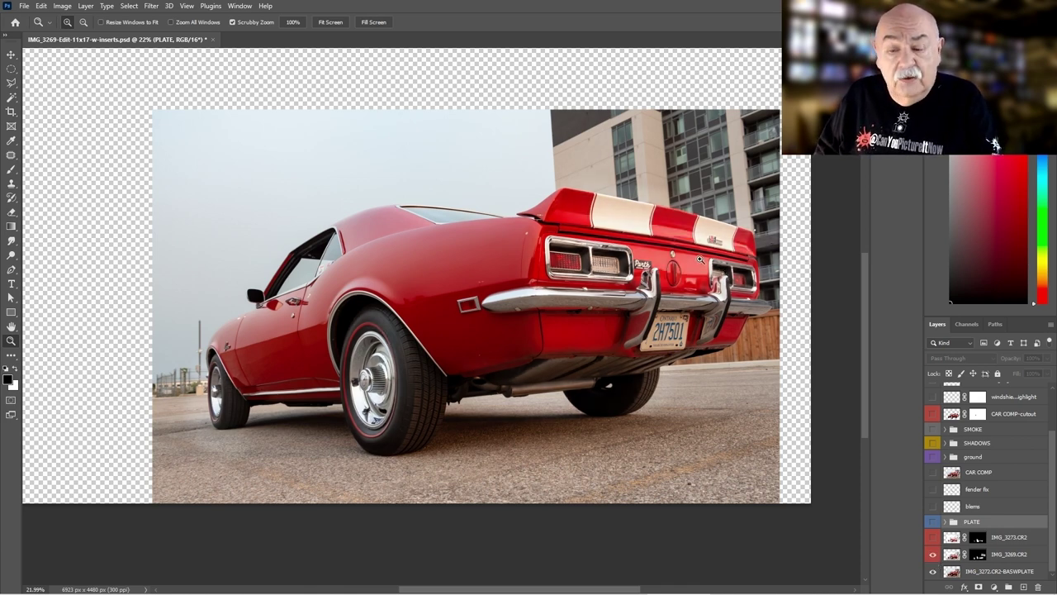
{"action": "left_click", "coordinate": [977, 555], "text": "shift"}
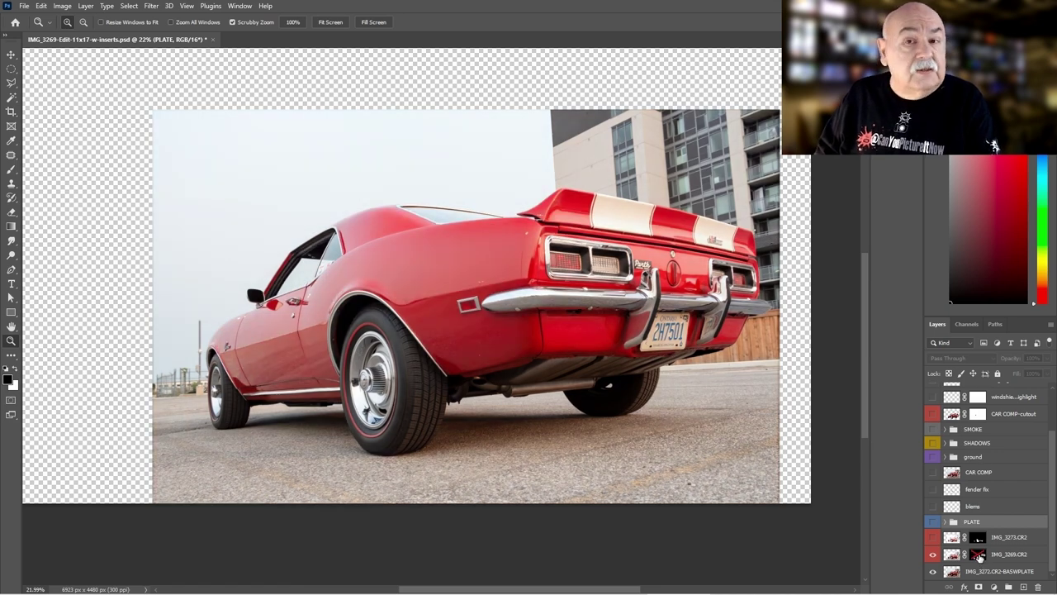
{"action": "left_click", "coordinate": [977, 556], "text": "shift"}
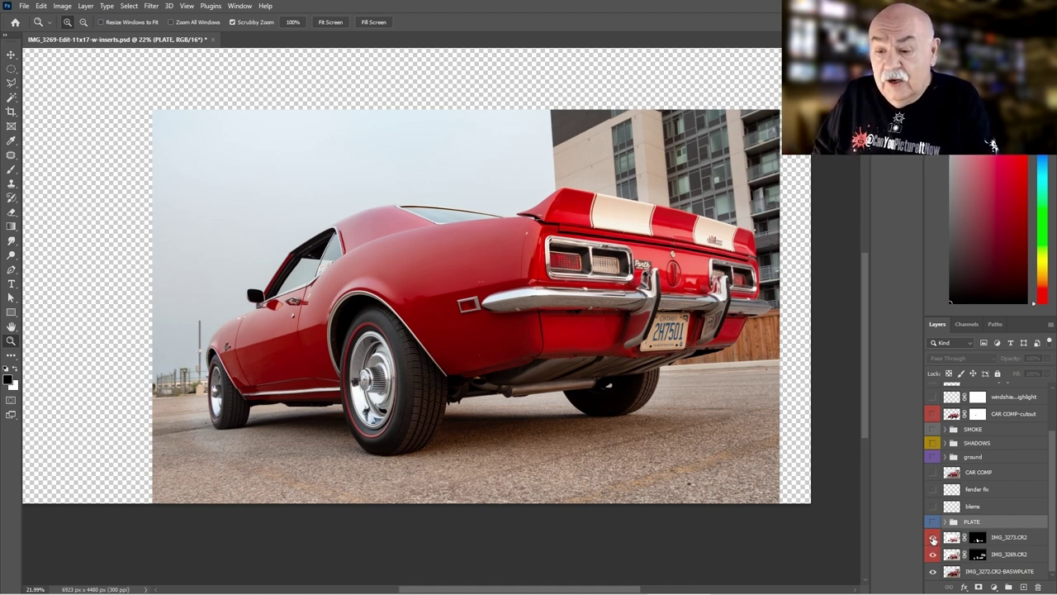
{"action": "left_click", "coordinate": [933, 538]}
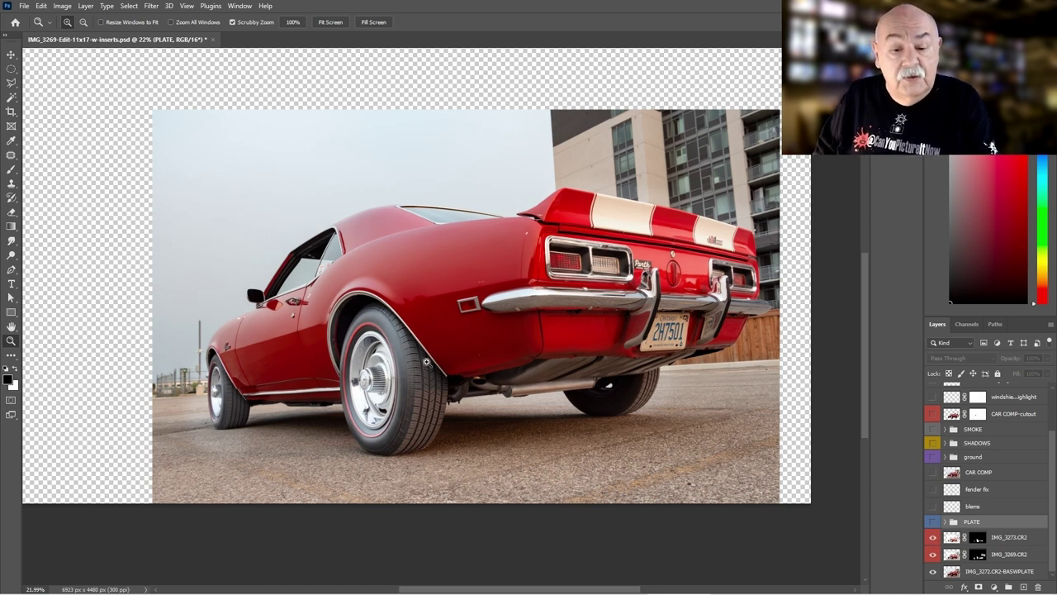
Step: Compare IMG_3273.CR2 on and off, preview it unmasked, then target its image thumbnail
{"action": "left_click", "coordinate": [950, 554]}
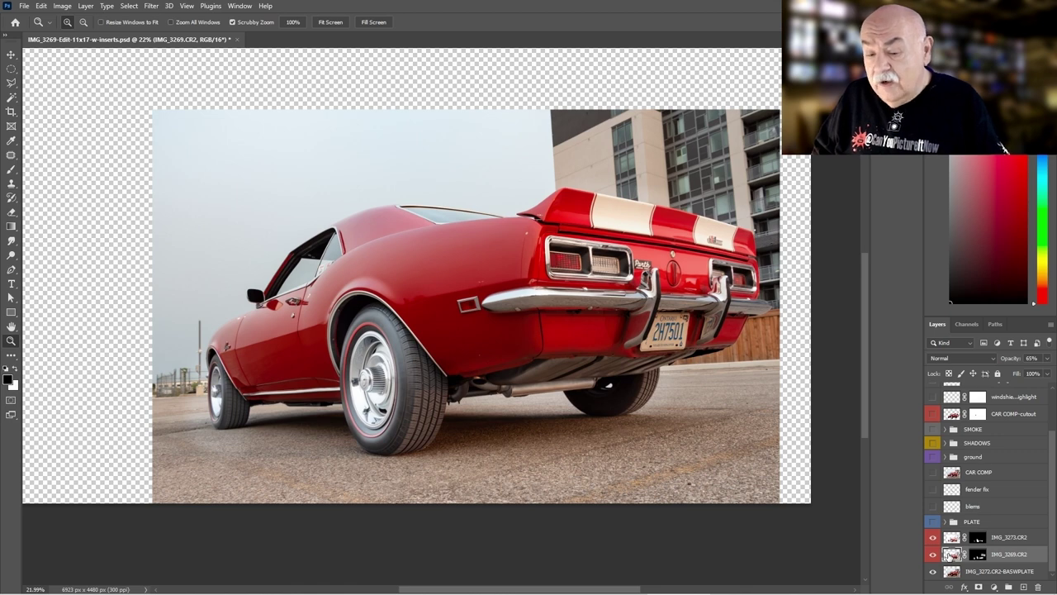
{"action": "left_click", "coordinate": [933, 538]}
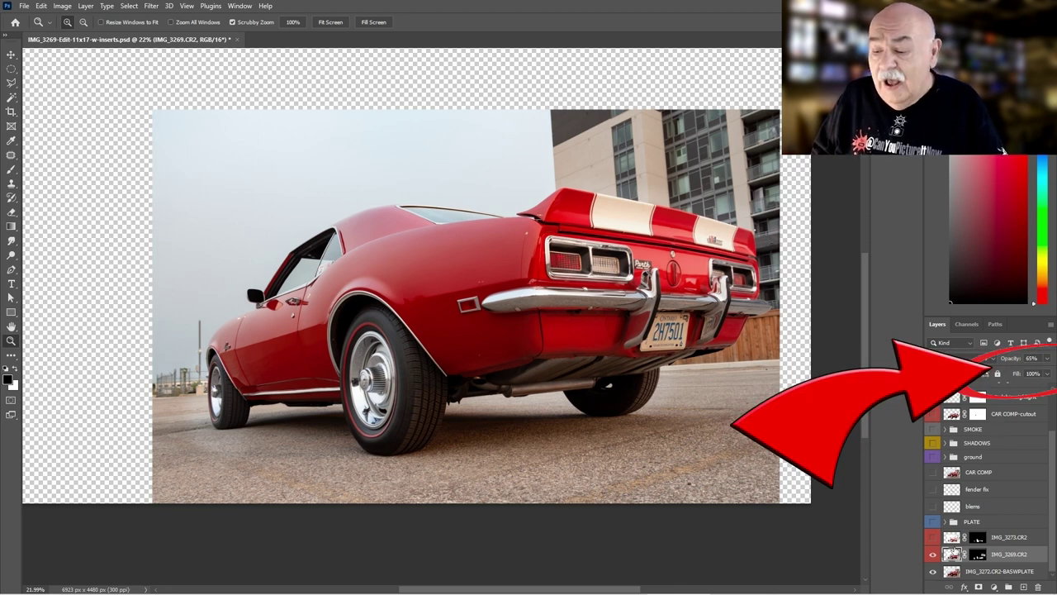
{"action": "left_click", "coordinate": [933, 537]}
{"action": "left_click", "coordinate": [976, 538]}
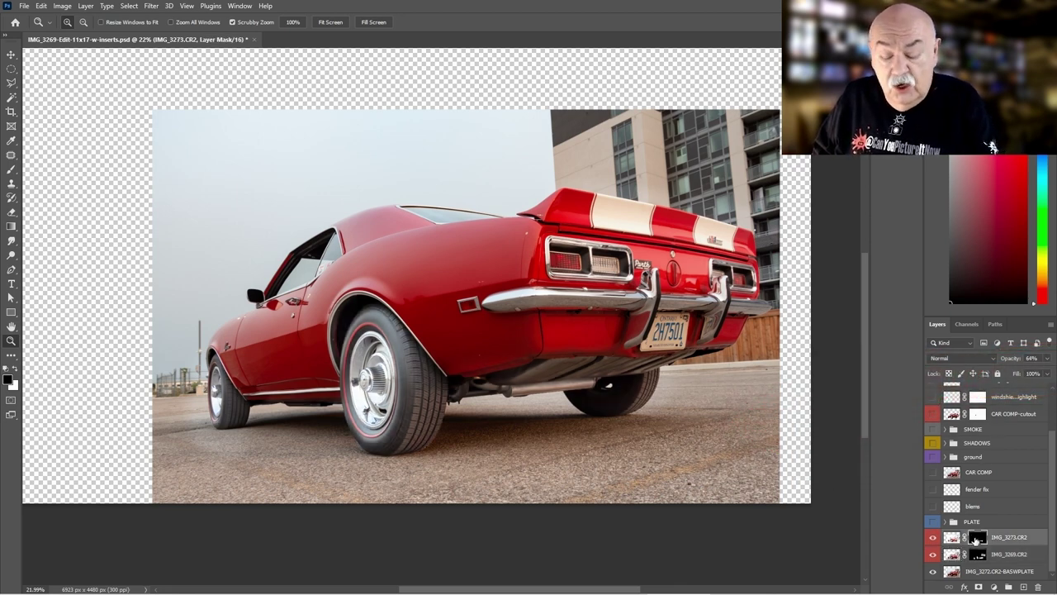
{"action": "left_click", "coordinate": [976, 537], "text": "shift"}
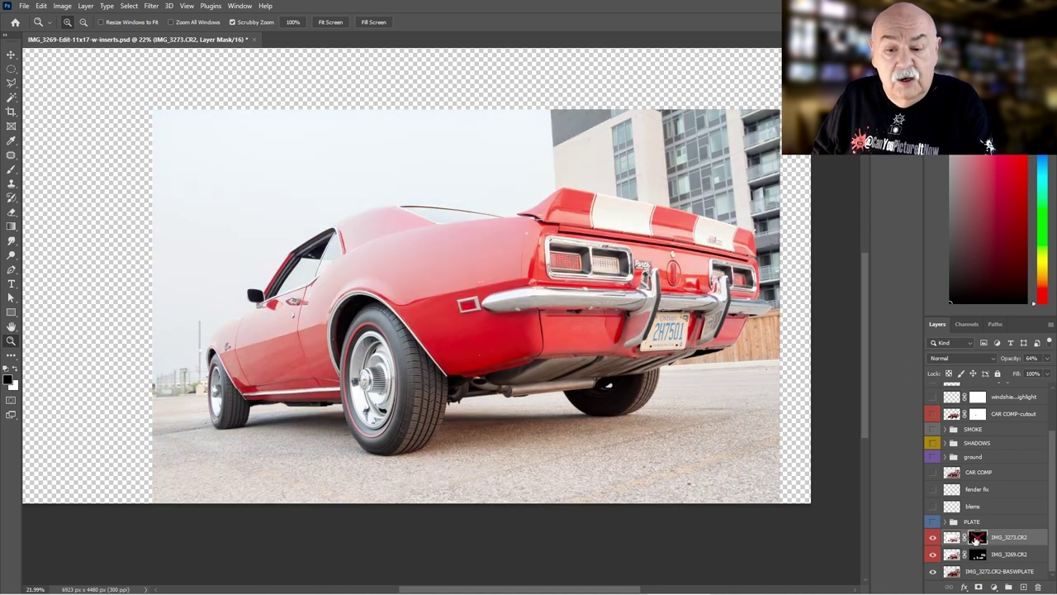
{"action": "left_click", "coordinate": [976, 538], "text": "shift"}
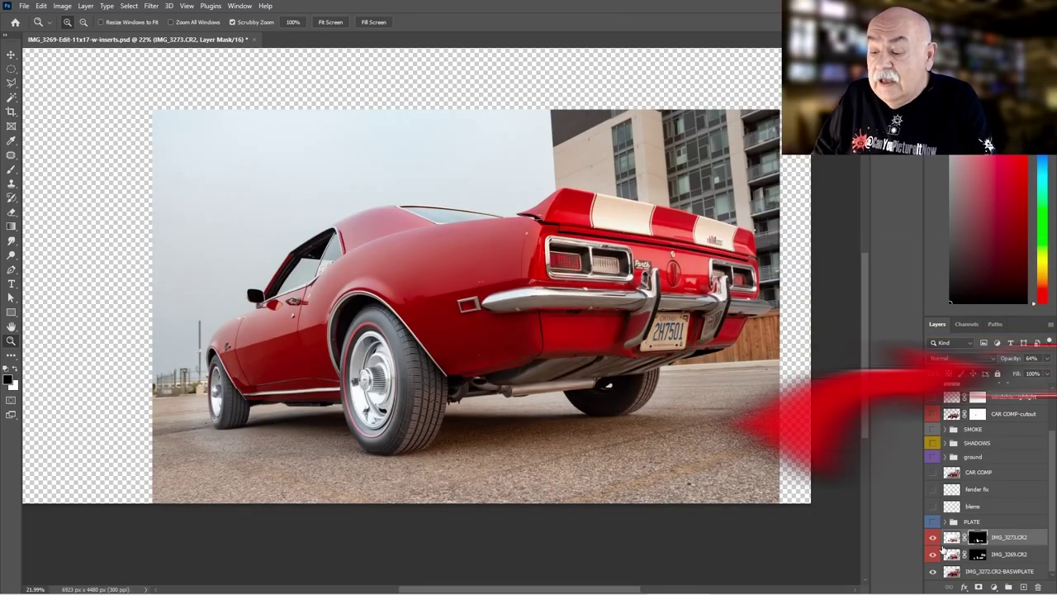
{"action": "left_click", "coordinate": [951, 537]}
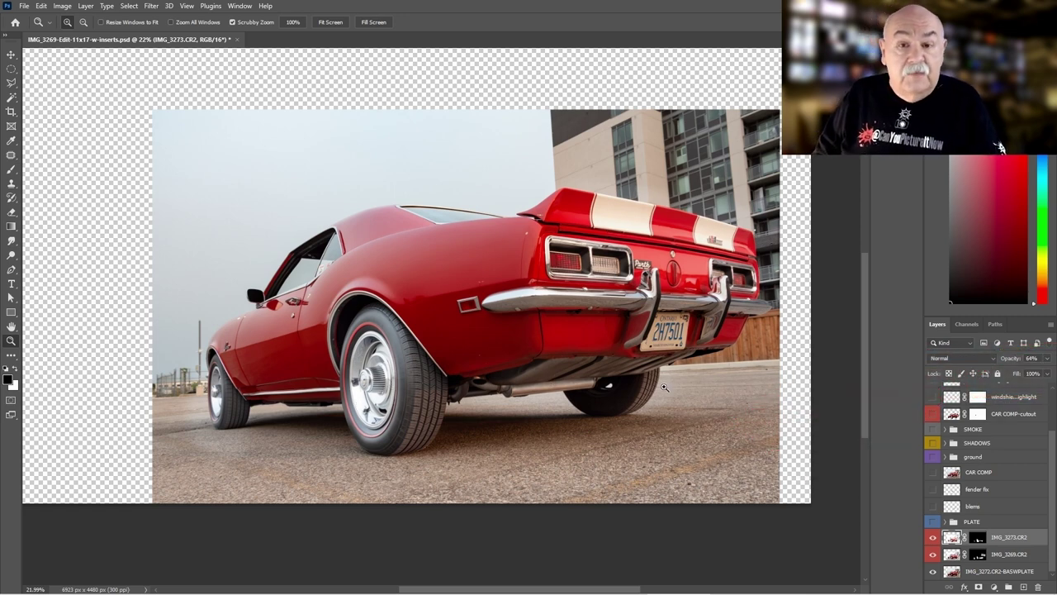
{"action": "scroll", "coordinate": [988, 429], "scroll_direction": "up", "scroll_amount": 2}
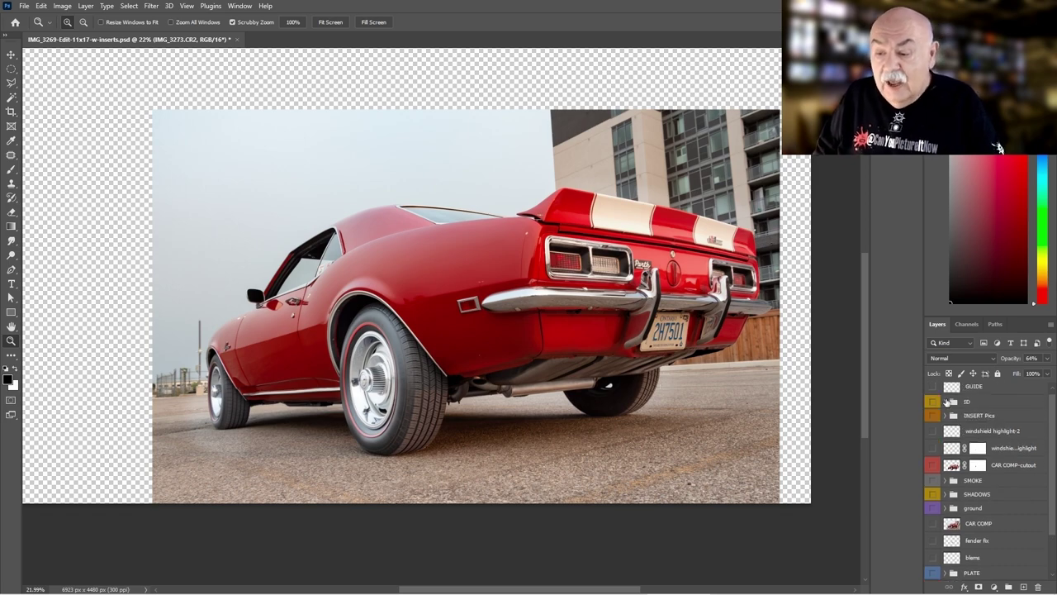
{"action": "left_click", "coordinate": [932, 387]}
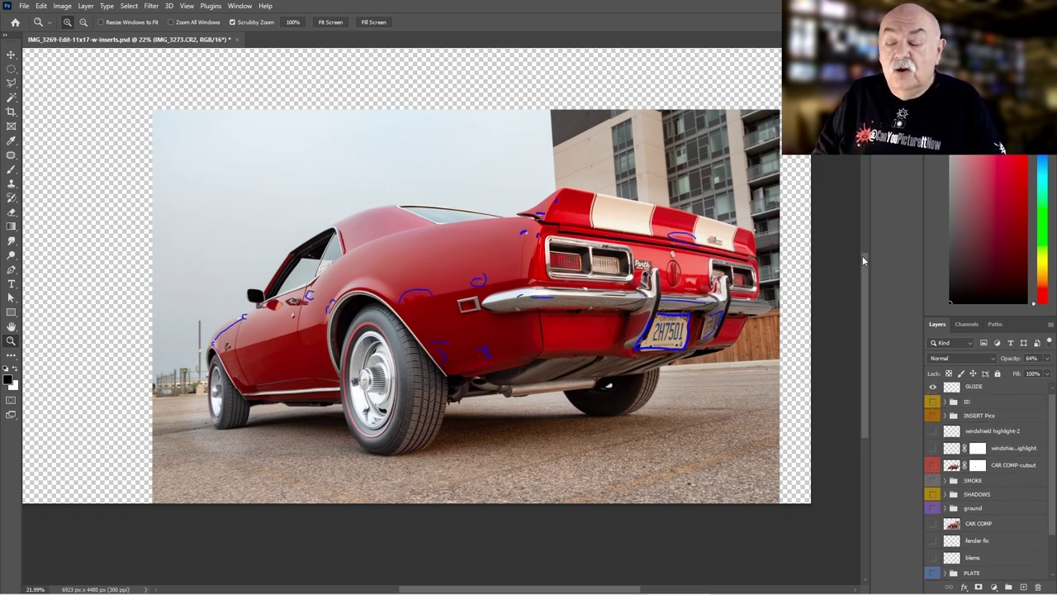
{"action": "scroll", "coordinate": [764, 296], "scroll_direction": "up", "scroll_amount": 5}
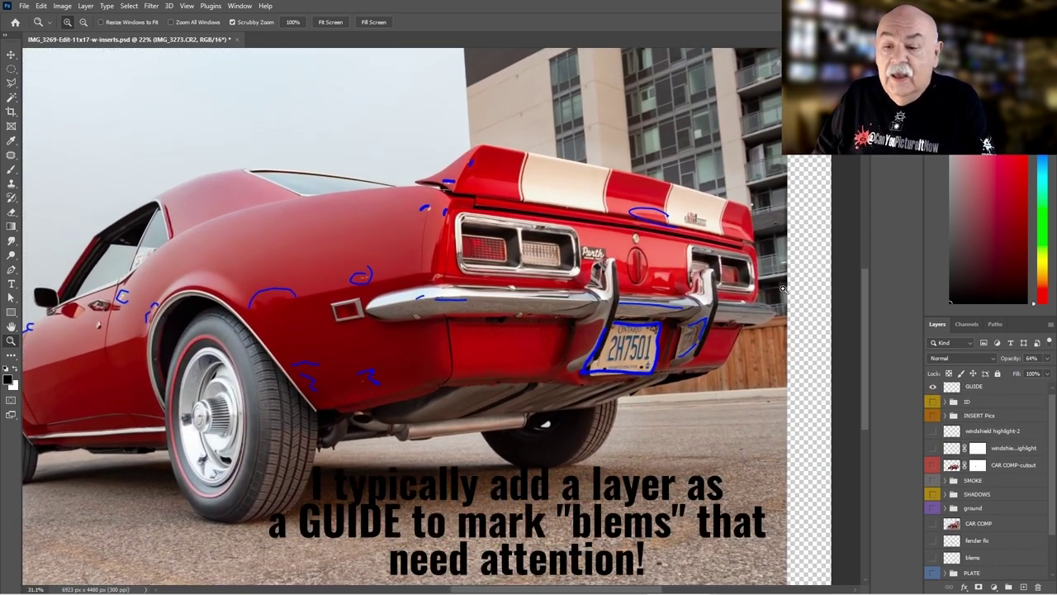
{"action": "scroll", "coordinate": [725, 316], "scroll_direction": "down", "scroll_amount": 3}
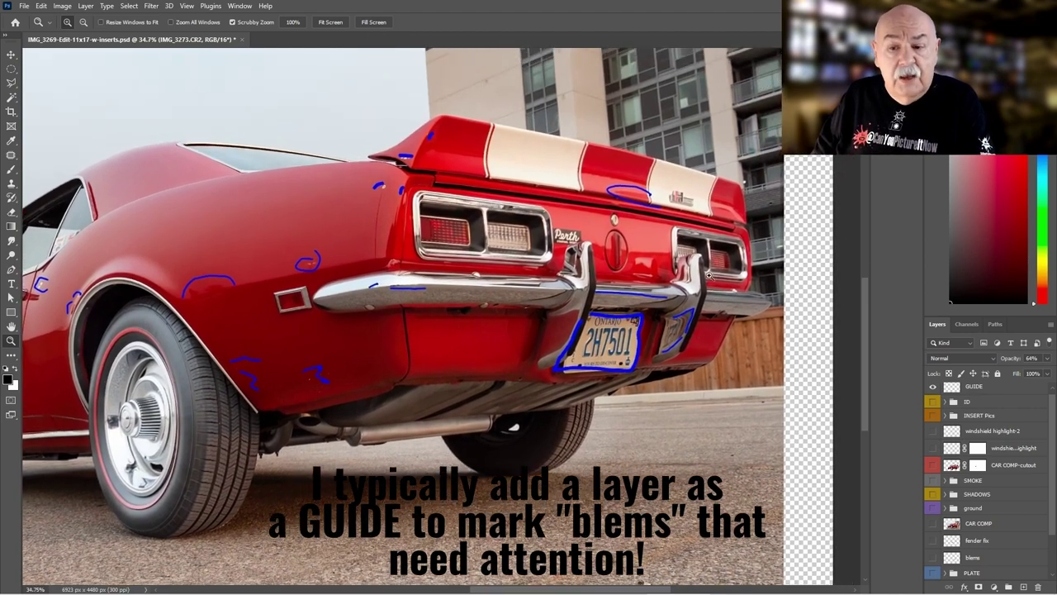
{"action": "scroll", "coordinate": [717, 266], "scroll_direction": "up", "scroll_amount": 1}
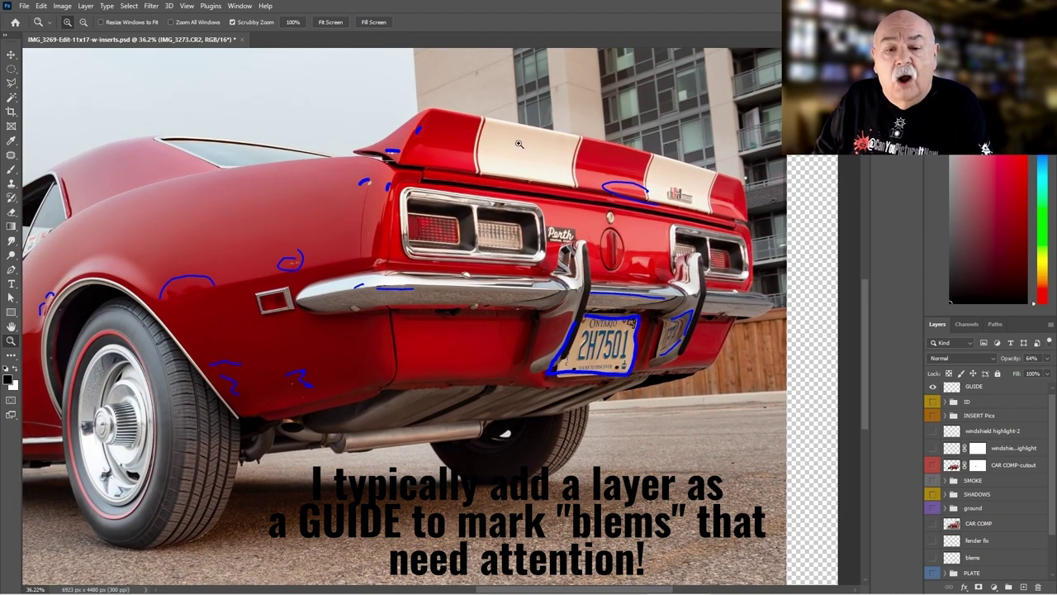
{"action": "scroll", "coordinate": [397, 159], "scroll_direction": "up", "scroll_amount": 3}
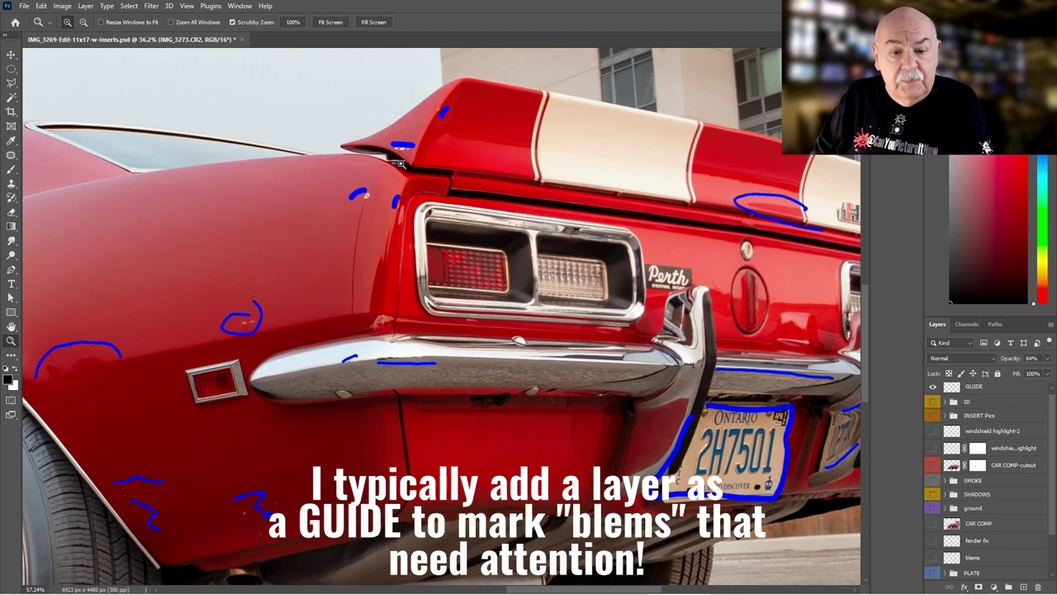
{"action": "scroll", "coordinate": [374, 204], "scroll_direction": "down", "scroll_amount": 3}
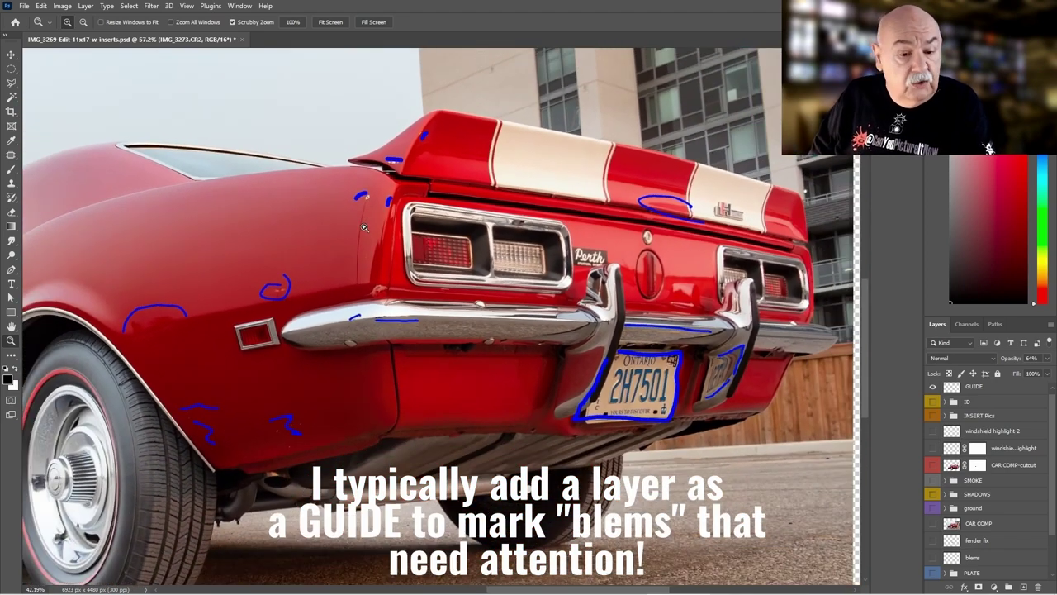
{"action": "scroll", "coordinate": [290, 372], "scroll_direction": "up", "scroll_amount": 4}
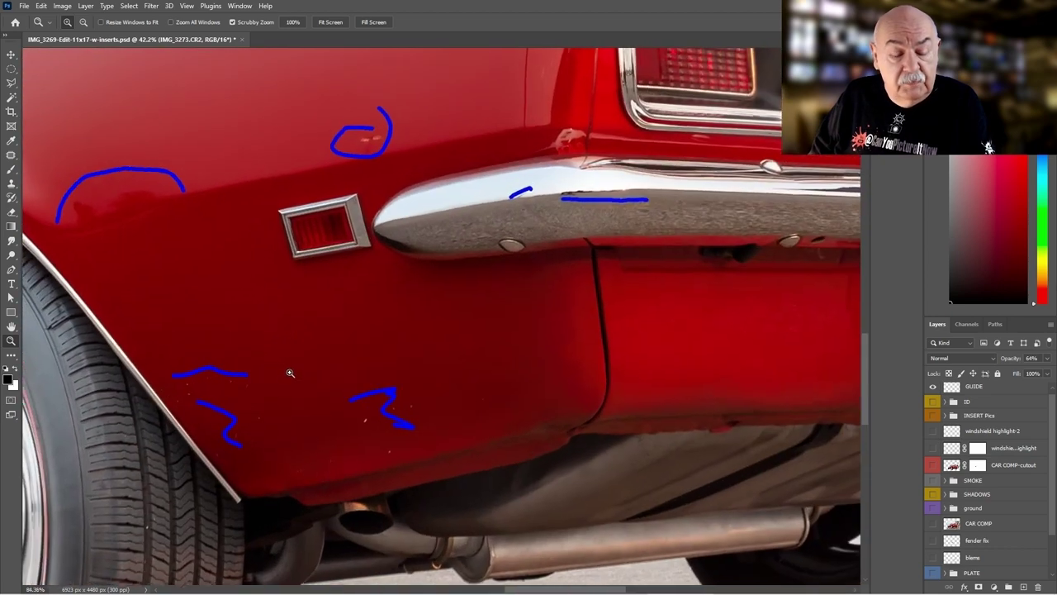
{"action": "scroll", "coordinate": [285, 378], "scroll_direction": "down", "scroll_amount": 3}
{"action": "scroll", "coordinate": [518, 267], "scroll_direction": "up", "scroll_amount": 2}
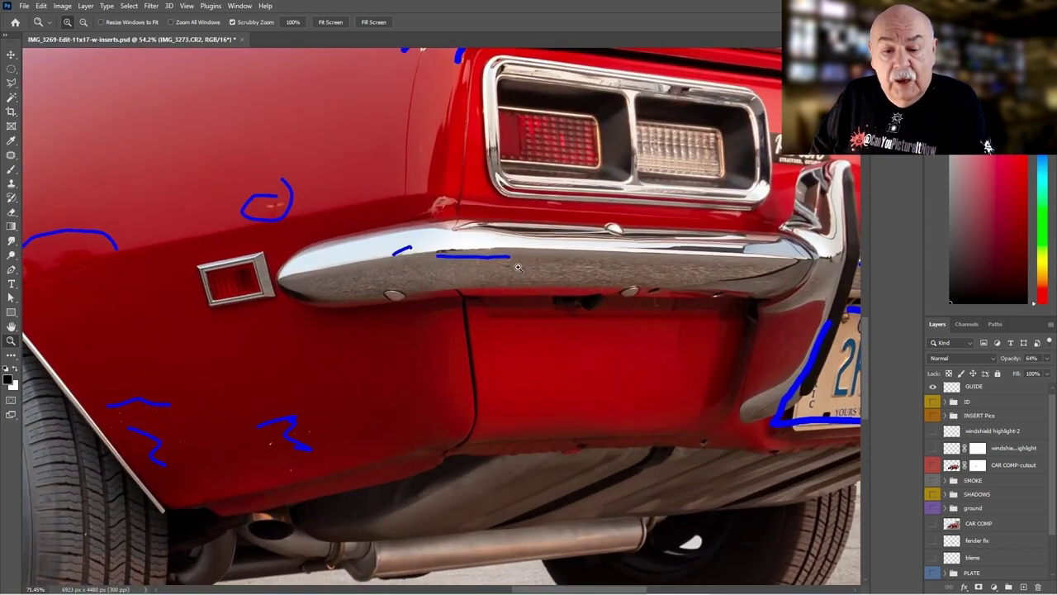
{"action": "left_click_drag", "start_coordinate": [575, 272], "coordinate": [382, 295]}
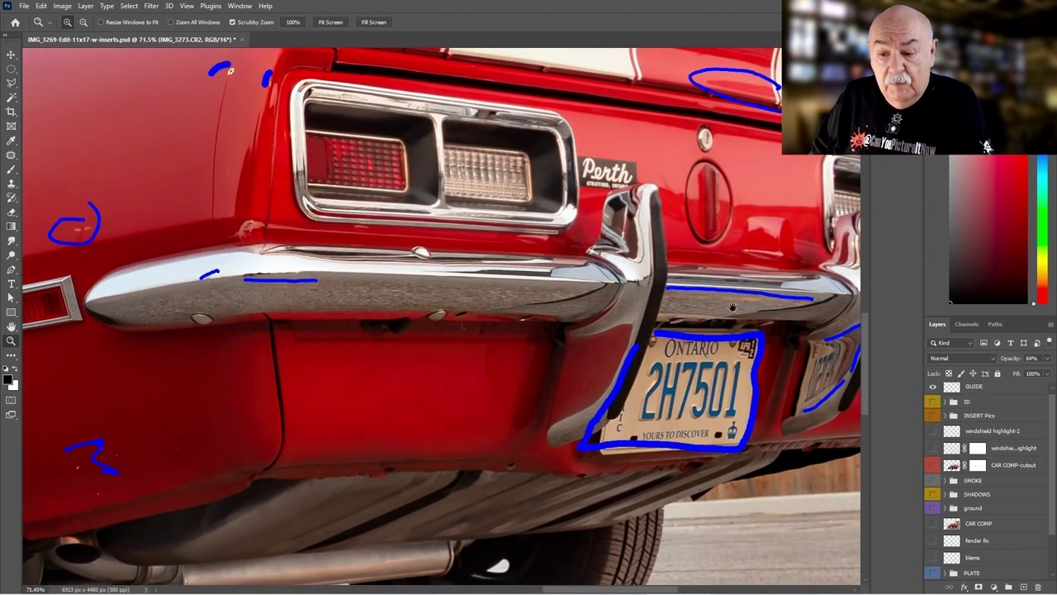
{"action": "left_click_drag", "start_coordinate": [732, 307], "coordinate": [582, 318]}
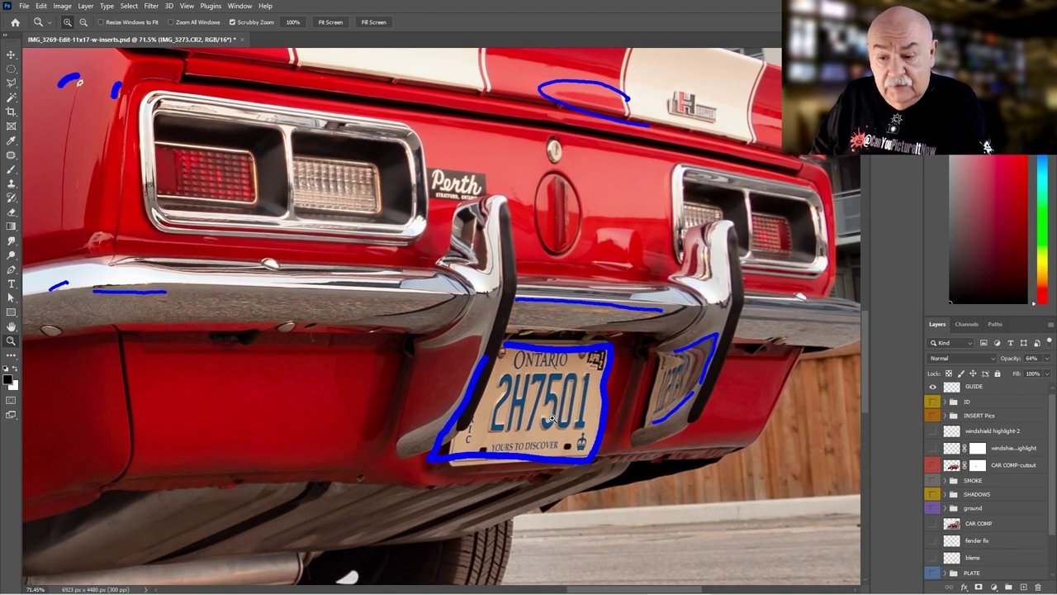
{"action": "scroll", "coordinate": [551, 418], "scroll_direction": "down", "scroll_amount": 5}
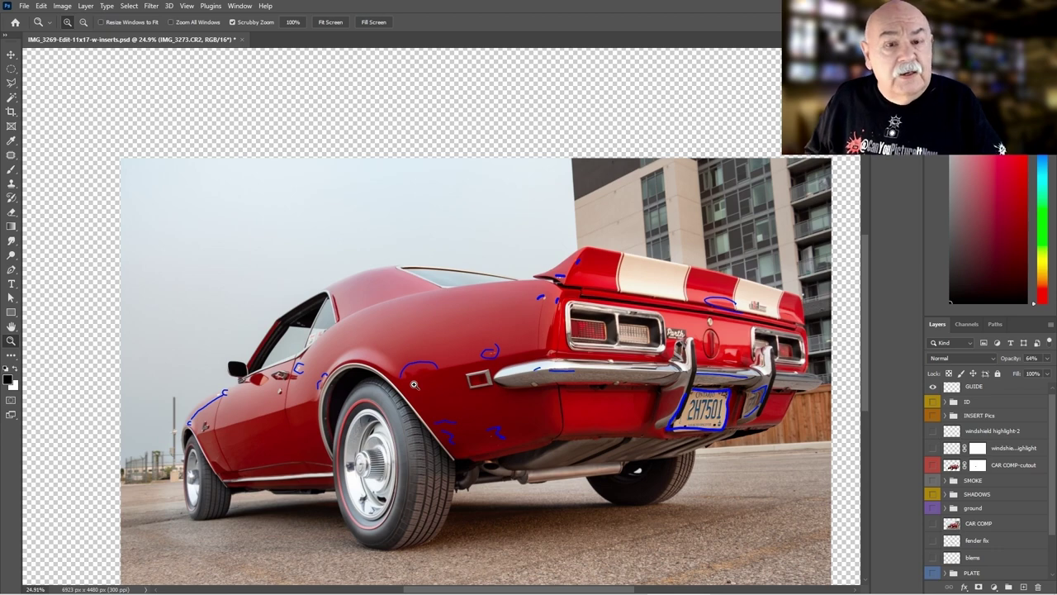
{"action": "scroll", "coordinate": [240, 417], "scroll_direction": "up", "scroll_amount": 2}
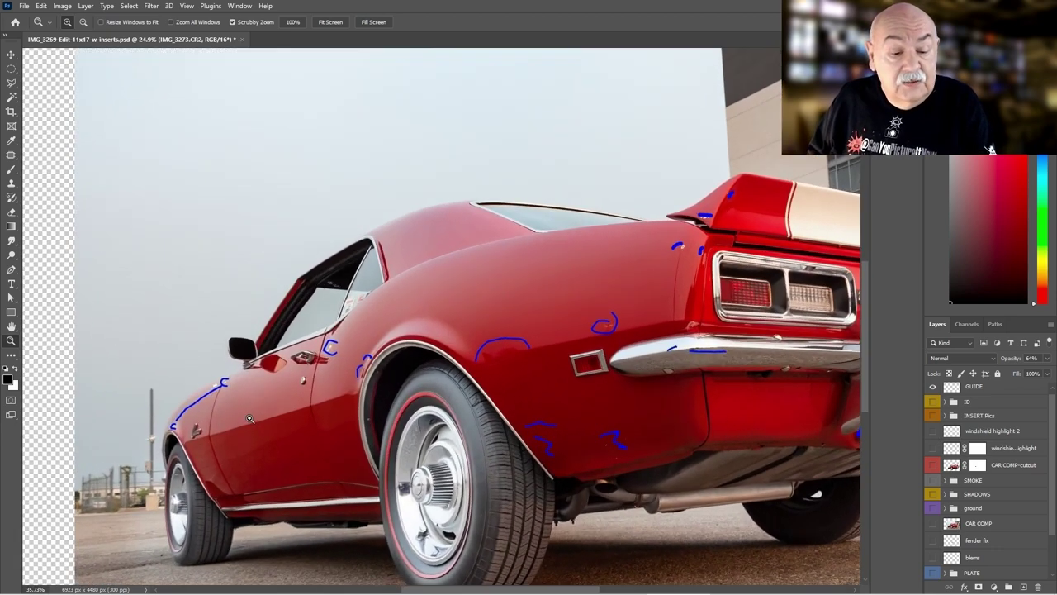
{"action": "scroll", "coordinate": [249, 419], "scroll_direction": "down", "scroll_amount": 2}
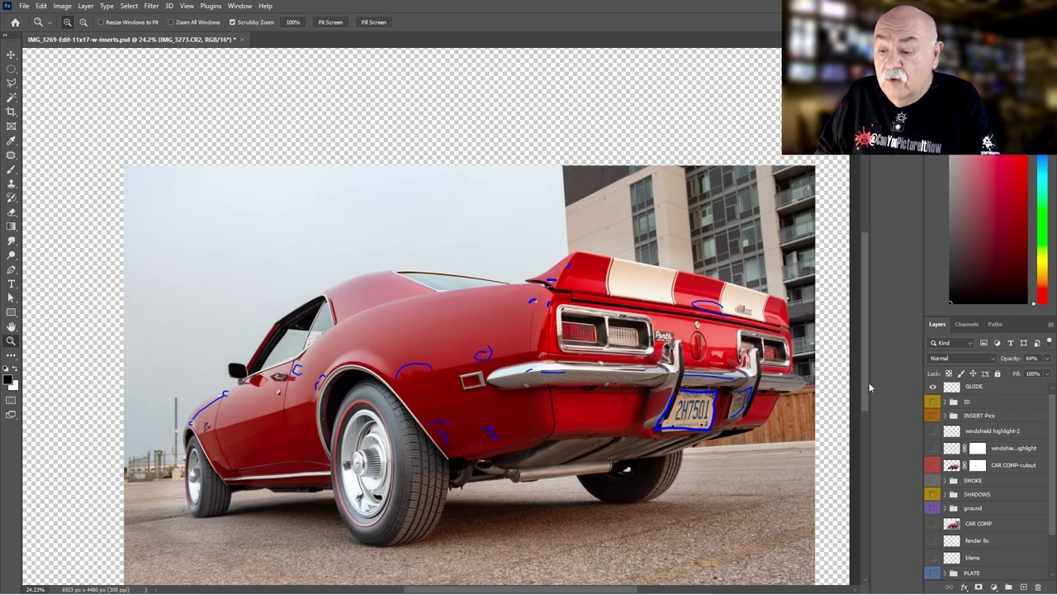
{"action": "left_click_drag", "start_coordinate": [865, 386], "coordinate": [866, 411]}
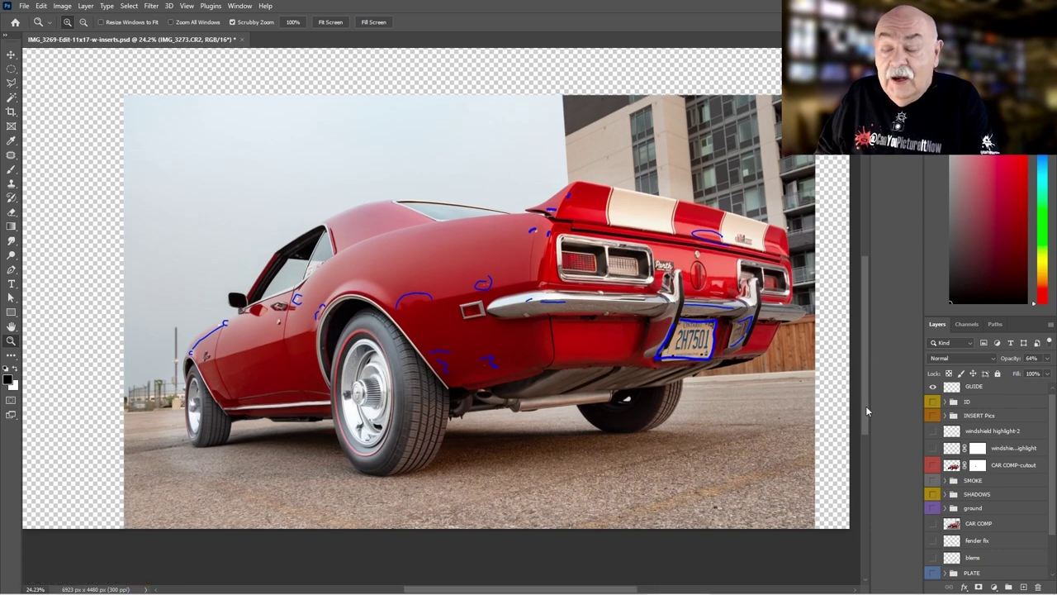
{"action": "scroll", "coordinate": [973, 408], "scroll_direction": "up", "scroll_amount": 1}
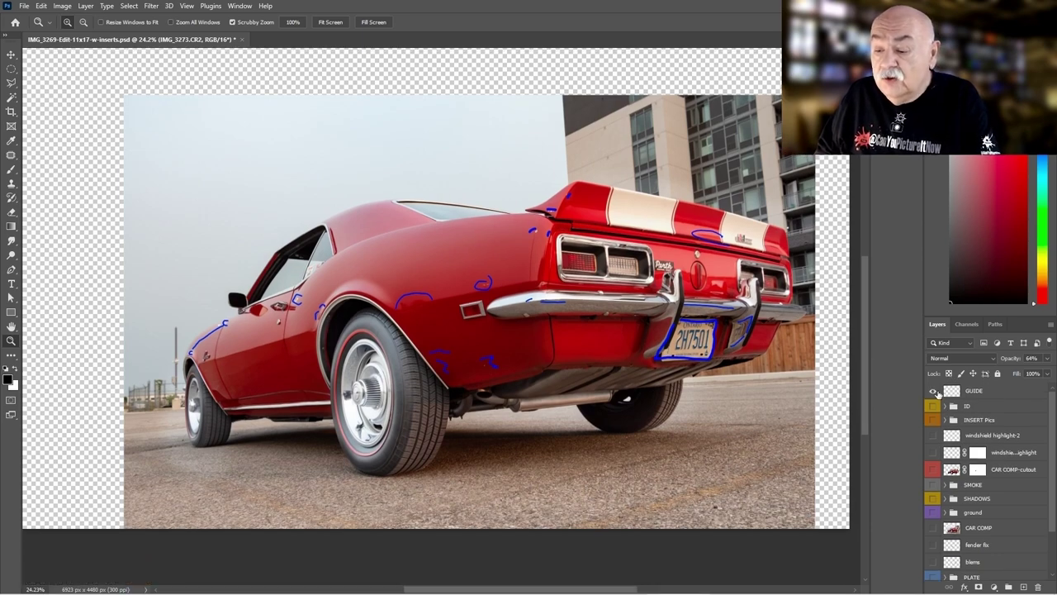
Step: Hide the GUIDE layer, zoom in on the licence plate and expand the PLATE group
{"action": "left_click", "coordinate": [935, 393]}
{"action": "left_click_drag", "start_coordinate": [685, 332], "coordinate": [578, 302]}
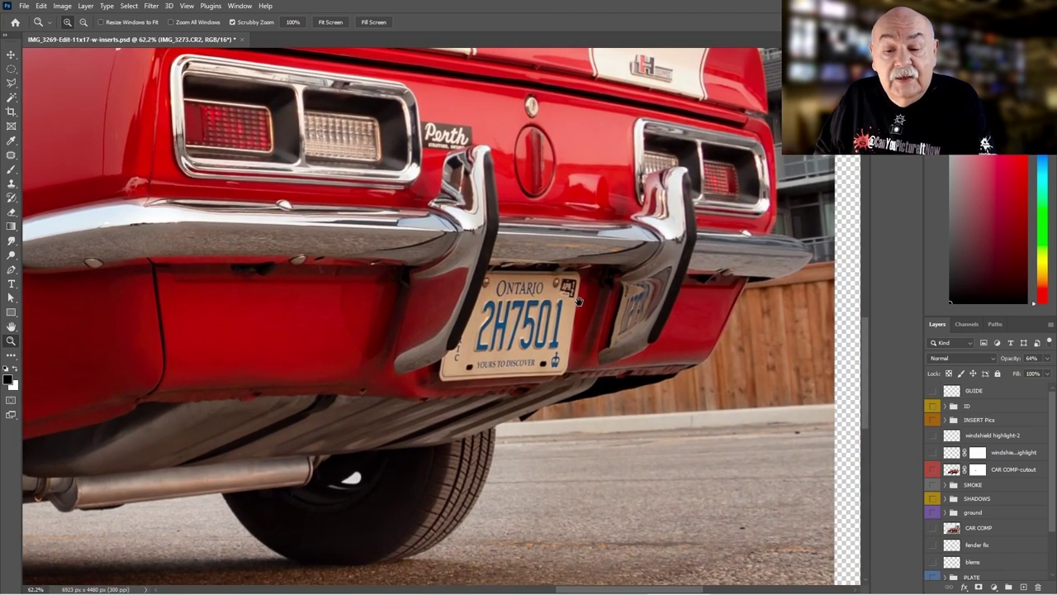
{"action": "scroll", "coordinate": [1036, 530], "scroll_direction": "down", "scroll_amount": 3}
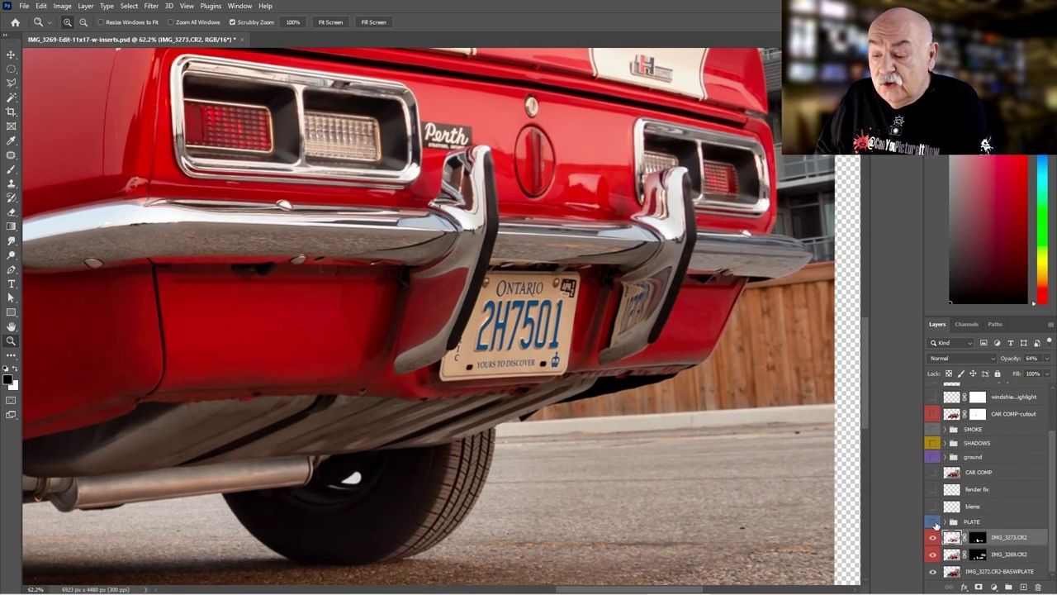
{"action": "left_click", "coordinate": [945, 522]}
{"action": "scroll", "coordinate": [935, 512], "scroll_direction": "down", "scroll_amount": 1}
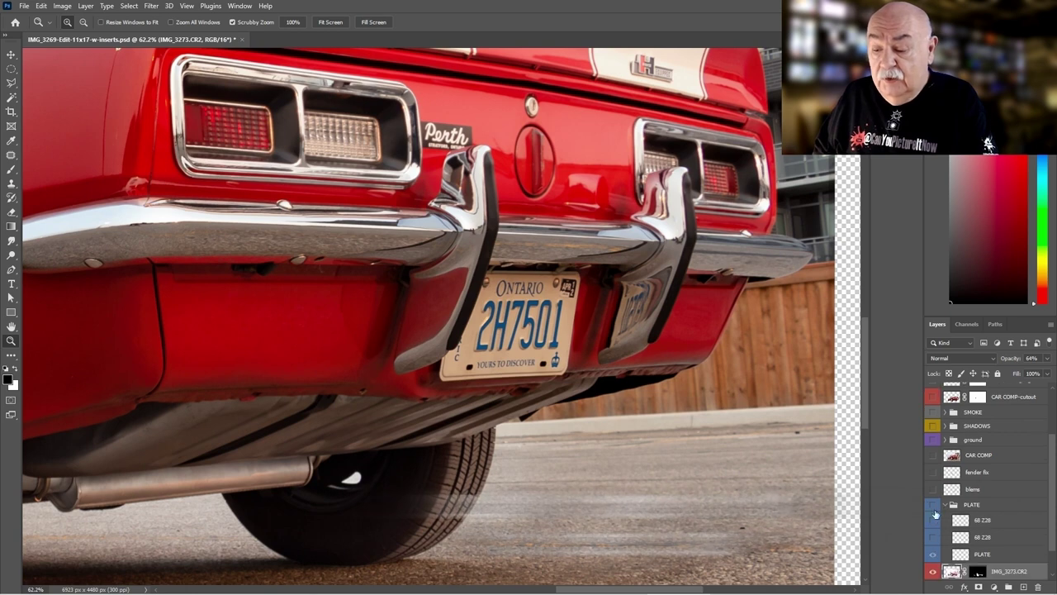
Step: Toggle the plate-blanking layer to compare against the original 2H7501 lettering
{"action": "left_click", "coordinate": [932, 506]}
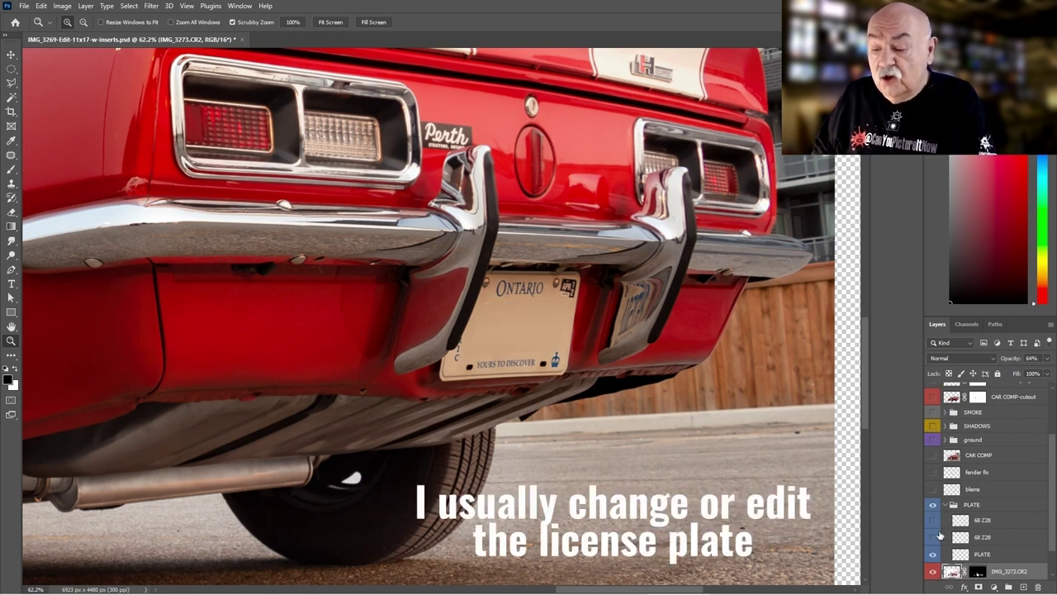
{"action": "left_click", "coordinate": [938, 558]}
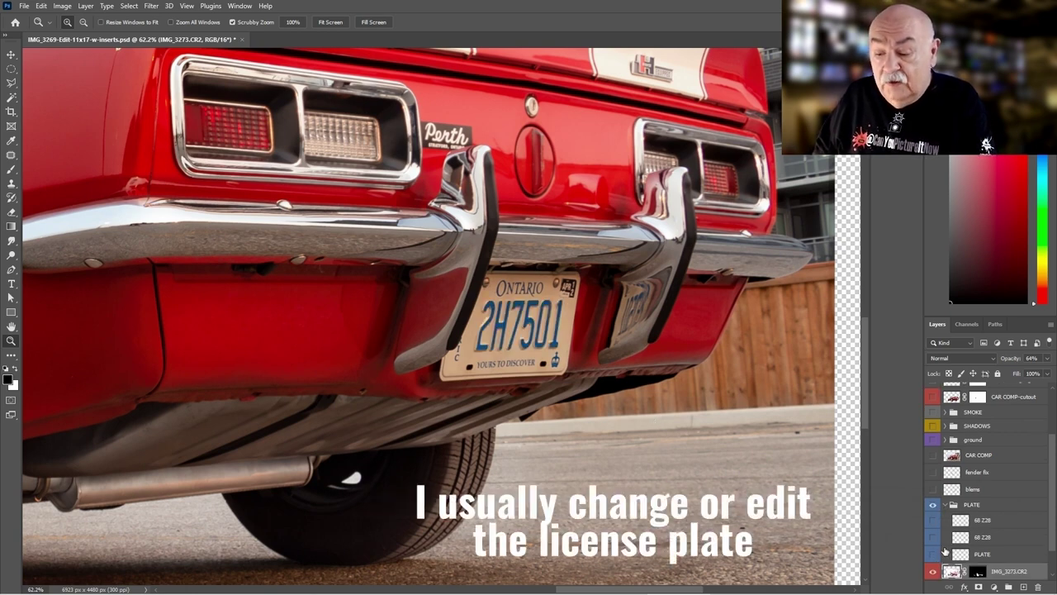
{"action": "scroll", "coordinate": [701, 396], "scroll_direction": "up", "scroll_amount": 4}
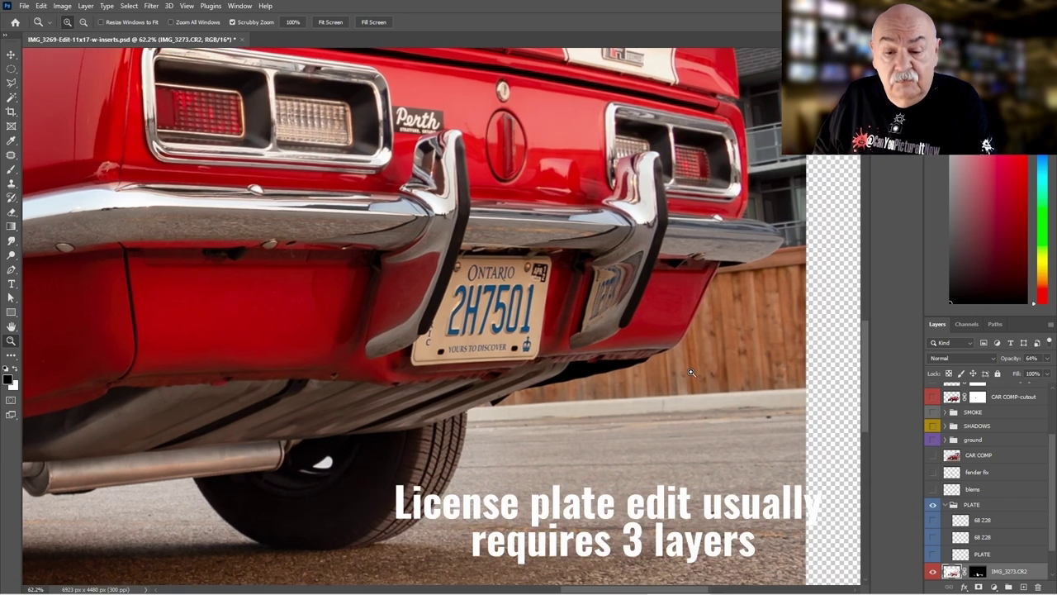
{"action": "scroll", "coordinate": [707, 380], "scroll_direction": "down", "scroll_amount": 2}
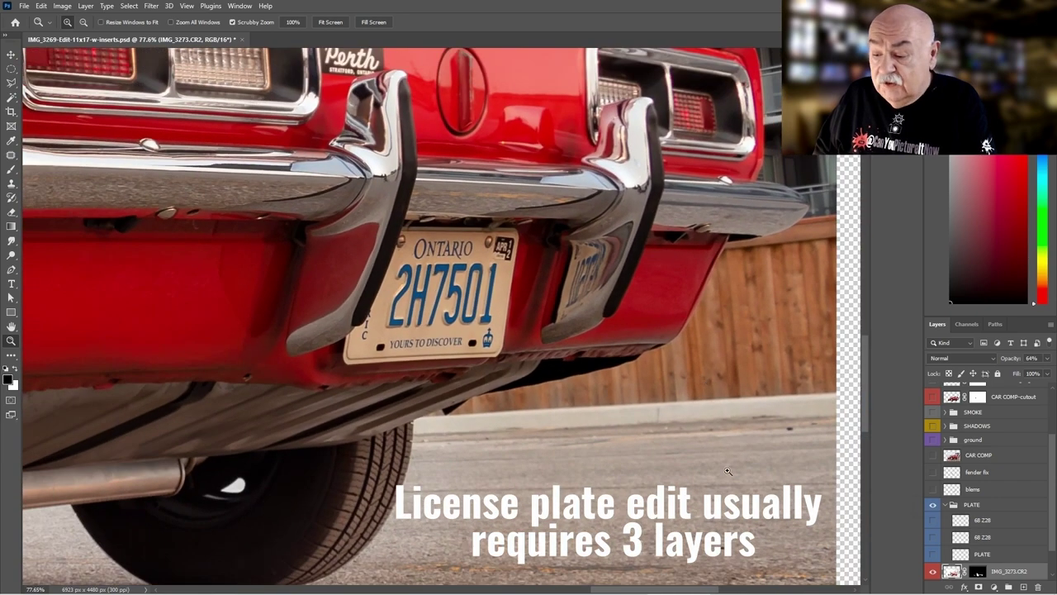
{"action": "left_click", "coordinate": [933, 554]}
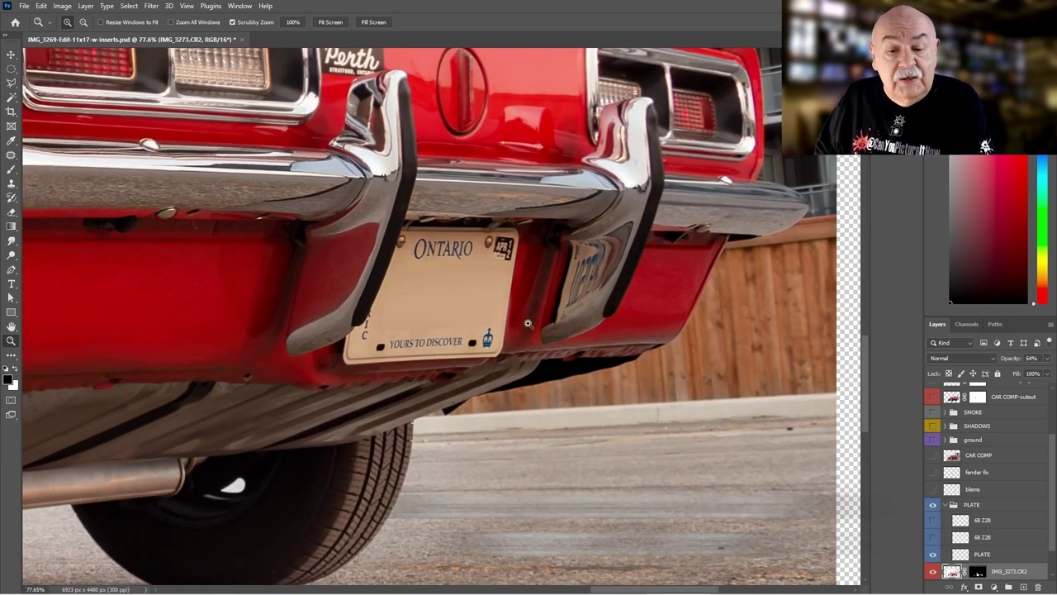
{"action": "left_click", "coordinate": [933, 557]}
{"action": "left_click", "coordinate": [933, 556]}
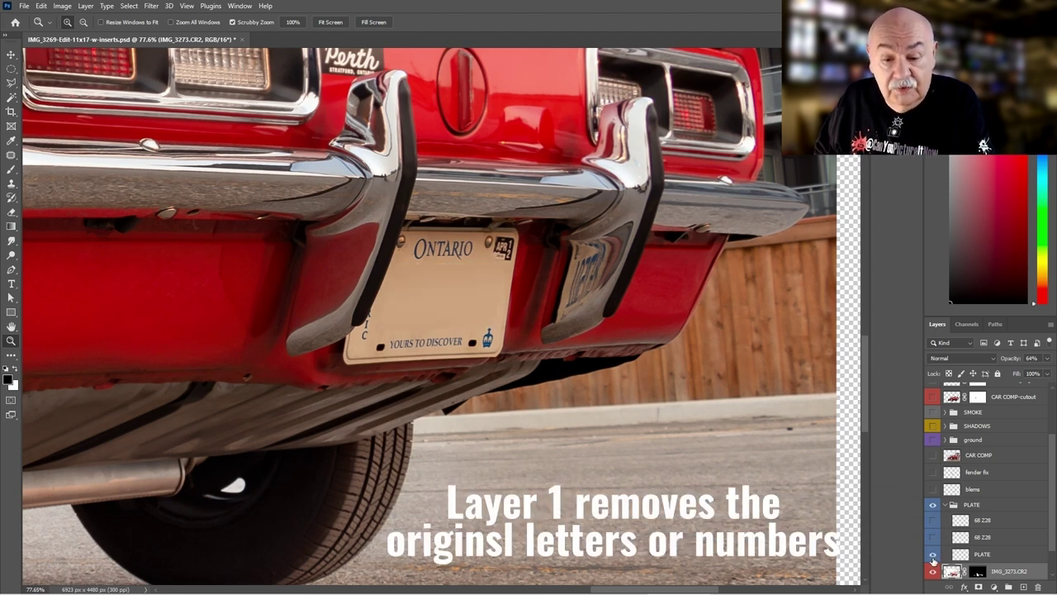
Step: Turn on both 68 Z28 layers, compare with 2H7501, and keep only 68 Z28 showing
{"action": "left_click", "coordinate": [933, 520]}
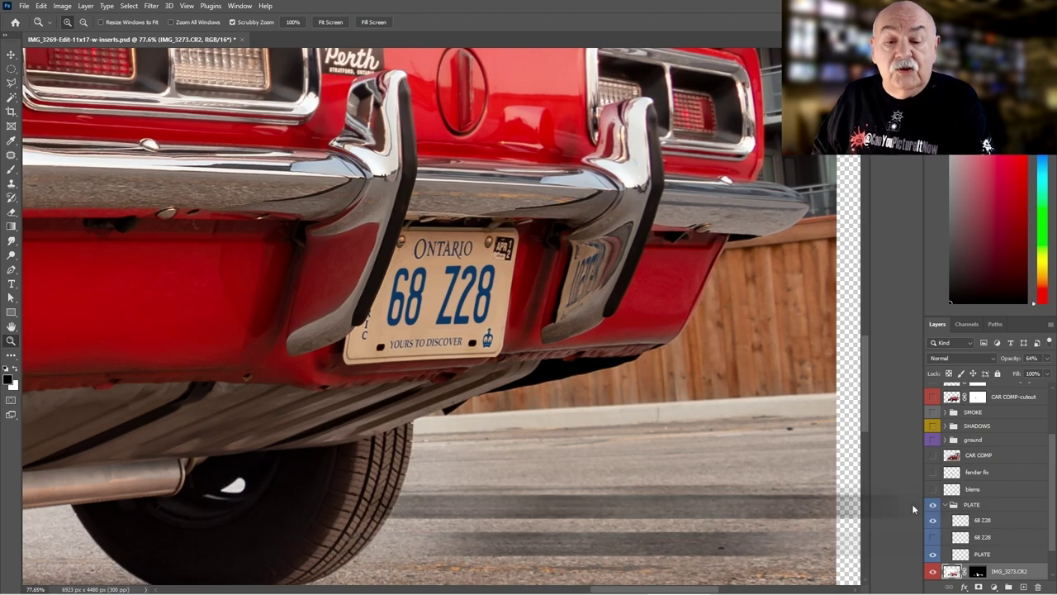
{"action": "left_click_drag", "start_coordinate": [407, 259], "coordinate": [426, 284]}
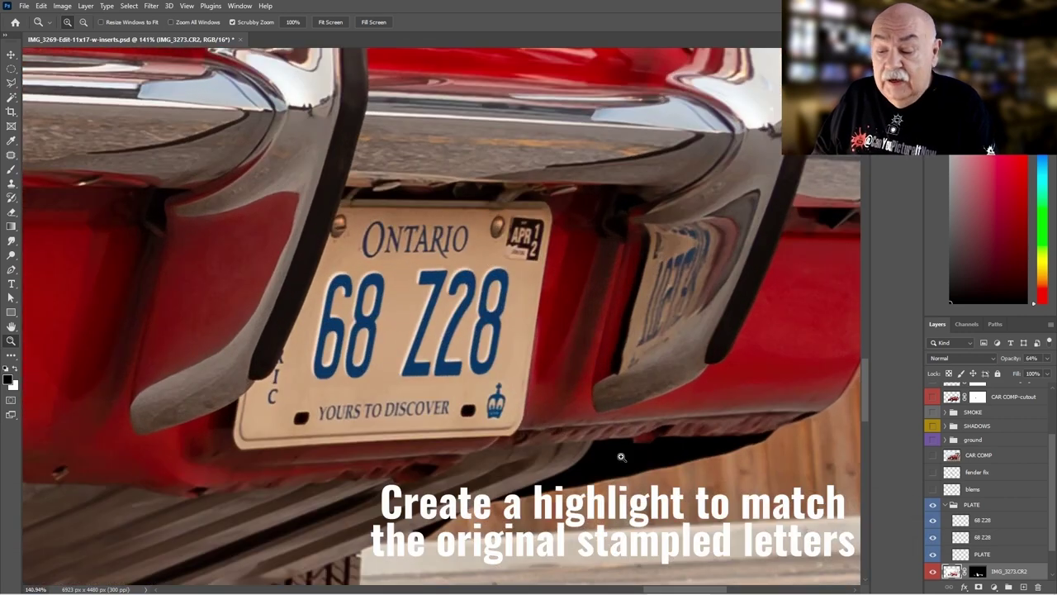
{"action": "left_click", "coordinate": [932, 519]}
{"action": "left_click", "coordinate": [932, 537]}
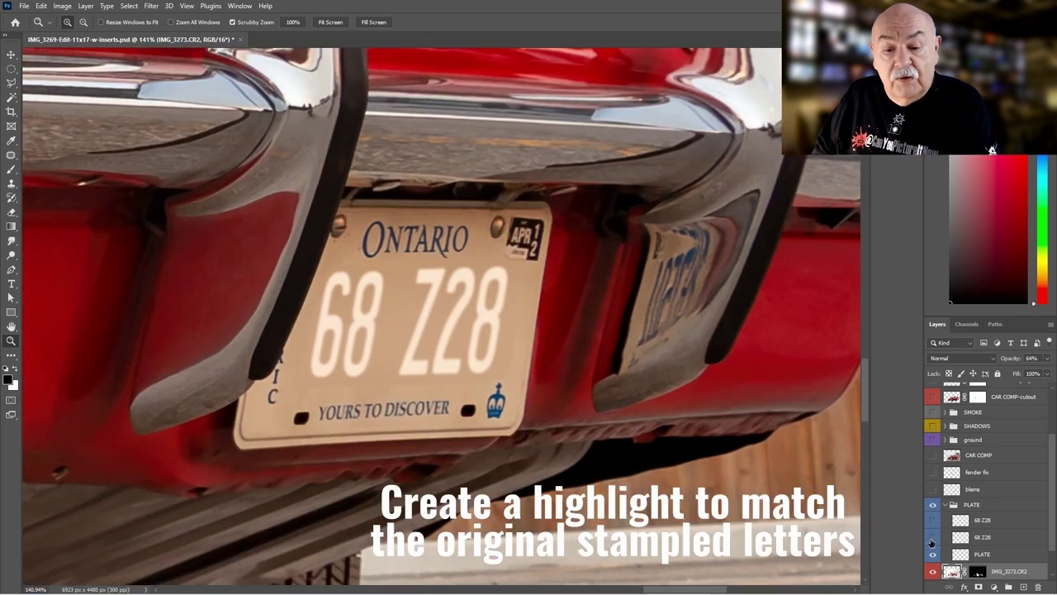
{"action": "left_click", "coordinate": [932, 554]}
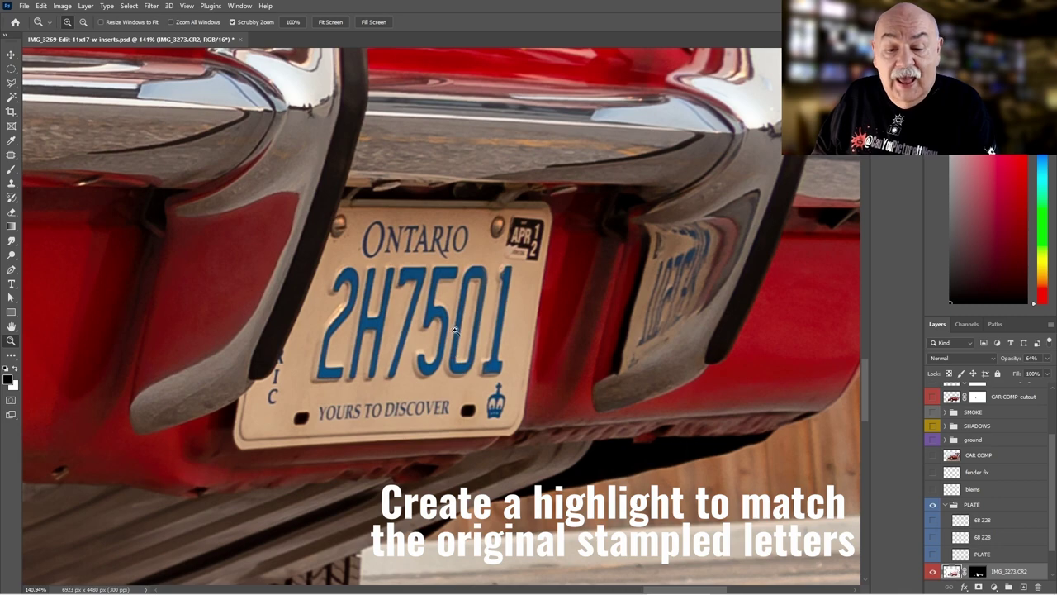
{"action": "mouse_move", "coordinate": [454, 330]}
{"action": "left_mouse_down"}
{"action": "mouse_move", "coordinate": [438, 330]}
{"action": "mouse_move", "coordinate": [462, 335]}
{"action": "mouse_move", "coordinate": [446, 339]}
{"action": "mouse_move", "coordinate": [459, 342]}
{"action": "left_mouse_up"}
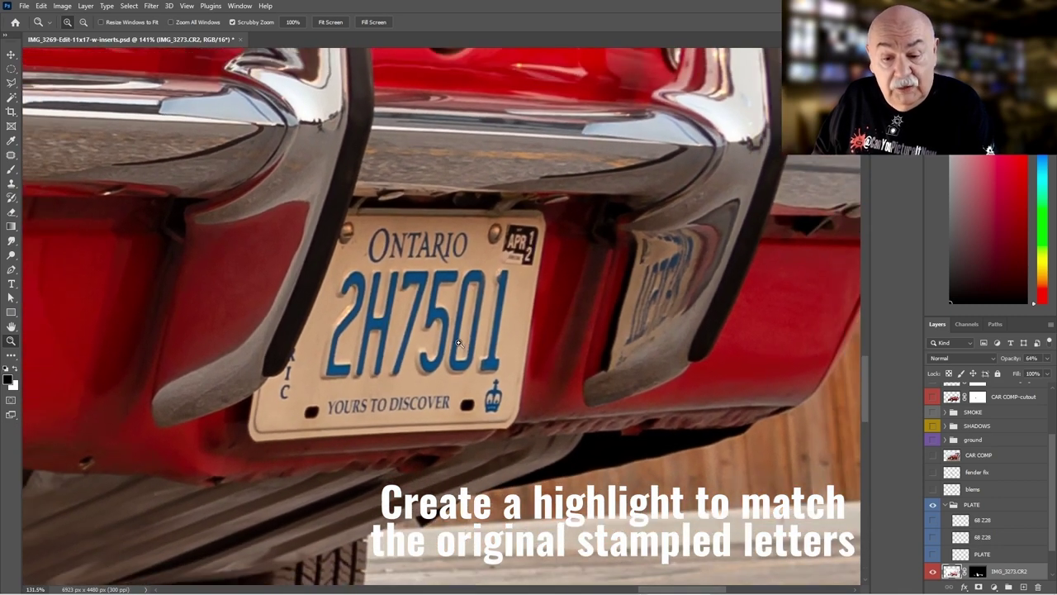
{"action": "left_click", "coordinate": [933, 520]}
{"action": "left_click", "coordinate": [932, 537]}
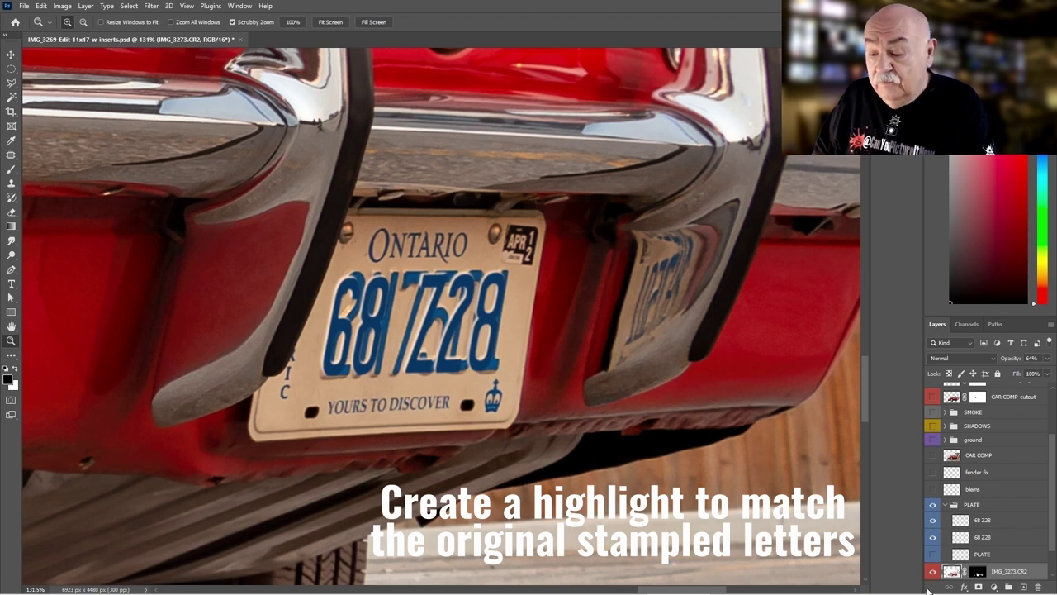
{"action": "left_click", "coordinate": [933, 553]}
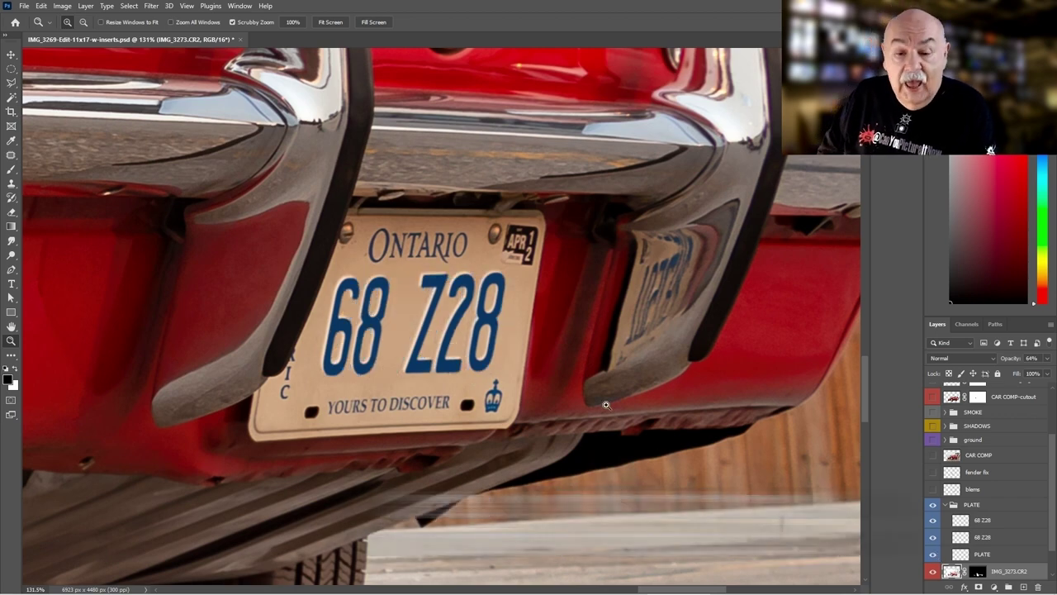
{"action": "scroll", "coordinate": [428, 333], "scroll_direction": "down", "scroll_amount": 3}
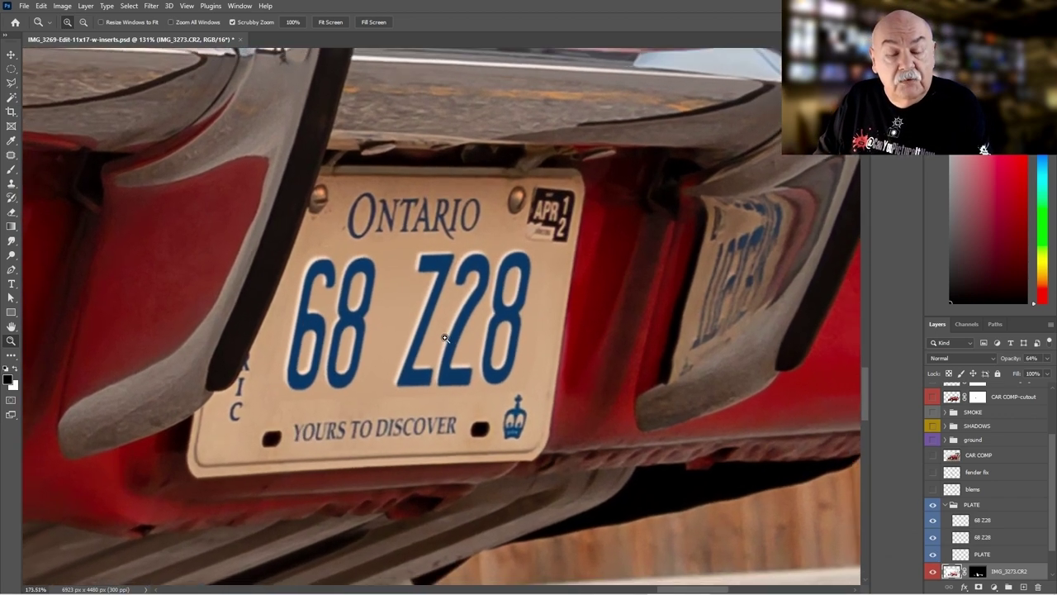
{"action": "scroll", "coordinate": [427, 346], "scroll_direction": "down", "scroll_amount": 5}
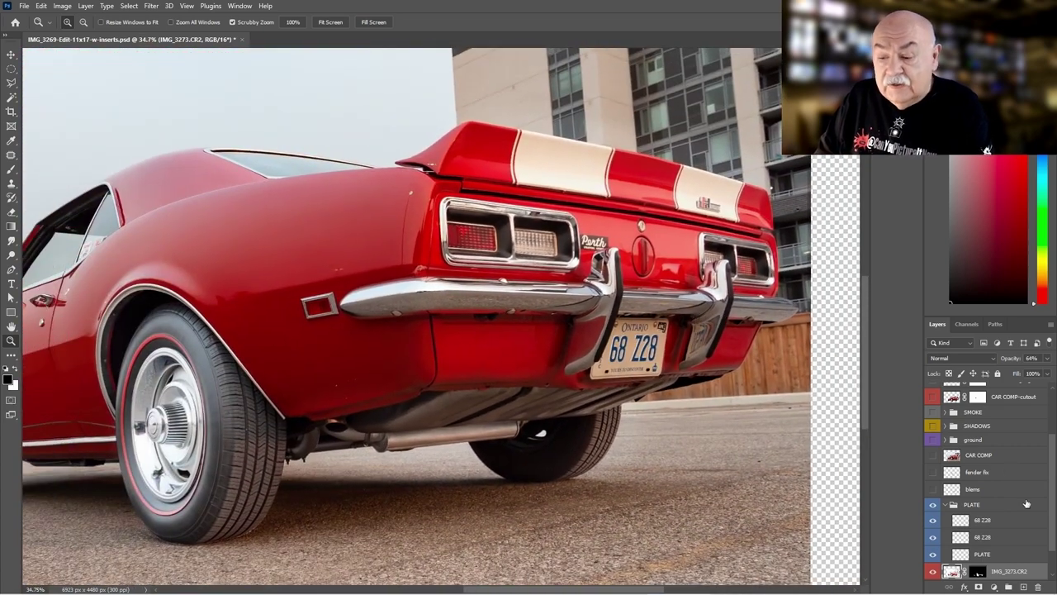
Step: Compare the blemish fixes layer on and off, leaving it switched on
{"action": "left_click", "coordinate": [932, 493]}
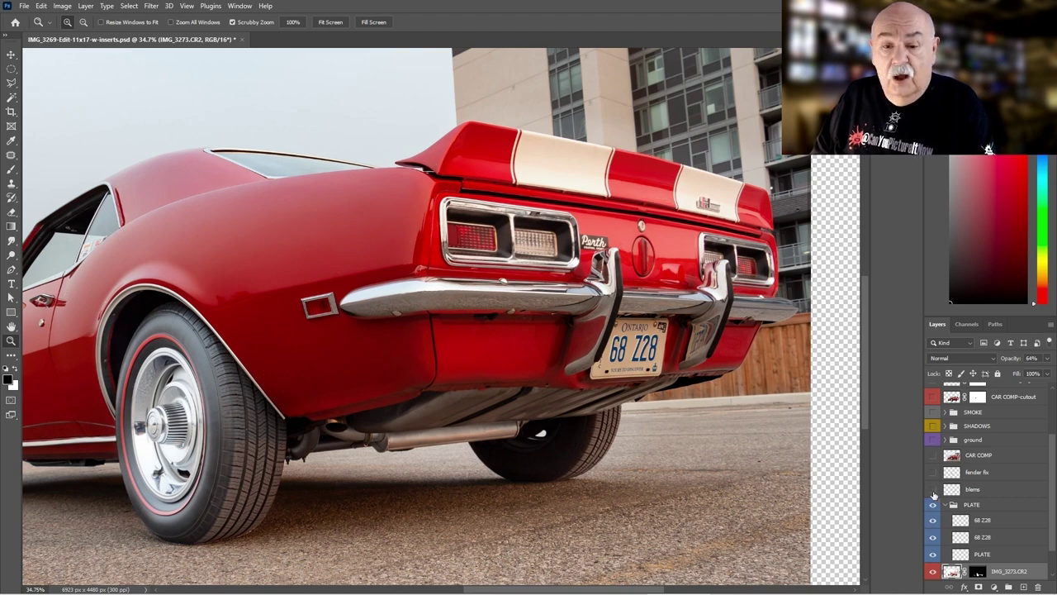
{"action": "left_click", "coordinate": [933, 493]}
{"action": "left_click", "coordinate": [934, 492]}
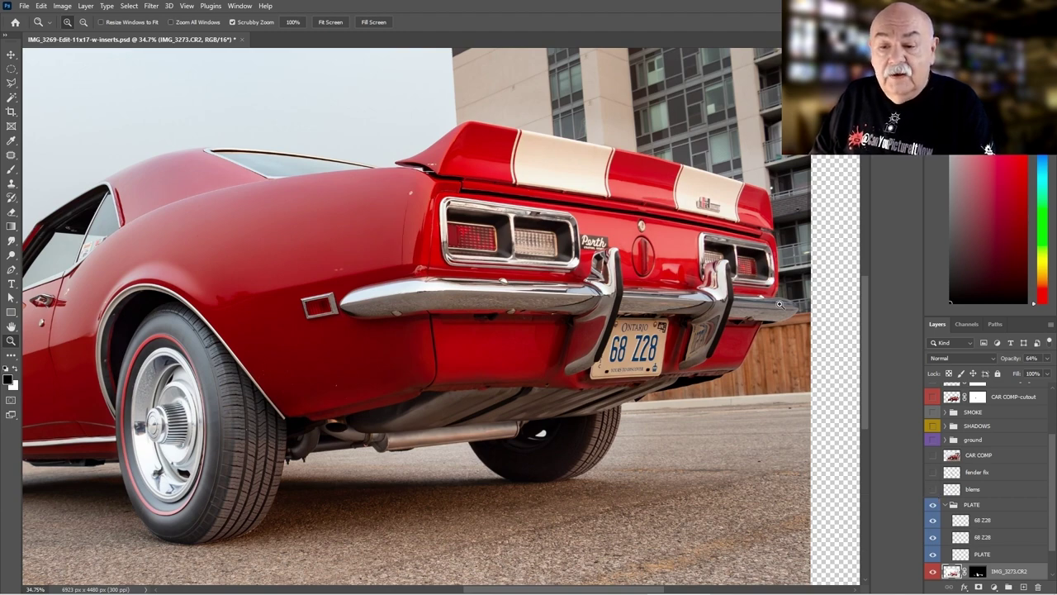
{"action": "scroll", "coordinate": [731, 238], "scroll_direction": "up", "scroll_amount": 3}
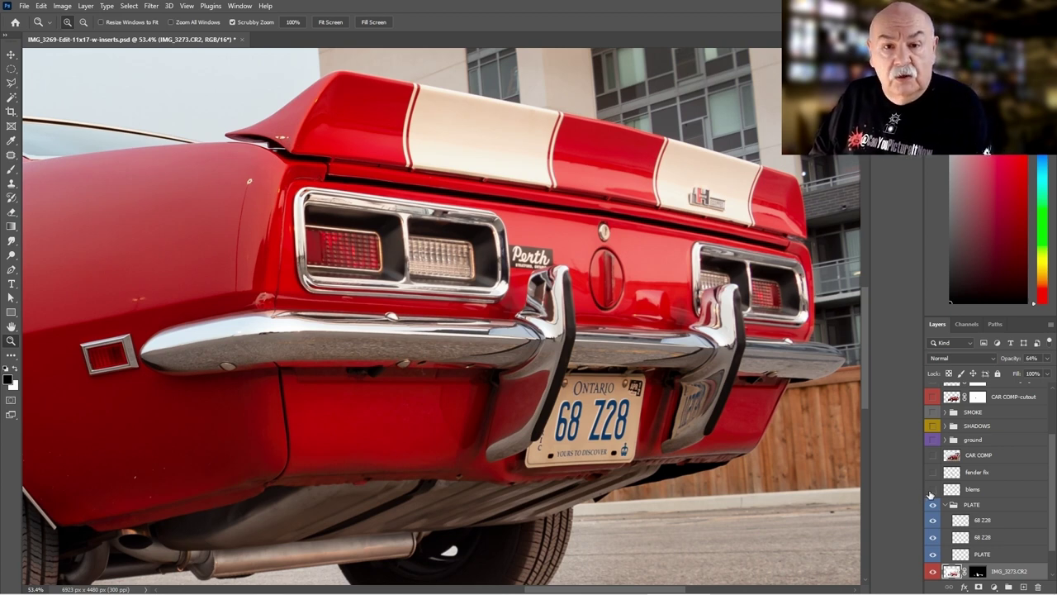
{"action": "left_click", "coordinate": [931, 493]}
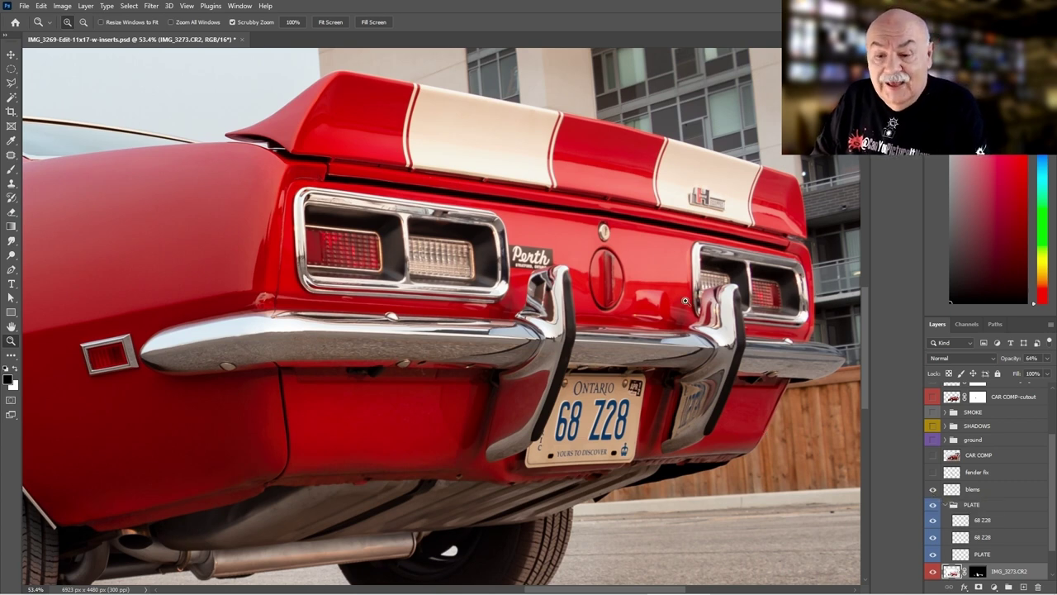
Step: Zoom in on the rear fender, turn on the fender fix layer, and view the whole car
{"action": "left_click_drag", "start_coordinate": [715, 309], "coordinate": [733, 313]}
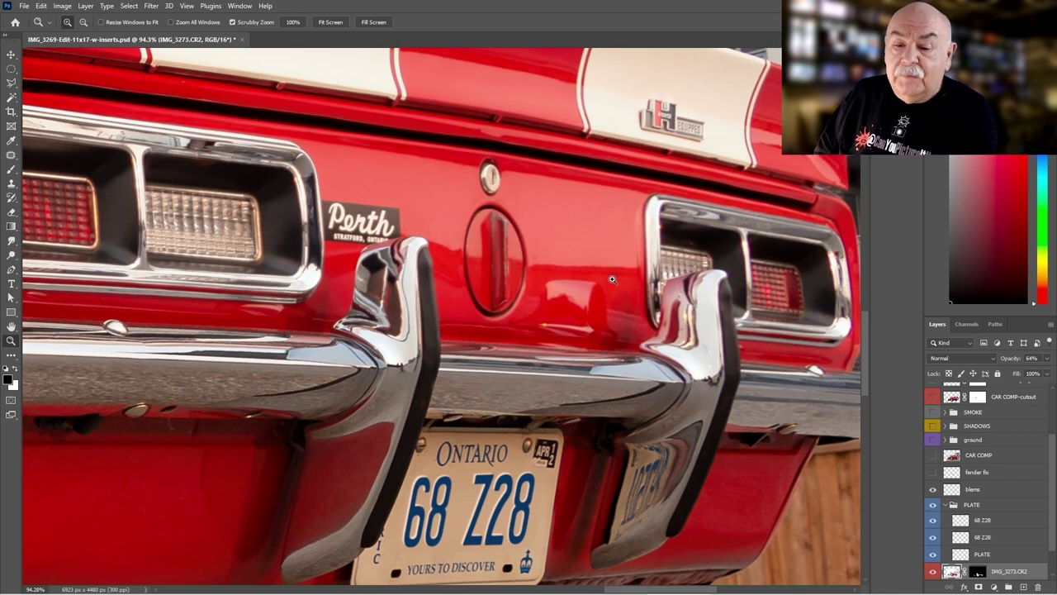
{"action": "left_click_drag", "start_coordinate": [613, 281], "coordinate": [510, 319]}
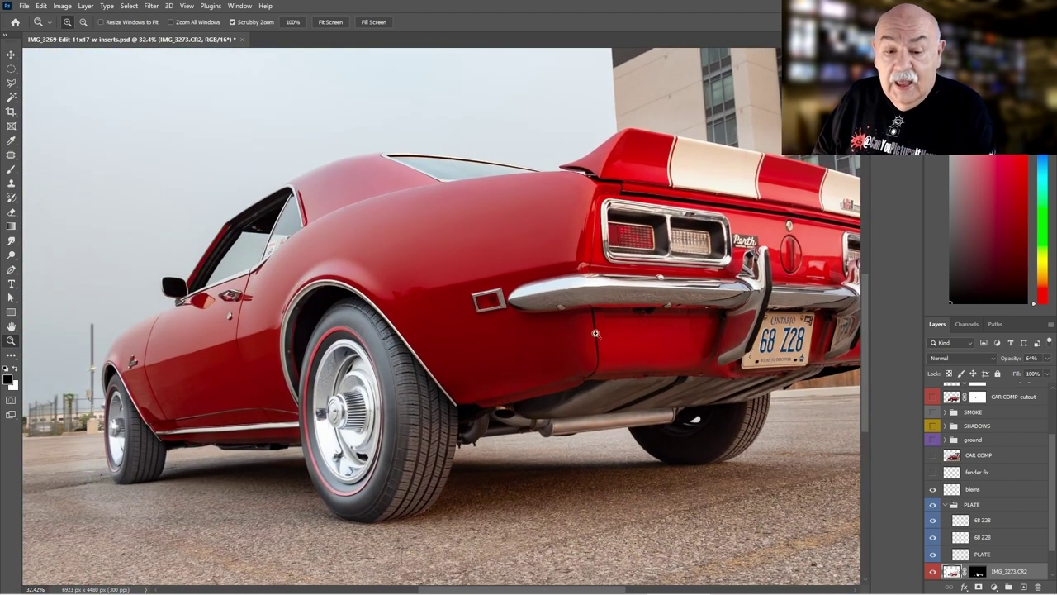
{"action": "left_click_drag", "start_coordinate": [435, 248], "coordinate": [483, 263]}
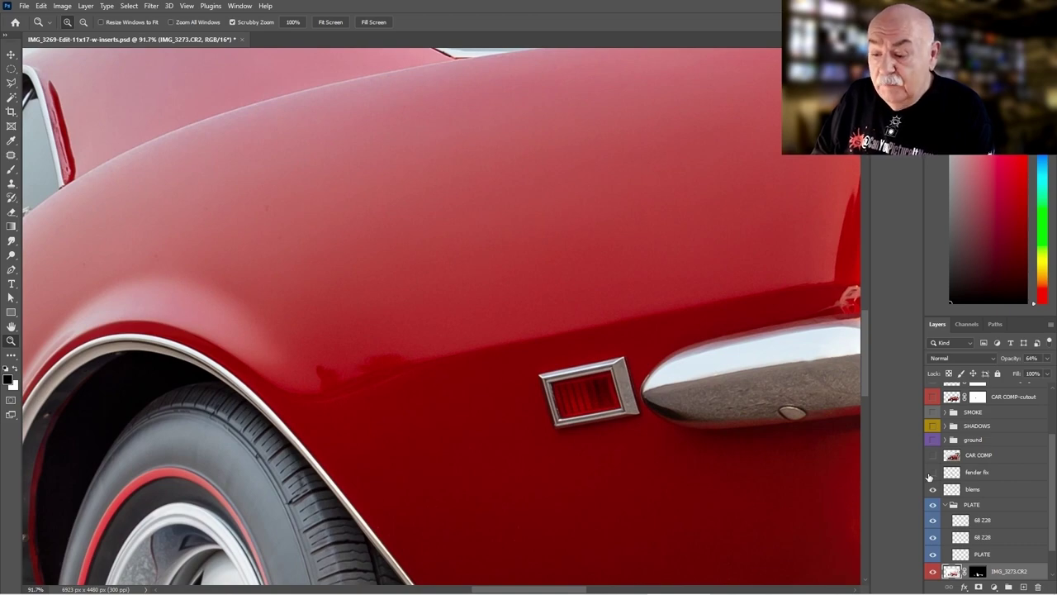
{"action": "left_click", "coordinate": [930, 474]}
{"action": "left_click_drag", "start_coordinate": [642, 402], "coordinate": [594, 403]}
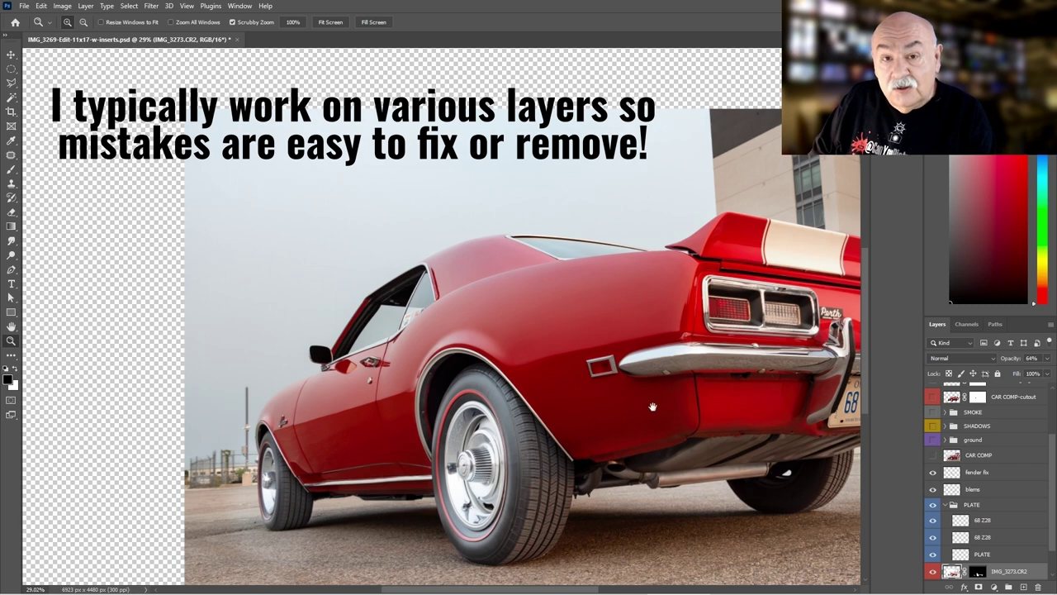
Step: Fit the document to the window and turn on the CAR COMP layer to show the full car
{"action": "left_click_drag", "start_coordinate": [653, 408], "coordinate": [574, 397]}
{"action": "key", "text": "ctrl+0"}
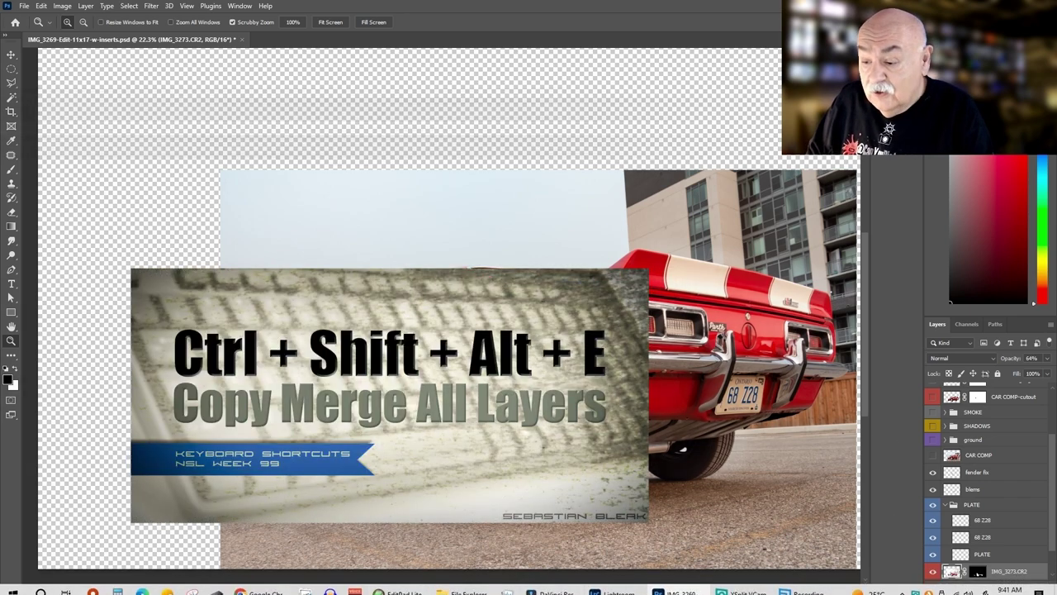
{"action": "left_click", "coordinate": [934, 455]}
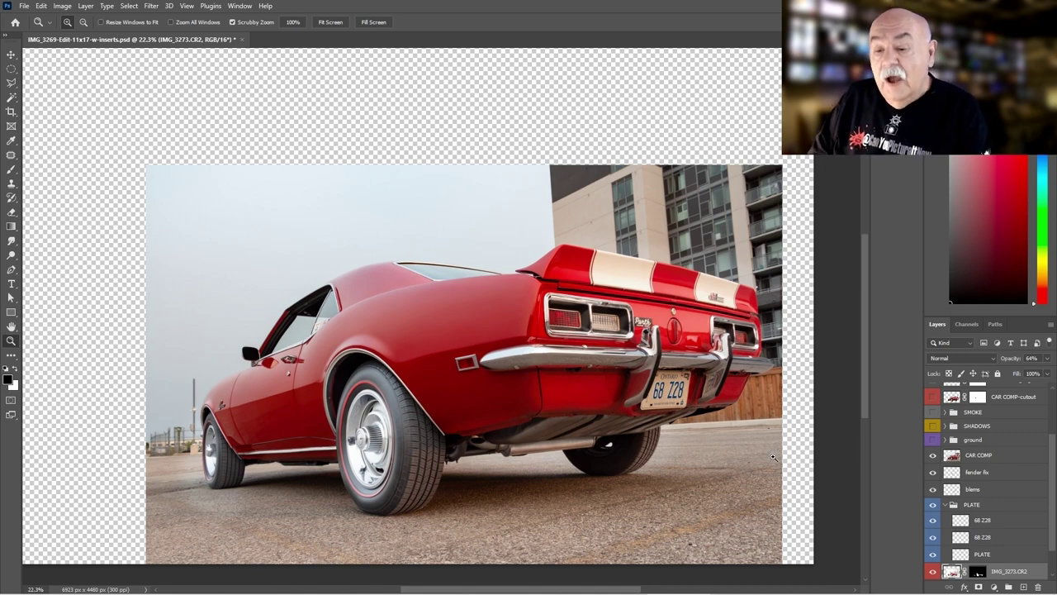
{"action": "mouse_move", "coordinate": [698, 419]}
{"action": "left_mouse_down"}
{"action": "mouse_move", "coordinate": [665, 423]}
{"action": "mouse_move", "coordinate": [687, 425]}
{"action": "left_mouse_up"}
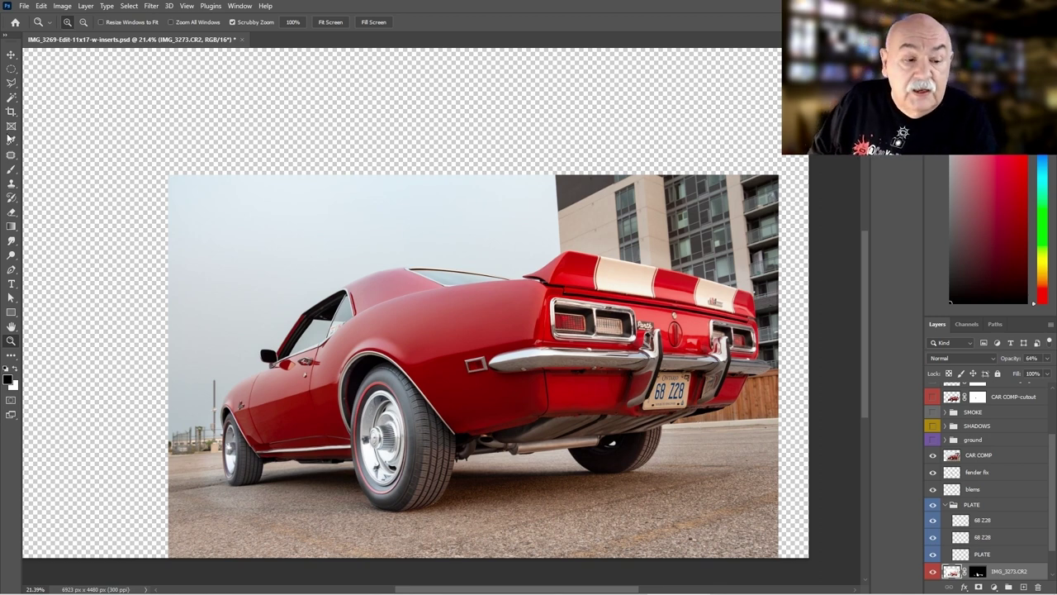
{"action": "left_click_drag", "start_coordinate": [11, 270], "coordinate": [62, 271]}
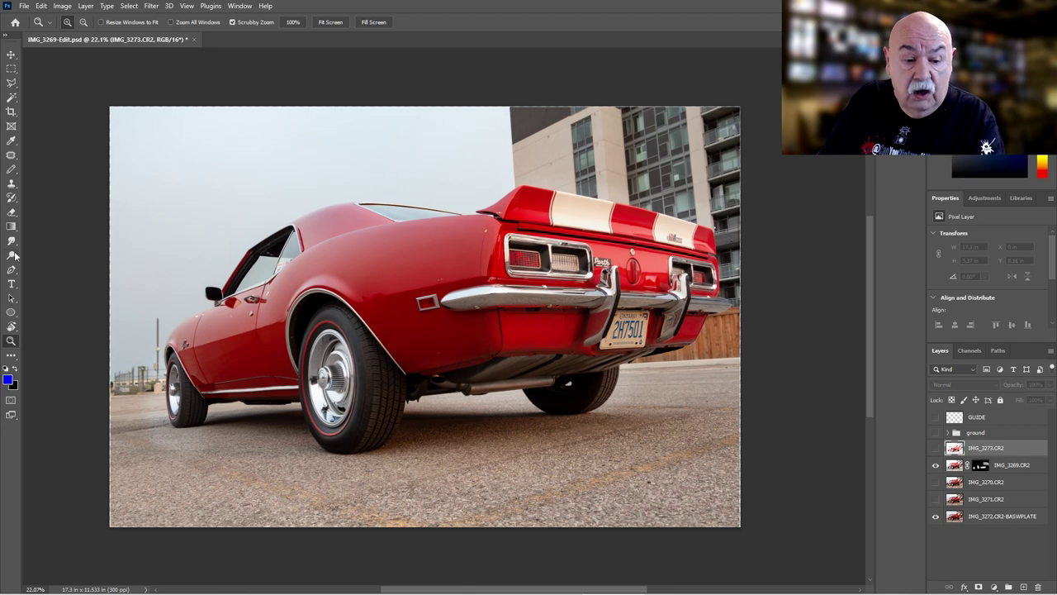
Step: Zoom in on the front wheel and start the car's path with curved anchors along the tire
{"action": "left_click", "coordinate": [11, 269]}
{"action": "left_click", "coordinate": [12, 340]}
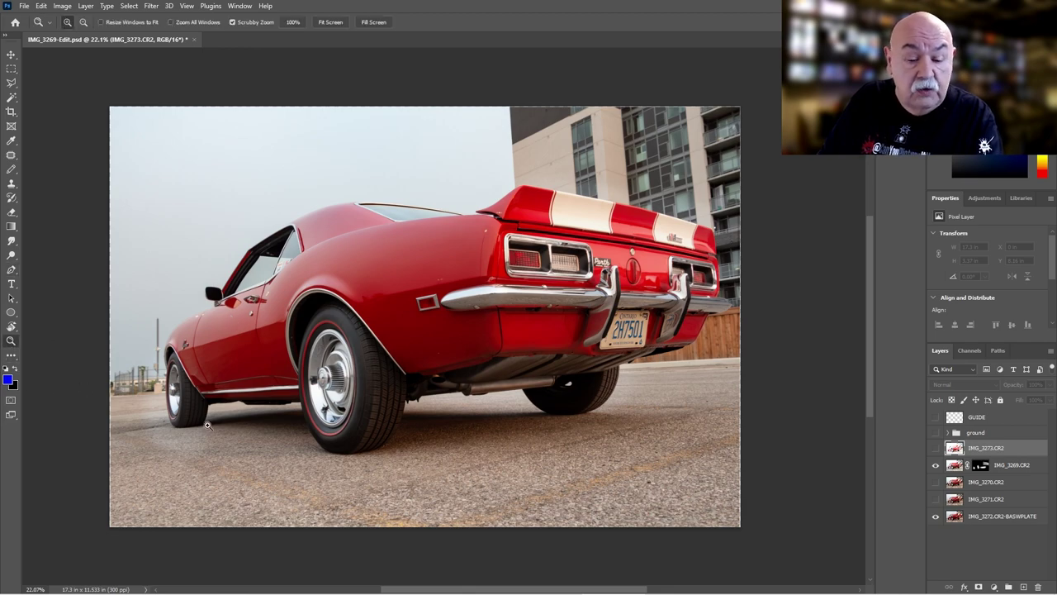
{"action": "left_click_drag", "start_coordinate": [211, 425], "coordinate": [343, 384]}
{"action": "key", "text": "p"}
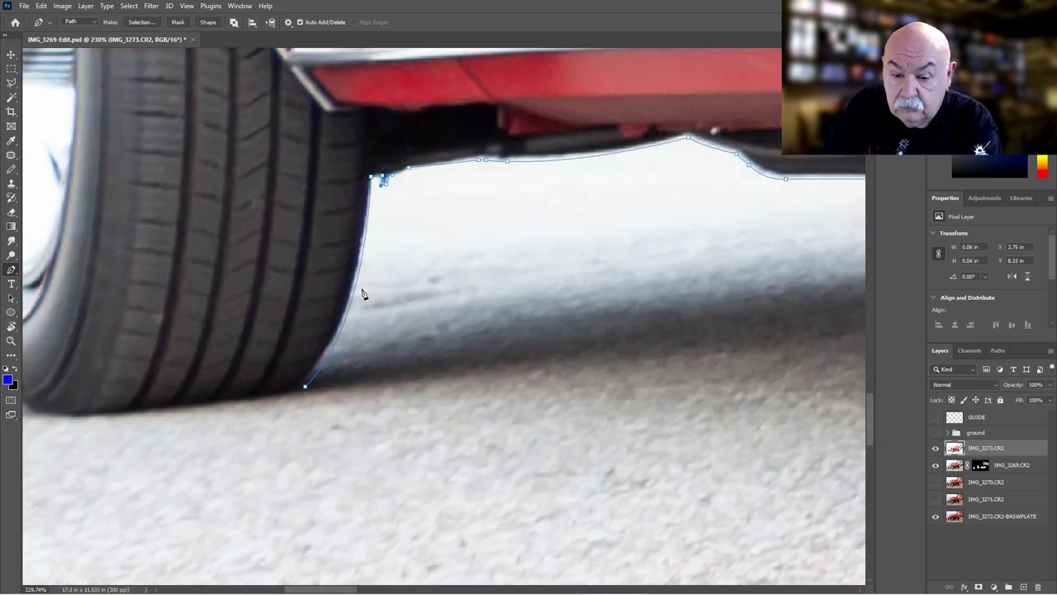
{"action": "left_click_drag", "start_coordinate": [278, 413], "coordinate": [391, 316]}
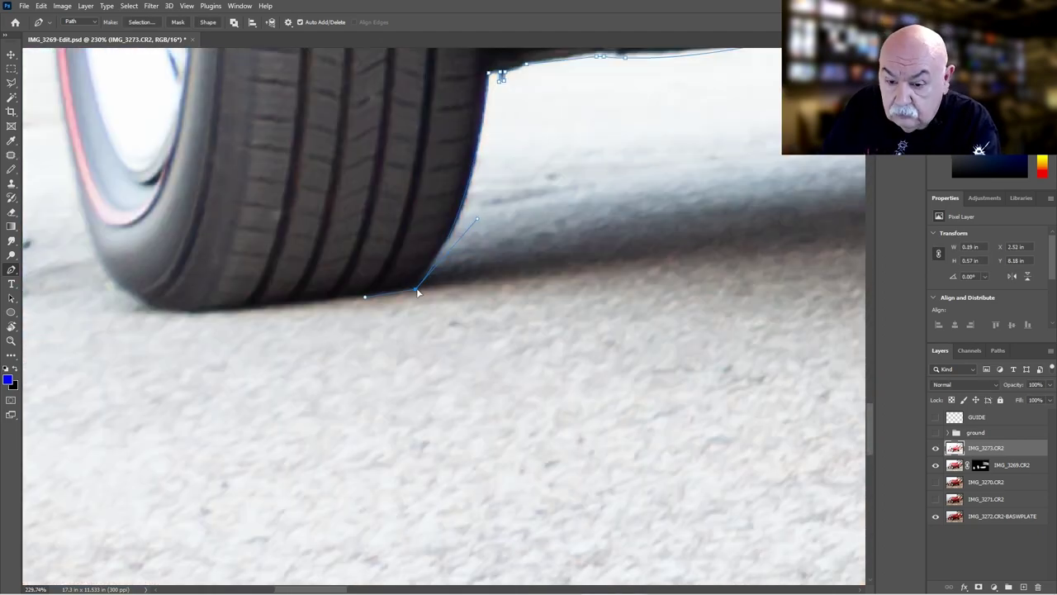
{"action": "left_click_drag", "start_coordinate": [202, 315], "coordinate": [373, 346]}
{"action": "left_click_drag", "start_coordinate": [329, 318], "coordinate": [346, 343]}
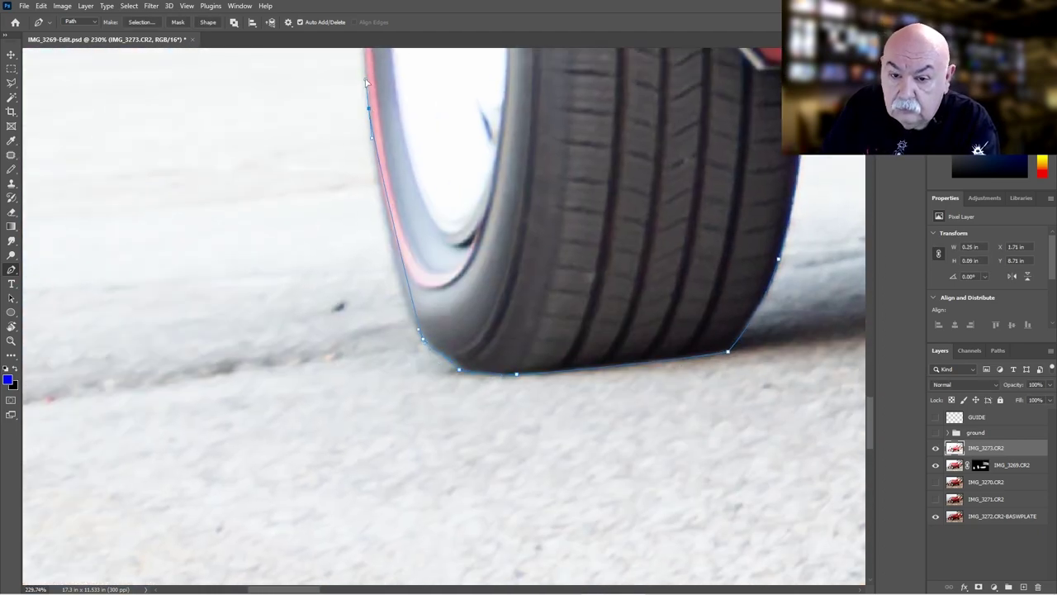
Step: Continue the path up the window pillar, along the tail's red edge and the rear tire
{"action": "scroll", "coordinate": [272, 140], "scroll_direction": "up", "scroll_amount": 10}
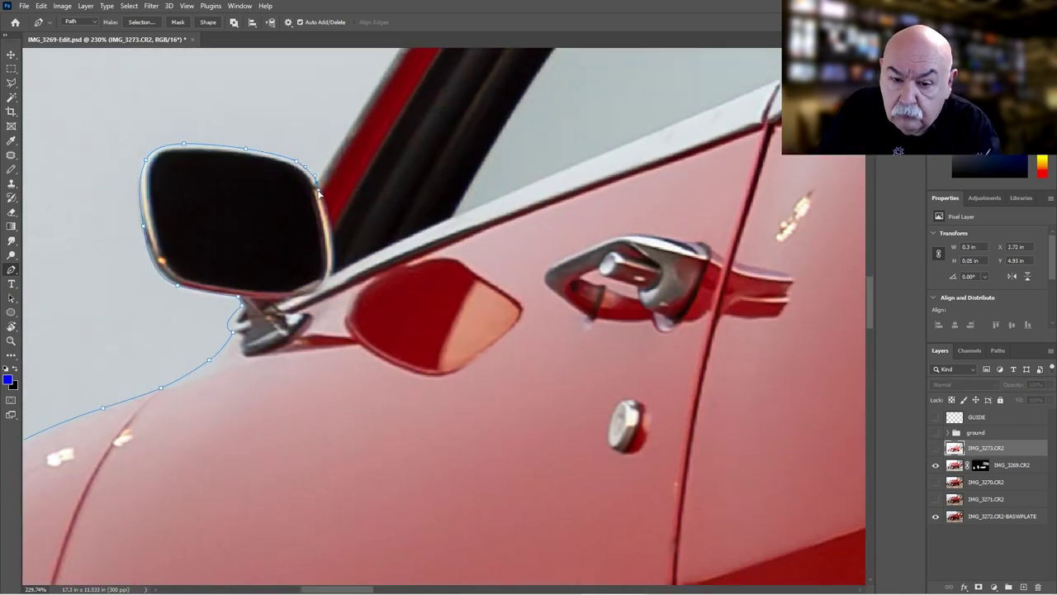
{"action": "left_click", "coordinate": [338, 134]}
{"action": "scroll", "coordinate": [322, 165], "scroll_direction": "up", "scroll_amount": 3}
{"action": "scroll", "coordinate": [233, 339], "scroll_direction": "up", "scroll_amount": 4}
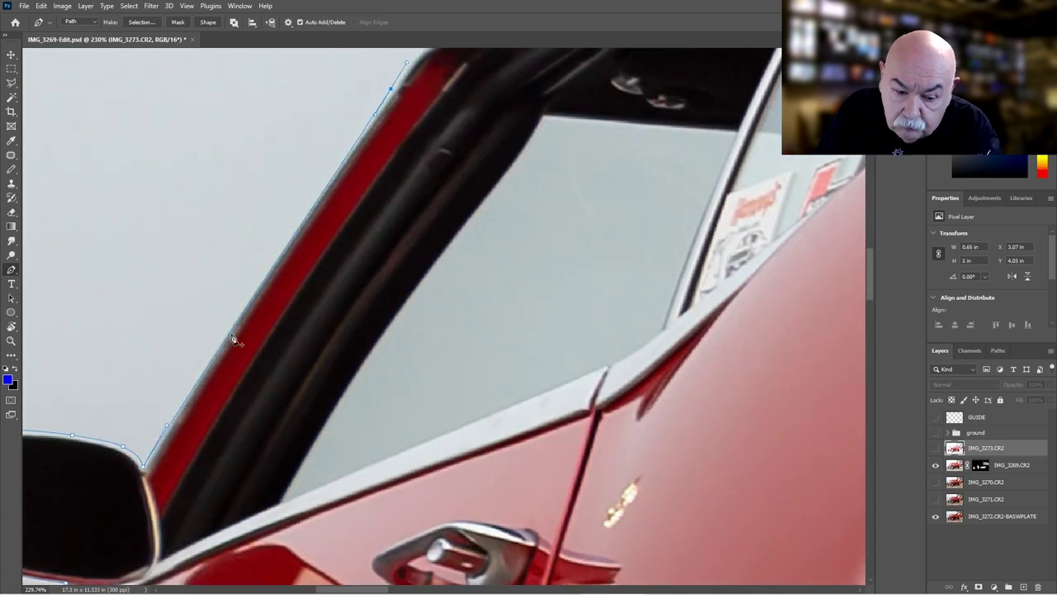
{"action": "left_click_drag", "start_coordinate": [347, 206], "coordinate": [193, 462]}
{"action": "left_click_drag", "start_coordinate": [355, 174], "coordinate": [232, 397]}
{"action": "left_click_drag", "start_coordinate": [429, 190], "coordinate": [315, 400]}
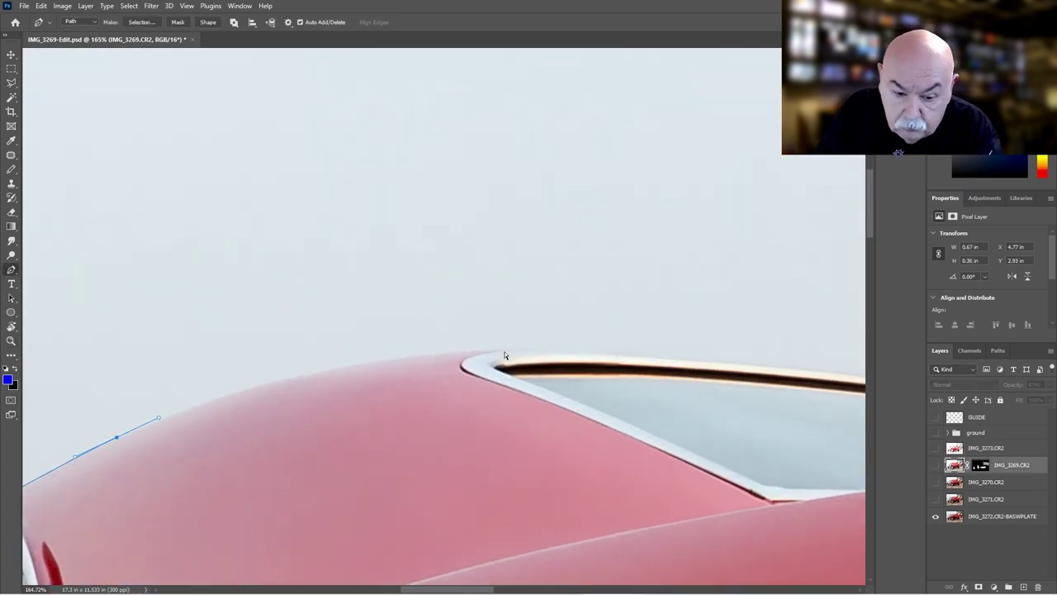
{"action": "scroll", "coordinate": [505, 355], "scroll_direction": "right", "scroll_amount": 5}
{"action": "scroll", "coordinate": [512, 361], "scroll_direction": "right", "scroll_amount": 8}
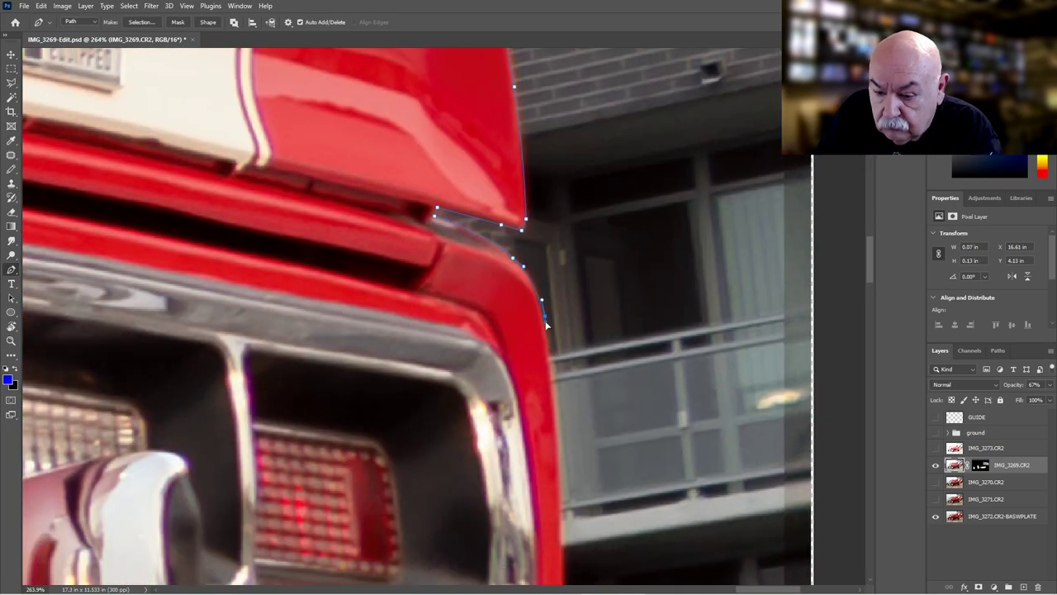
{"action": "scroll", "coordinate": [541, 322], "scroll_direction": "down", "scroll_amount": 3}
{"action": "left_click", "coordinate": [540, 423]}
{"action": "scroll", "coordinate": [540, 423], "scroll_direction": "down", "scroll_amount": 4}
{"action": "left_click", "coordinate": [563, 316]}
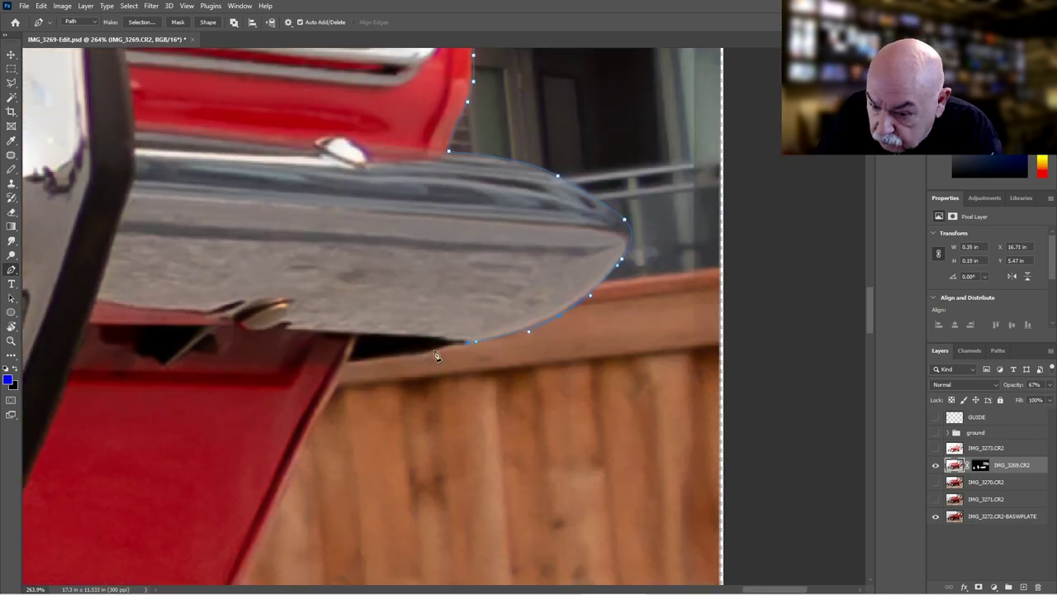
{"action": "scroll", "coordinate": [545, 336], "scroll_direction": "down", "scroll_amount": 2}
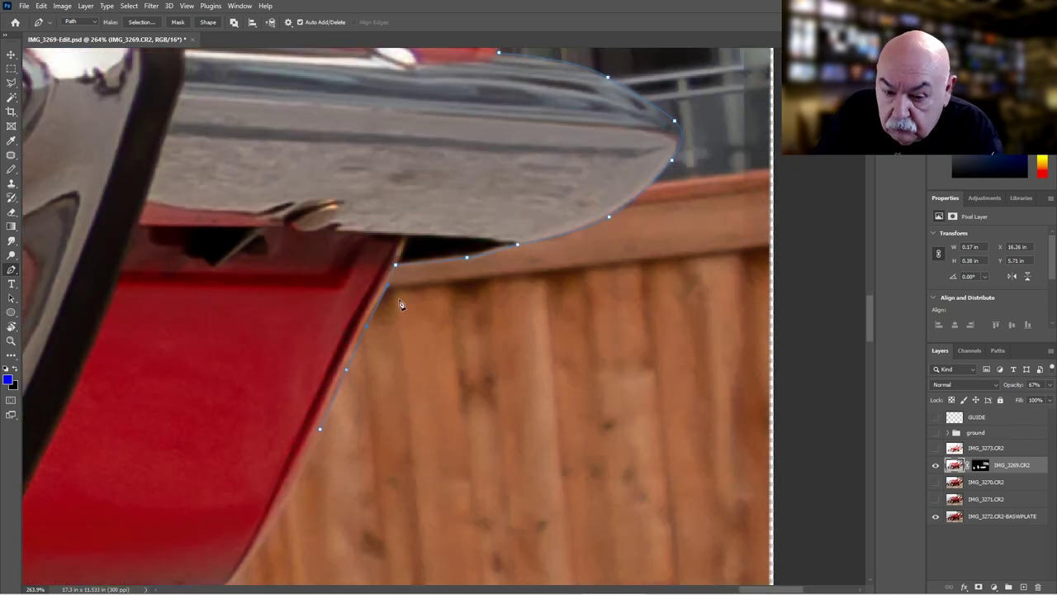
{"action": "scroll", "coordinate": [400, 305], "scroll_direction": "down", "scroll_amount": 6}
{"action": "scroll", "coordinate": [463, 330], "scroll_direction": "down", "scroll_amount": 3}
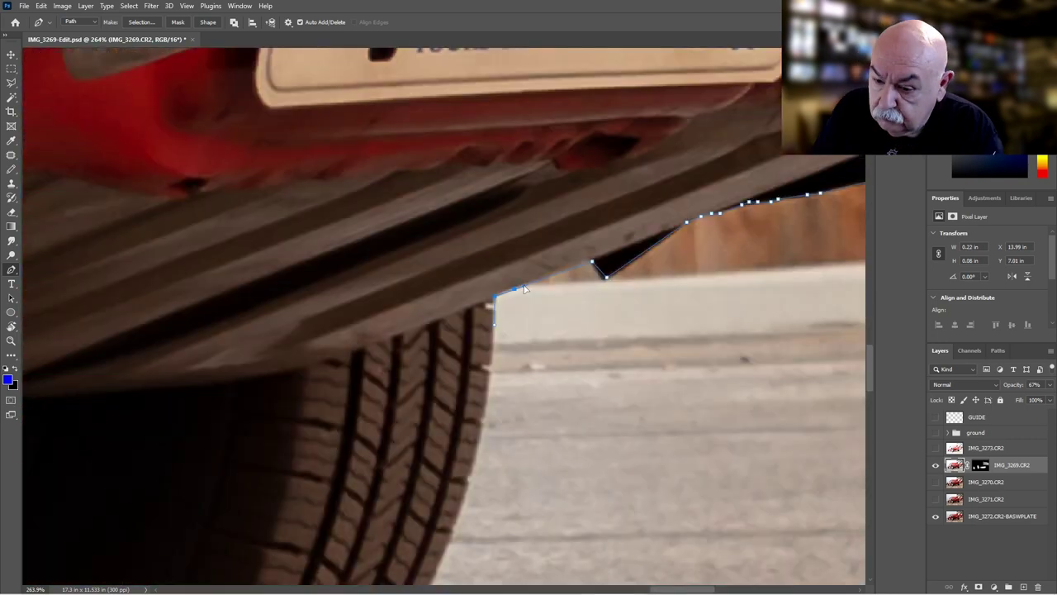
{"action": "scroll", "coordinate": [537, 359], "scroll_direction": "down", "scroll_amount": 4}
{"action": "scroll", "coordinate": [507, 323], "scroll_direction": "down", "scroll_amount": 4}
{"action": "left_click", "coordinate": [500, 180]}
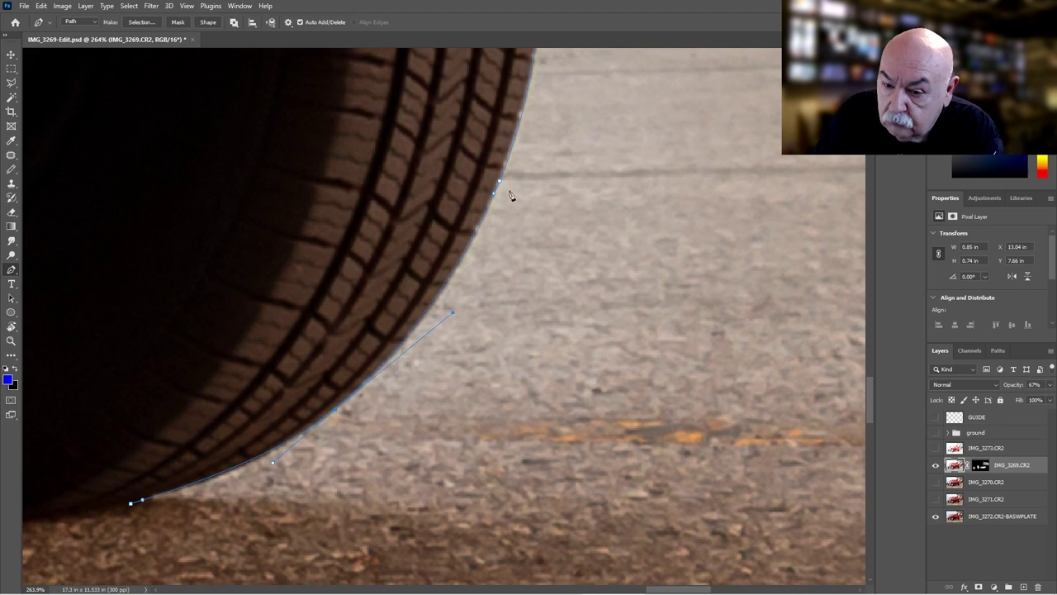
Step: Trace the car's underside around the muffler and both brackets to the tire edge
{"action": "scroll", "coordinate": [510, 195], "scroll_direction": "left", "scroll_amount": 5}
{"action": "left_click", "coordinate": [275, 335]}
{"action": "scroll", "coordinate": [385, 252], "scroll_direction": "left", "scroll_amount": 5}
{"action": "left_click", "coordinate": [487, 334]}
{"action": "scroll", "coordinate": [385, 252], "scroll_direction": "left", "scroll_amount": 5}
{"action": "left_click", "coordinate": [648, 139]}
{"action": "left_click", "coordinate": [248, 180]}
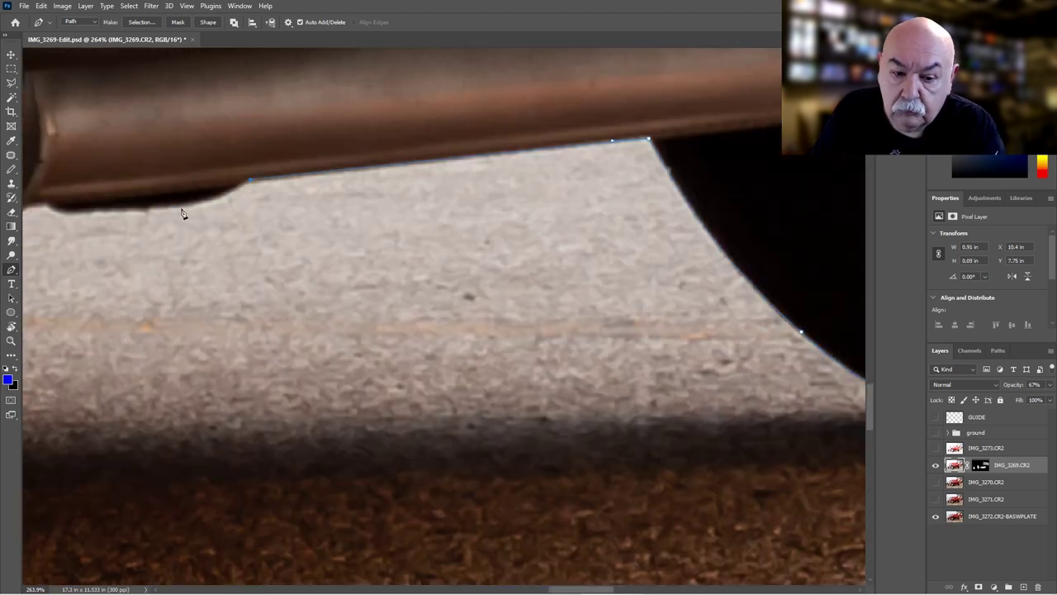
{"action": "scroll", "coordinate": [183, 213], "scroll_direction": "left", "scroll_amount": 5}
{"action": "left_click", "coordinate": [345, 194]}
{"action": "scroll", "coordinate": [258, 204], "scroll_direction": "up", "scroll_amount": 3}
{"action": "left_click", "coordinate": [395, 294]}
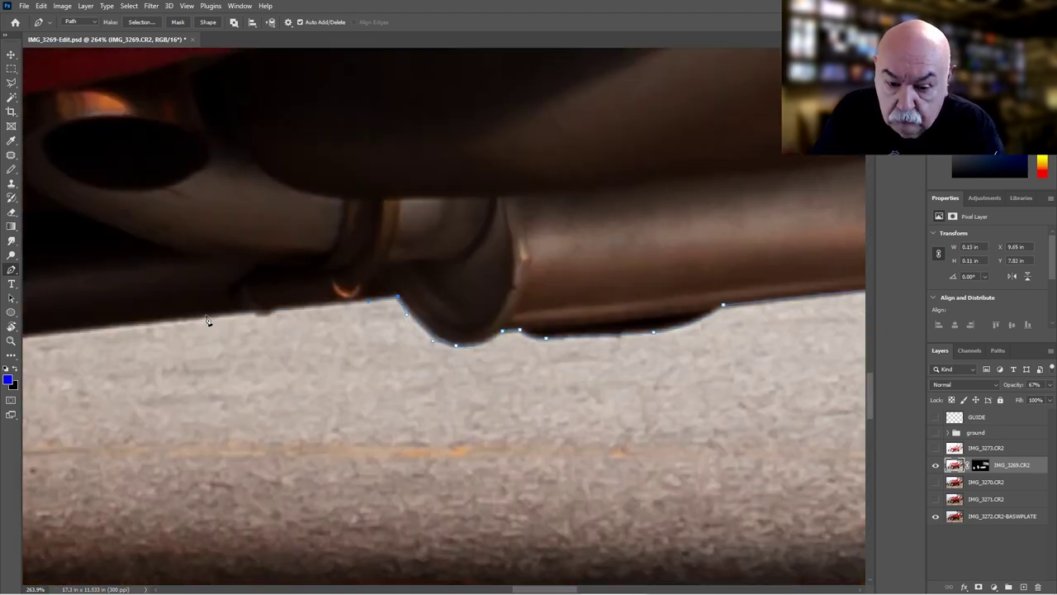
{"action": "left_click", "coordinate": [206, 318]}
{"action": "scroll", "coordinate": [207, 318], "scroll_direction": "left", "scroll_amount": 5}
{"action": "scroll", "coordinate": [207, 318], "scroll_direction": "down", "scroll_amount": 2}
{"action": "left_click", "coordinate": [309, 256]}
{"action": "left_click", "coordinate": [281, 280]}
{"action": "left_click", "coordinate": [276, 302]}
{"action": "left_click", "coordinate": [274, 324]}
{"action": "left_click", "coordinate": [252, 326]}
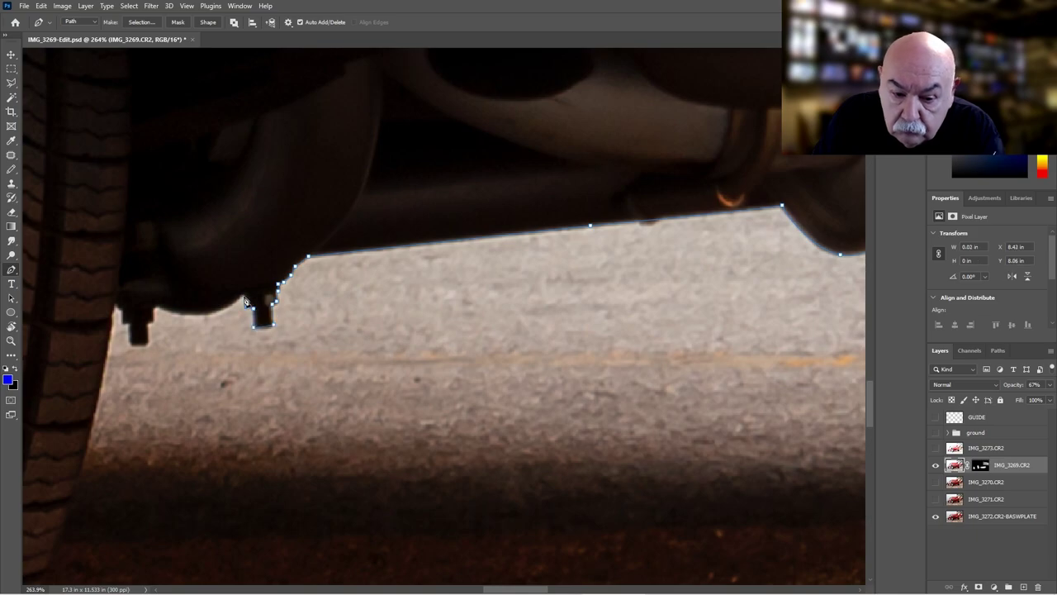
{"action": "left_click", "coordinate": [244, 298]}
{"action": "left_click", "coordinate": [201, 314]}
{"action": "left_click", "coordinate": [156, 307]}
{"action": "left_click", "coordinate": [153, 318]}
{"action": "left_click", "coordinate": [147, 342]}
{"action": "left_click", "coordinate": [132, 342]}
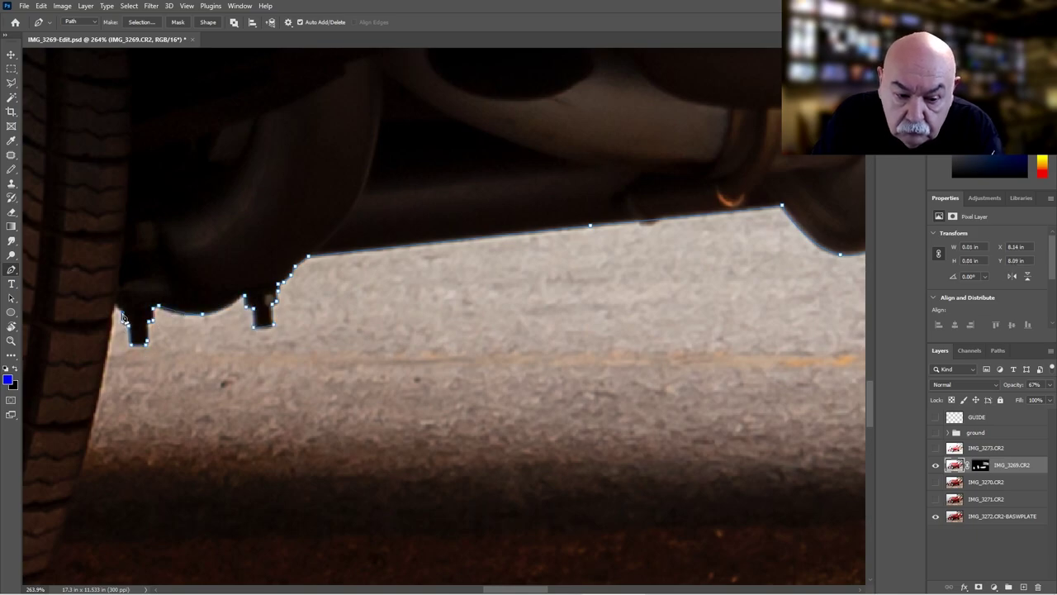
Step: Close the path along the front tire's edge and zoom in on the car in the poster
{"action": "scroll", "coordinate": [122, 317], "scroll_direction": "down", "scroll_amount": 6}
{"action": "scroll", "coordinate": [439, 346], "scroll_direction": "up", "scroll_amount": 4}
{"action": "left_click", "coordinate": [446, 326]}
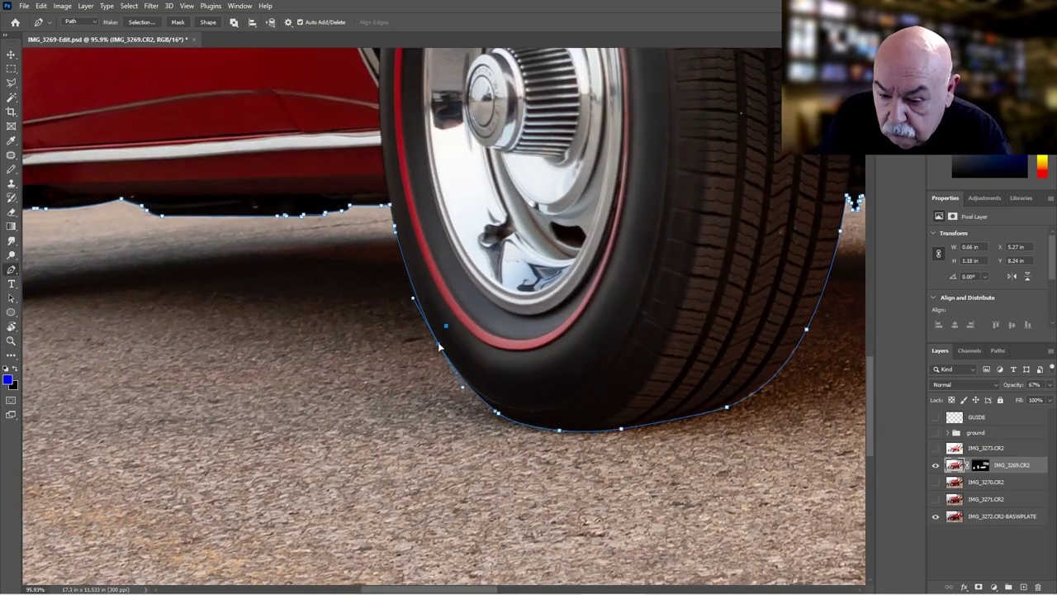
{"action": "scroll", "coordinate": [439, 347], "scroll_direction": "up", "scroll_amount": 3}
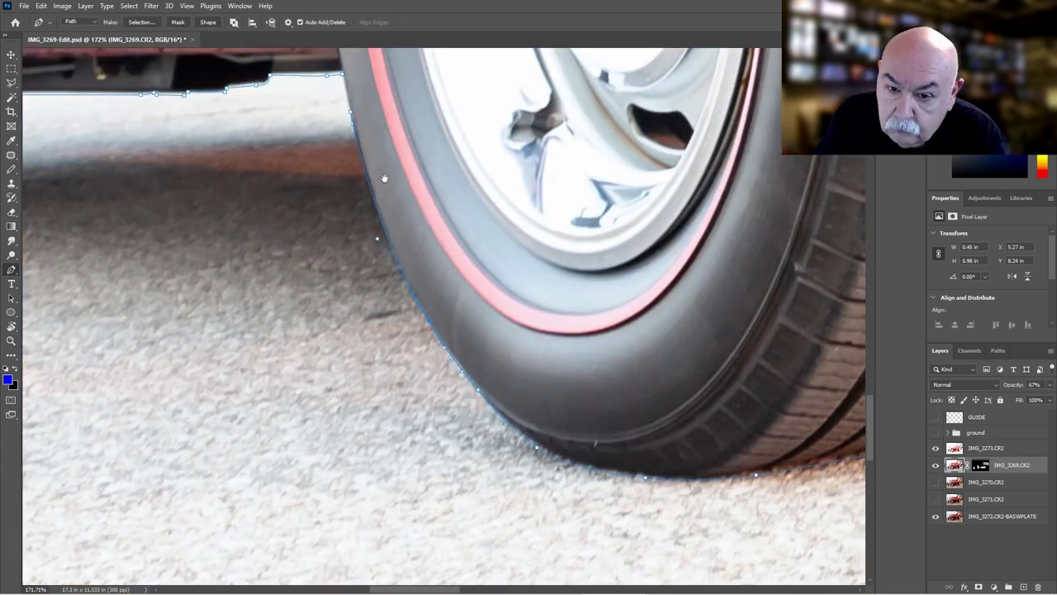
{"action": "scroll", "coordinate": [429, 324], "scroll_direction": "down", "scroll_amount": 3}
{"action": "scroll", "coordinate": [559, 194], "scroll_direction": "down", "scroll_amount": 7}
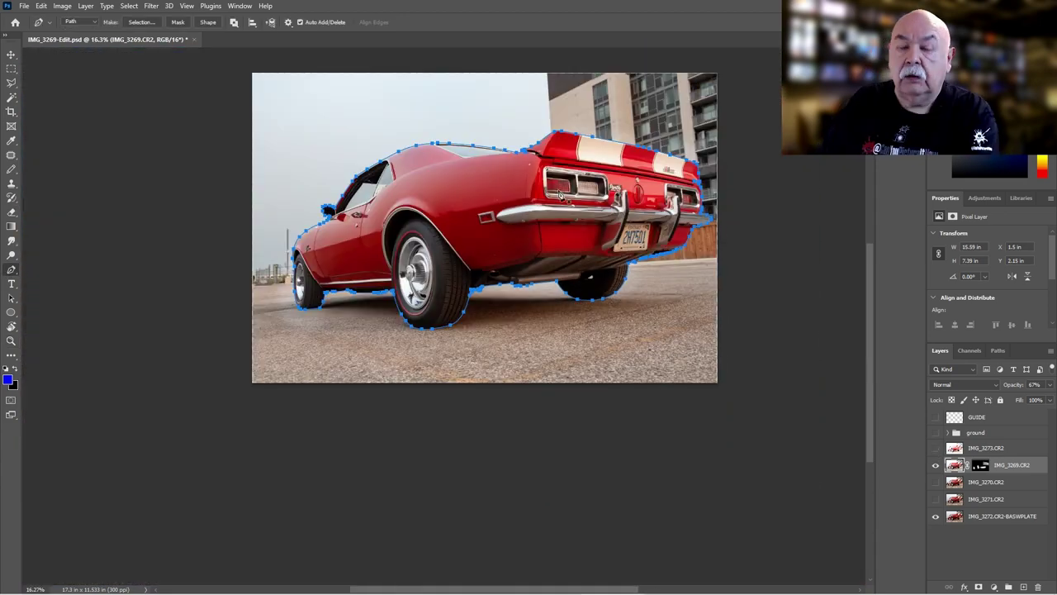
{"action": "scroll", "coordinate": [560, 194], "scroll_direction": "up", "scroll_amount": 1}
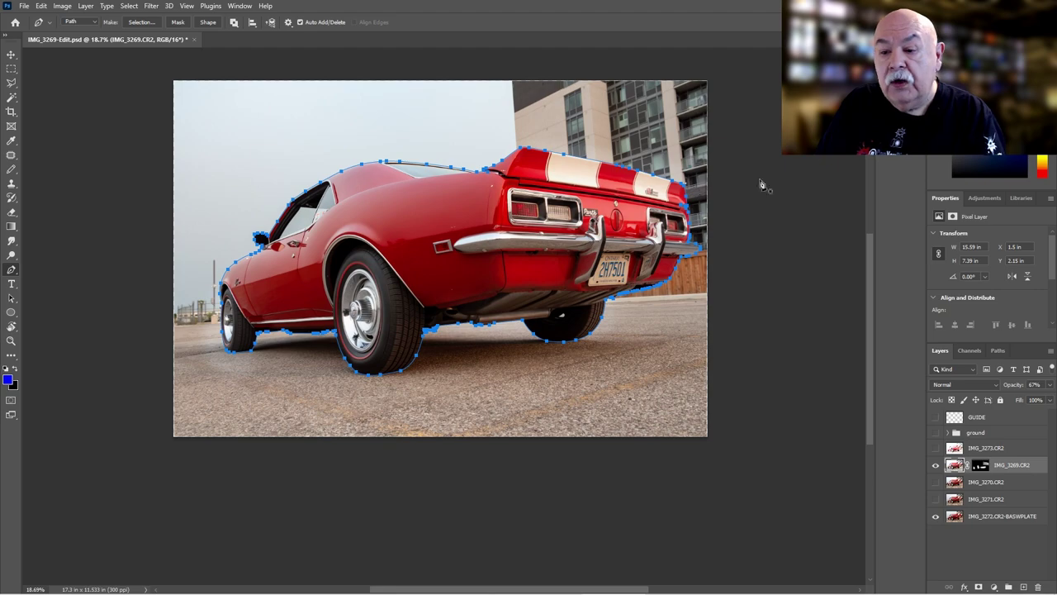
{"action": "left_click", "coordinate": [11, 339]}
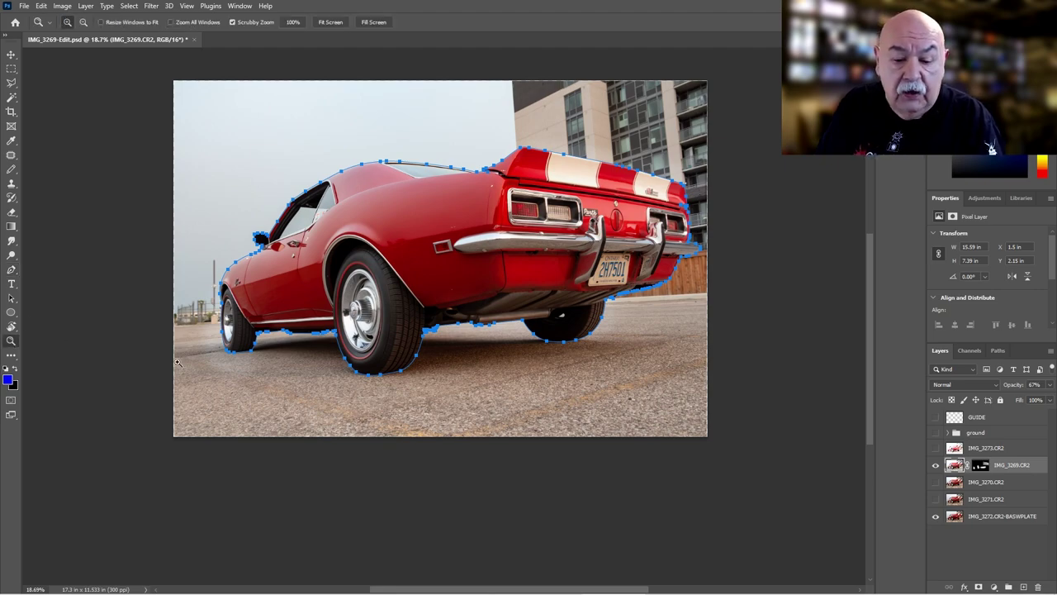
{"action": "left_click", "coordinate": [177, 362]}
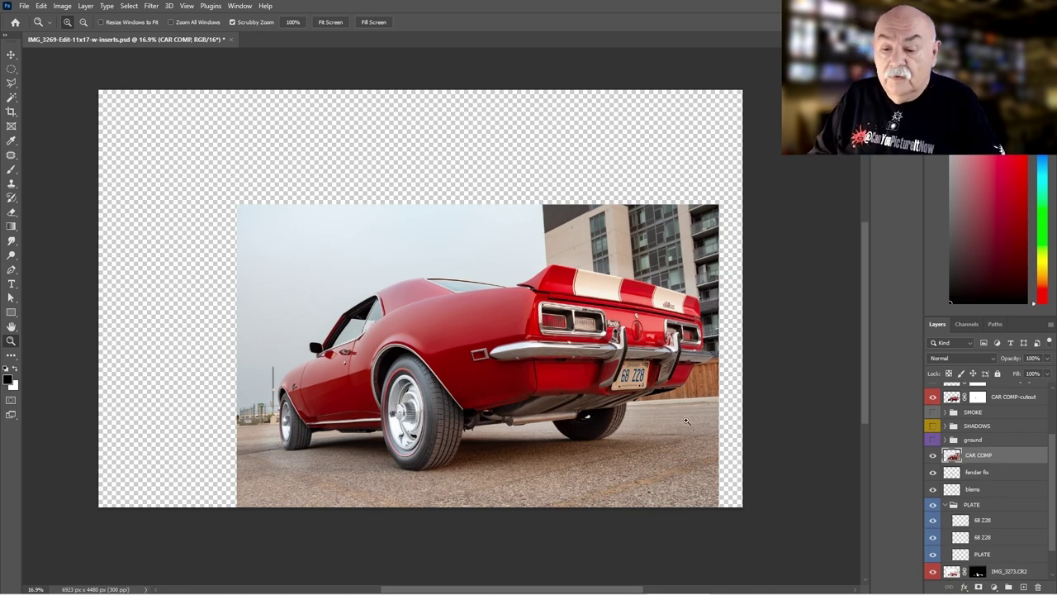
{"action": "left_click_drag", "start_coordinate": [656, 402], "coordinate": [640, 393]}
Step: Load the OUTLINE channel as a selection to preview the car's outline
{"action": "left_click", "coordinate": [129, 6]}
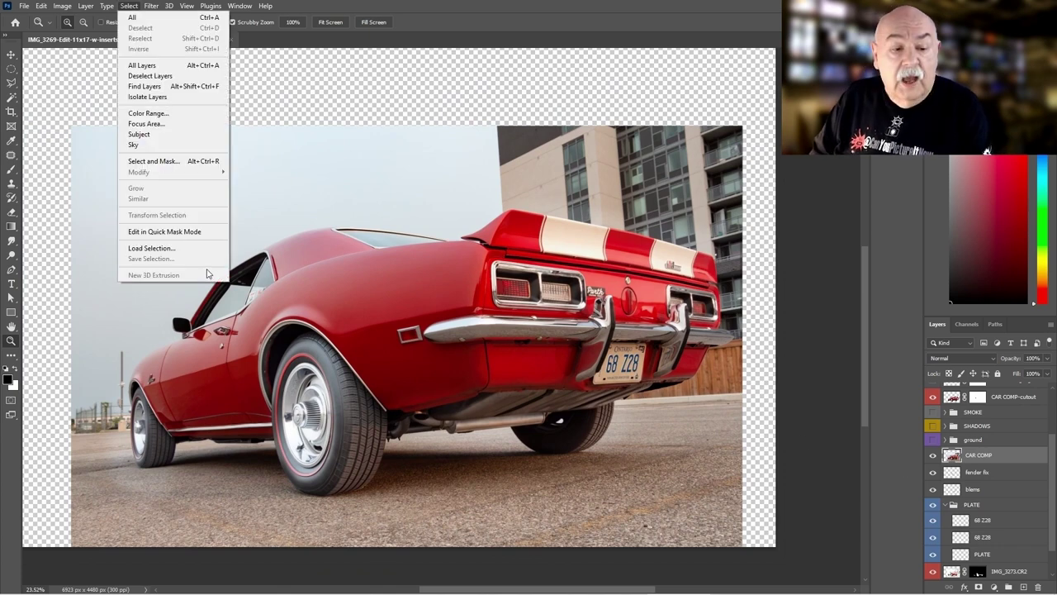
{"action": "left_click", "coordinate": [200, 251]}
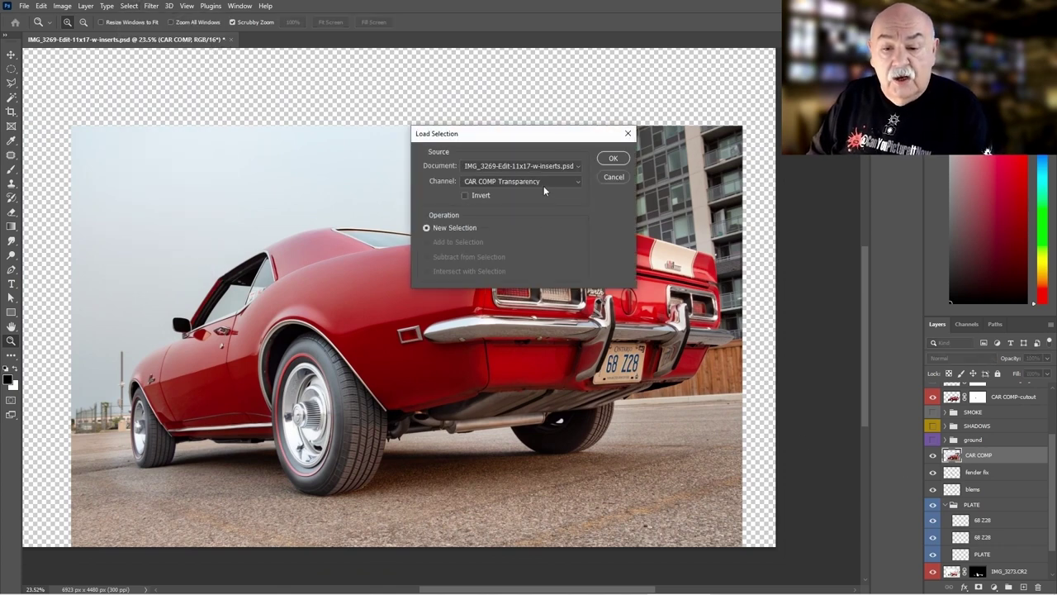
{"action": "left_click", "coordinate": [543, 182]}
{"action": "left_click", "coordinate": [496, 206]}
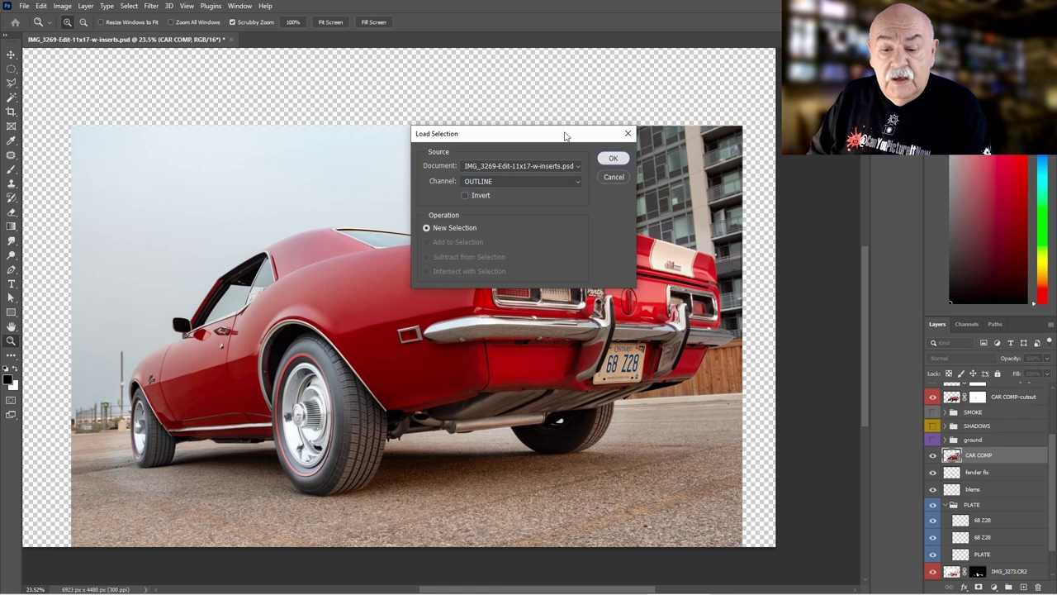
{"action": "key", "text": "Return"}
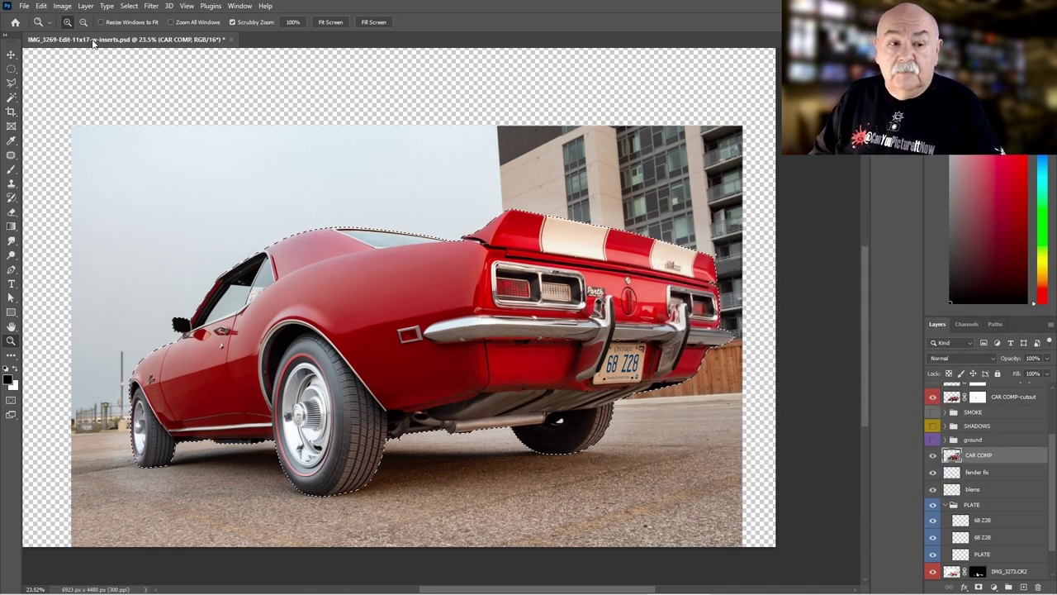
Step: Deselect, expand the ground group, and bring the pavement photos folder over Photoshop
{"action": "key", "text": "ctrl+d"}
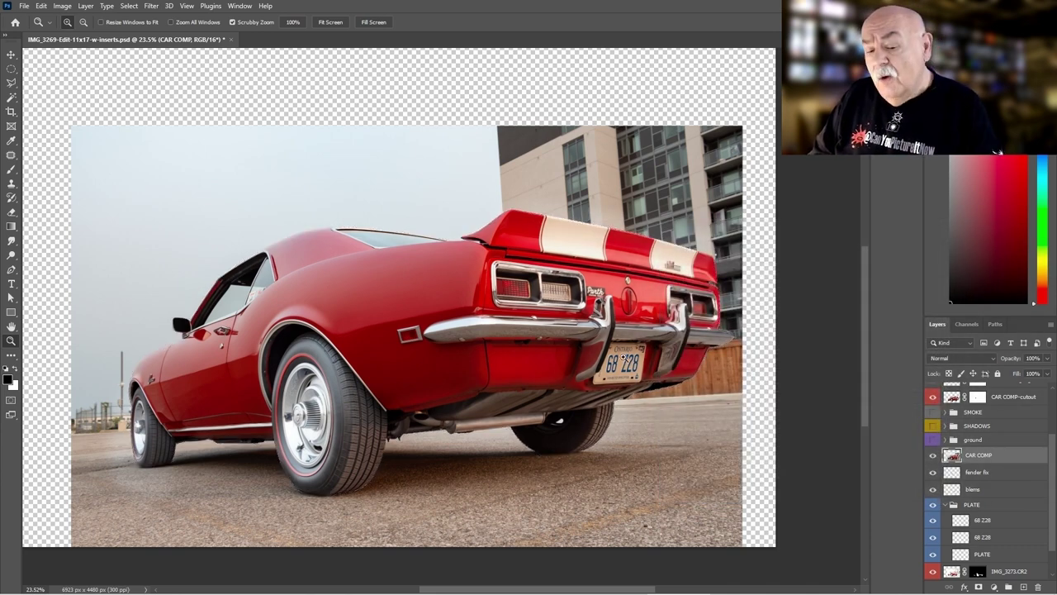
{"action": "left_click", "coordinate": [947, 439]}
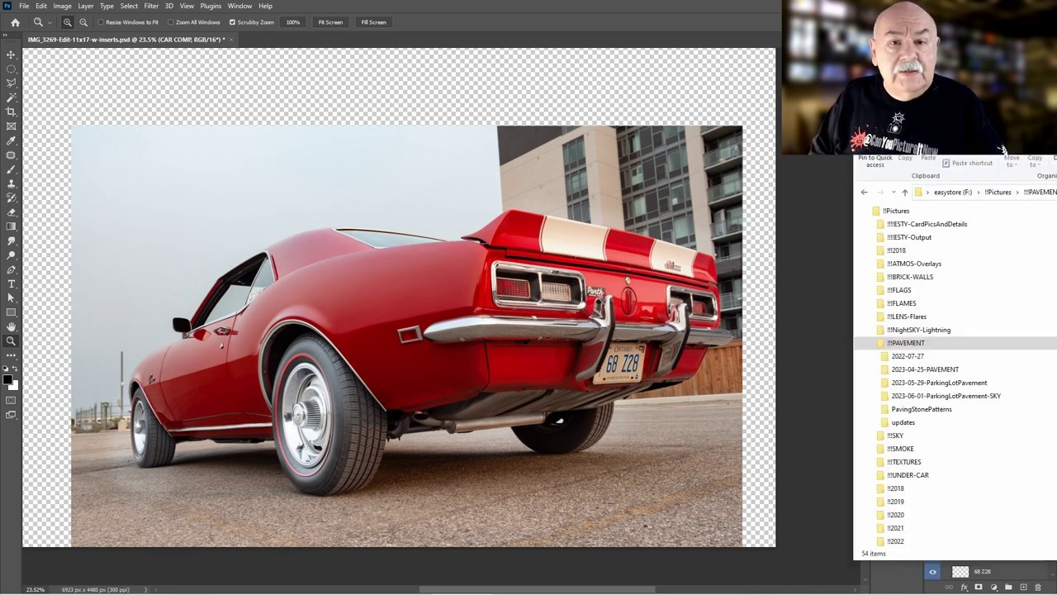
{"action": "left_click_drag", "start_coordinate": [1056, 48], "coordinate": [532, 48]}
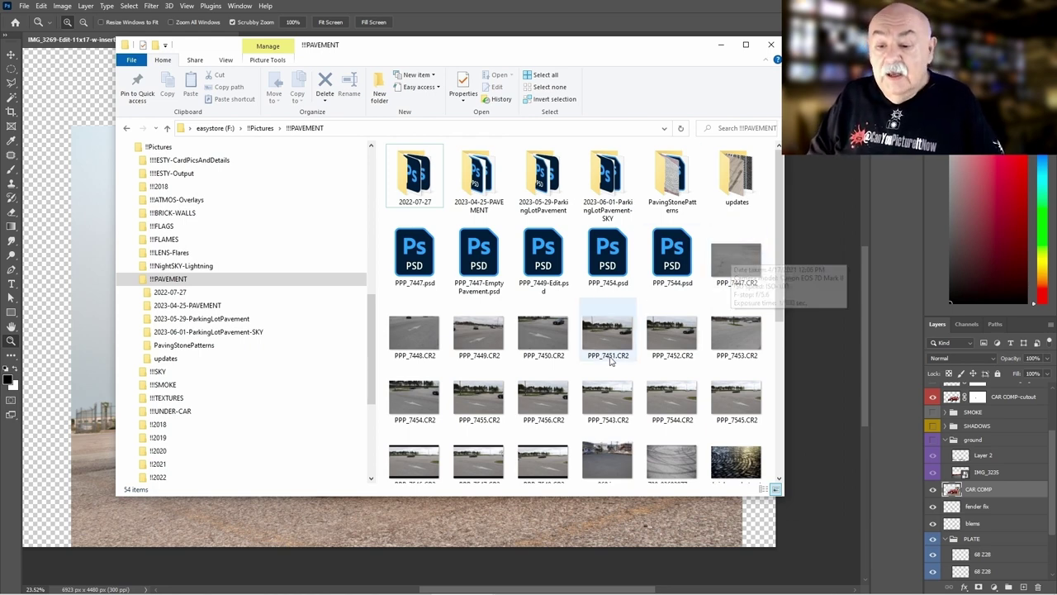
Step: Preview PPP_7450.CR2 and the next three pavement photos full size
{"action": "left_click", "coordinate": [549, 332]}
{"action": "double_click", "coordinate": [549, 331]}
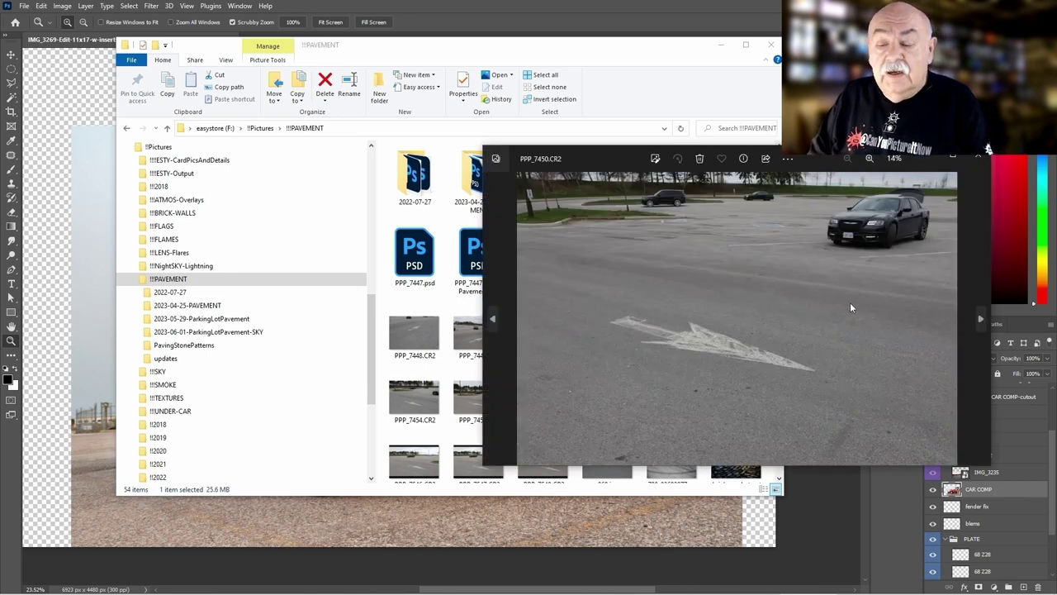
{"action": "left_click", "coordinate": [981, 318]}
{"action": "left_click", "coordinate": [981, 321]}
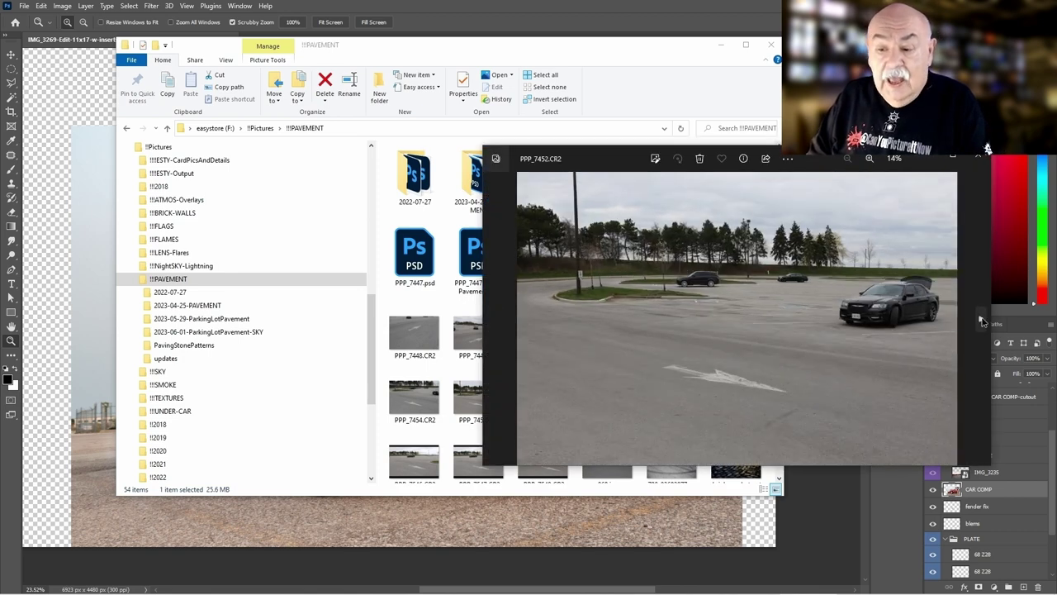
{"action": "left_click", "coordinate": [981, 322]}
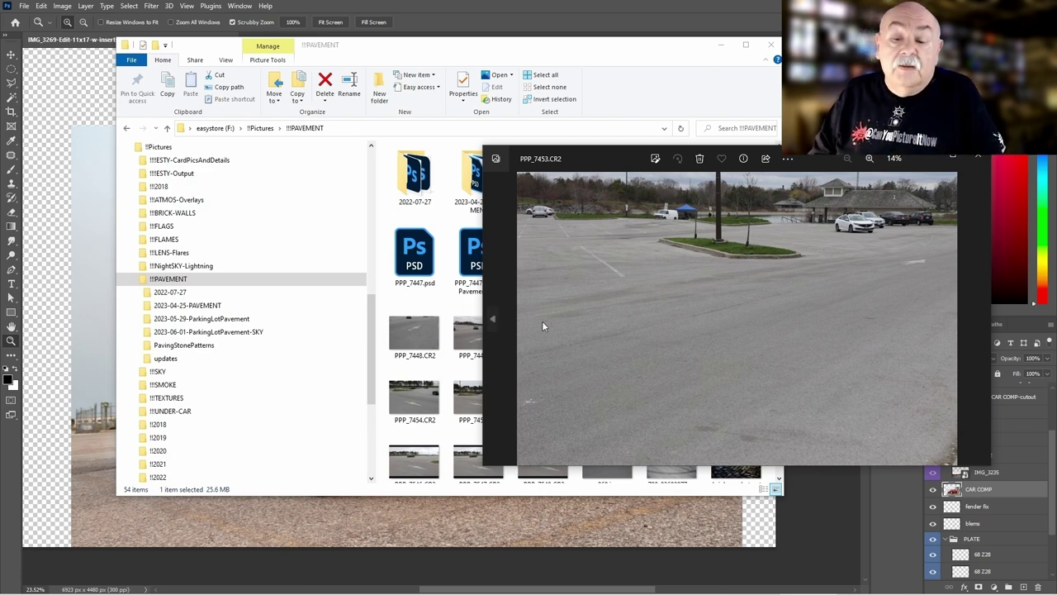
Step: Preview PPP_6191.CR2 onward in 2023-05-29-ParkingLotPavement, then close the viewer and Explorer
{"action": "left_click", "coordinate": [198, 319]}
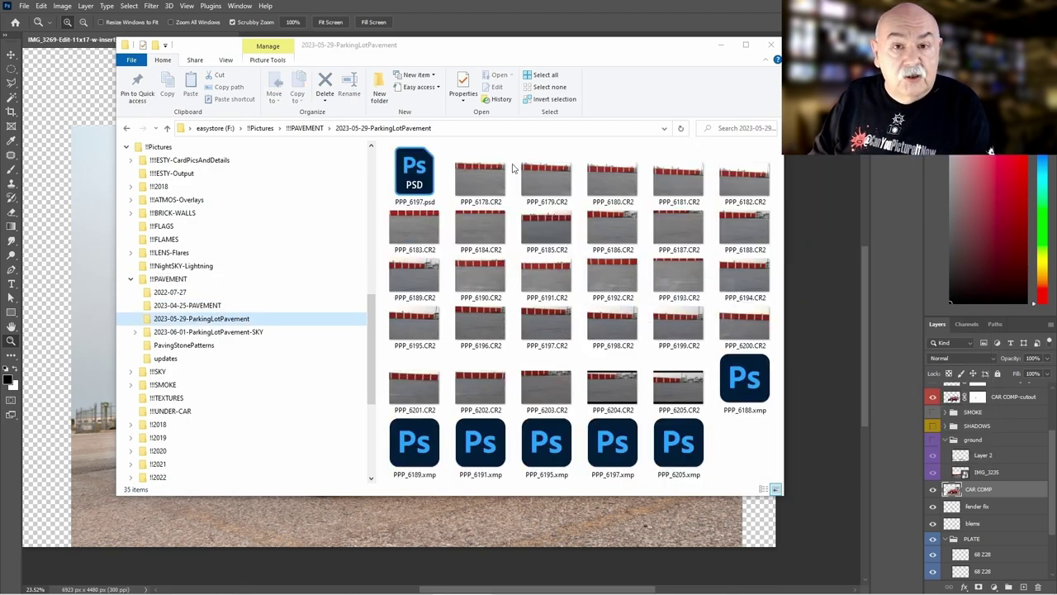
{"action": "left_click", "coordinate": [530, 286]}
{"action": "double_click", "coordinate": [530, 286]}
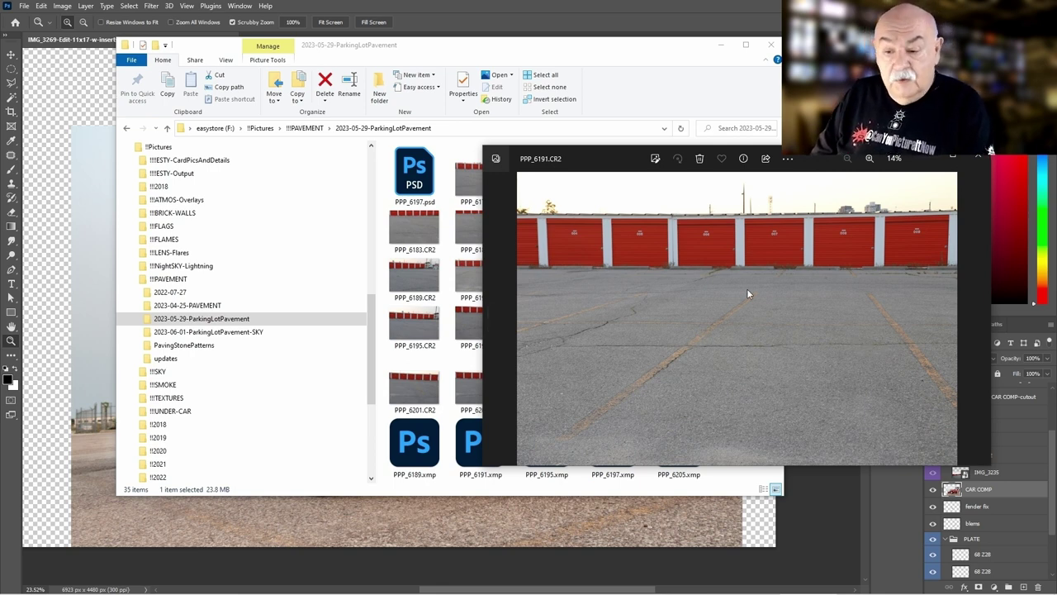
{"action": "left_click", "coordinate": [977, 319]}
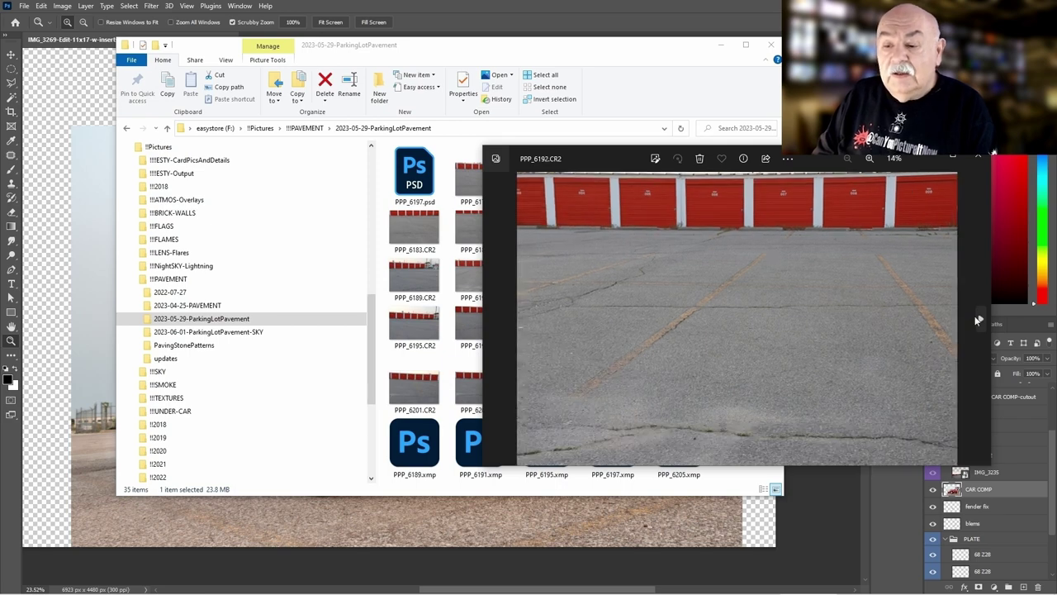
{"action": "left_click", "coordinate": [976, 318]}
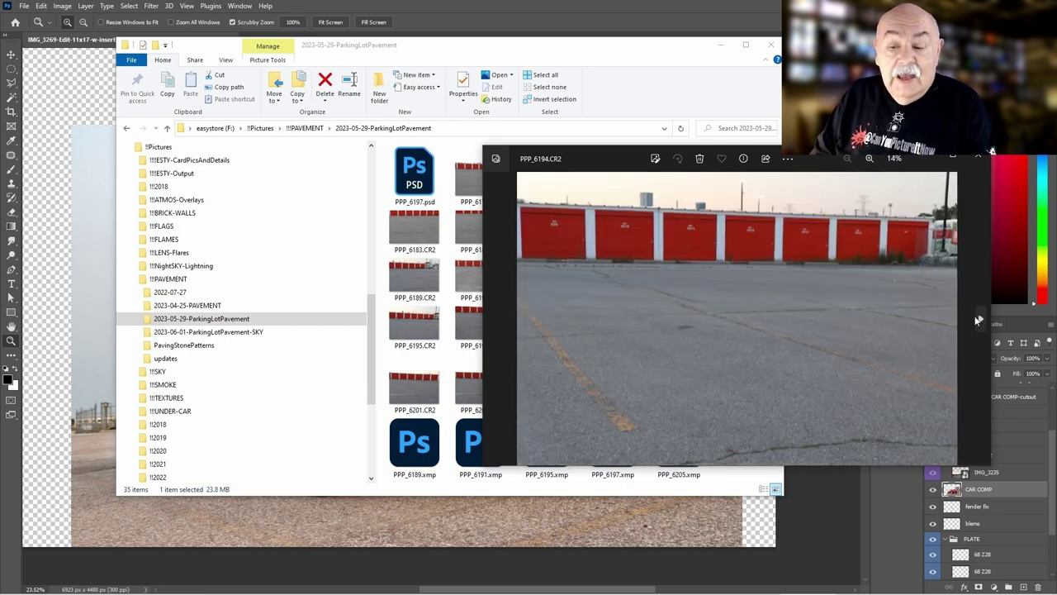
{"action": "left_click", "coordinate": [978, 156]}
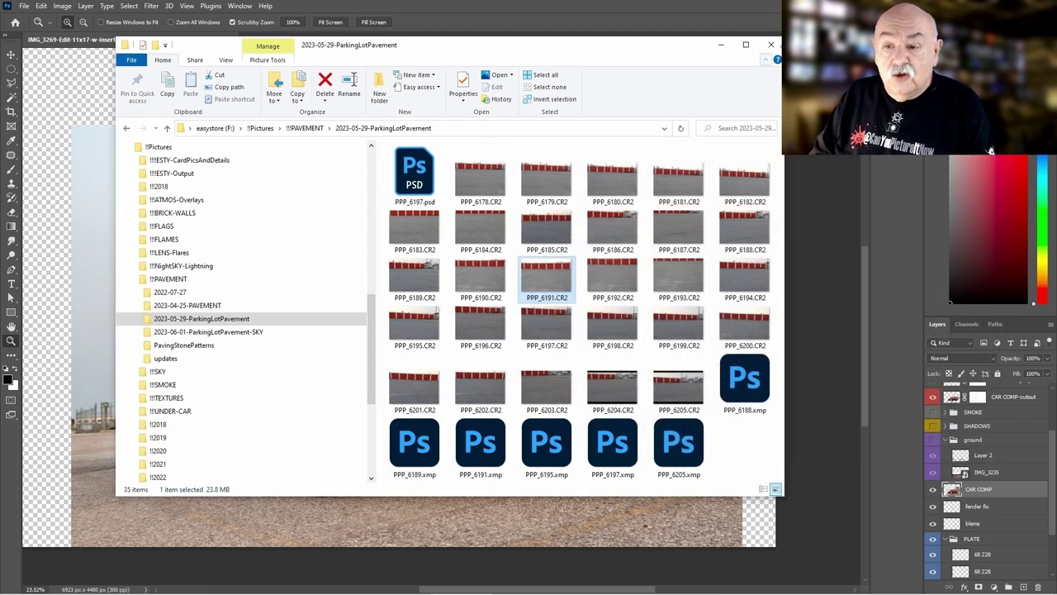
{"action": "left_click", "coordinate": [772, 47]}
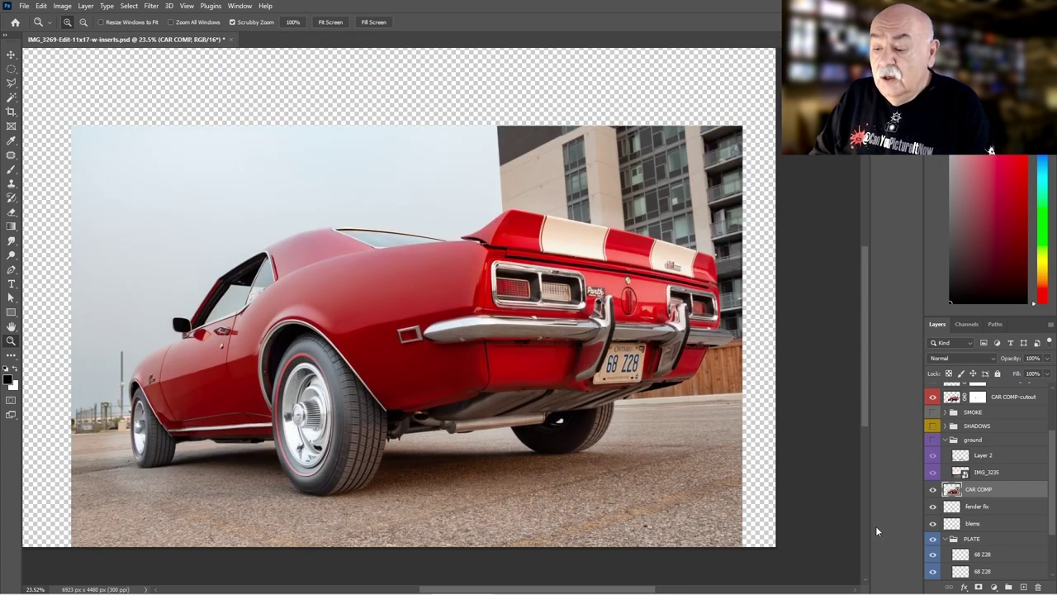
Step: Zoom out and toggle Layer 2 off and on to compare the asphalt with and without cracks
{"action": "scroll", "coordinate": [591, 468], "scroll_direction": "down", "scroll_amount": 2}
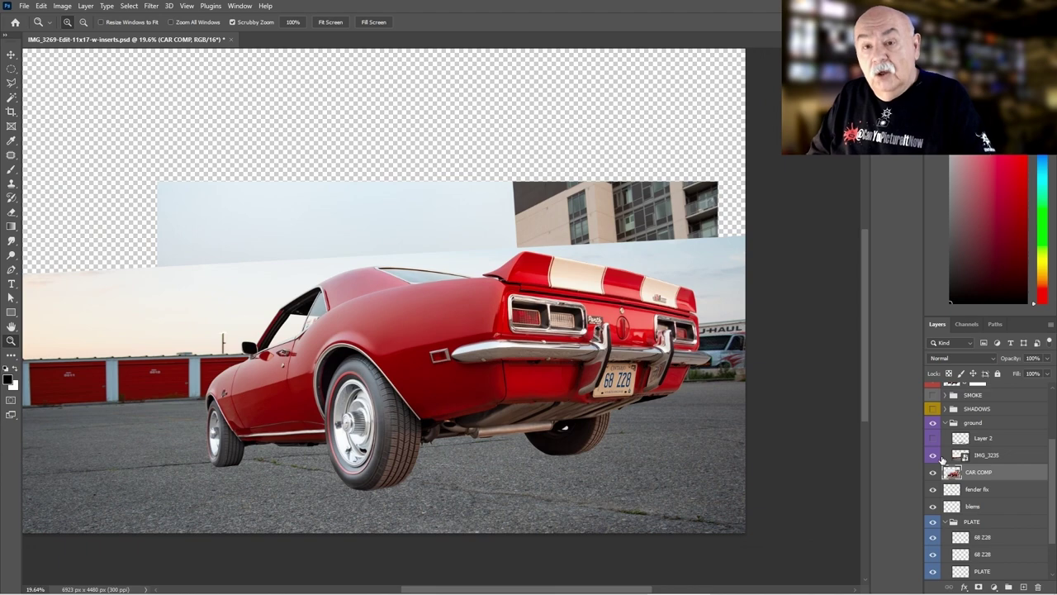
{"action": "scroll", "coordinate": [577, 495], "scroll_direction": "down", "scroll_amount": 1}
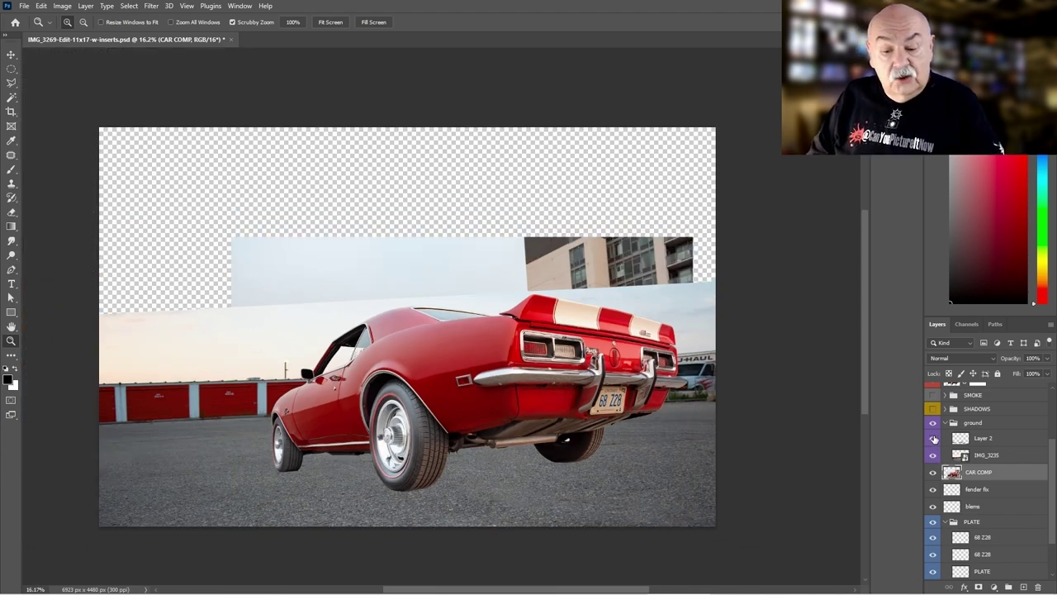
{"action": "scroll", "coordinate": [574, 508], "scroll_direction": "up", "scroll_amount": 2}
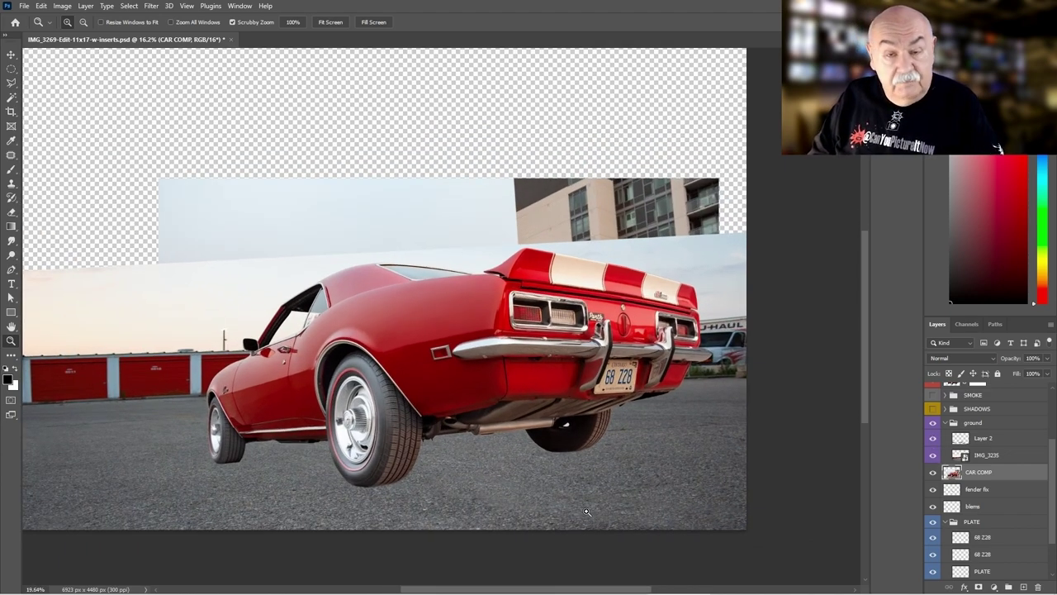
{"action": "scroll", "coordinate": [582, 516], "scroll_direction": "down", "scroll_amount": 1}
{"action": "scroll", "coordinate": [582, 516], "scroll_direction": "up", "scroll_amount": 1}
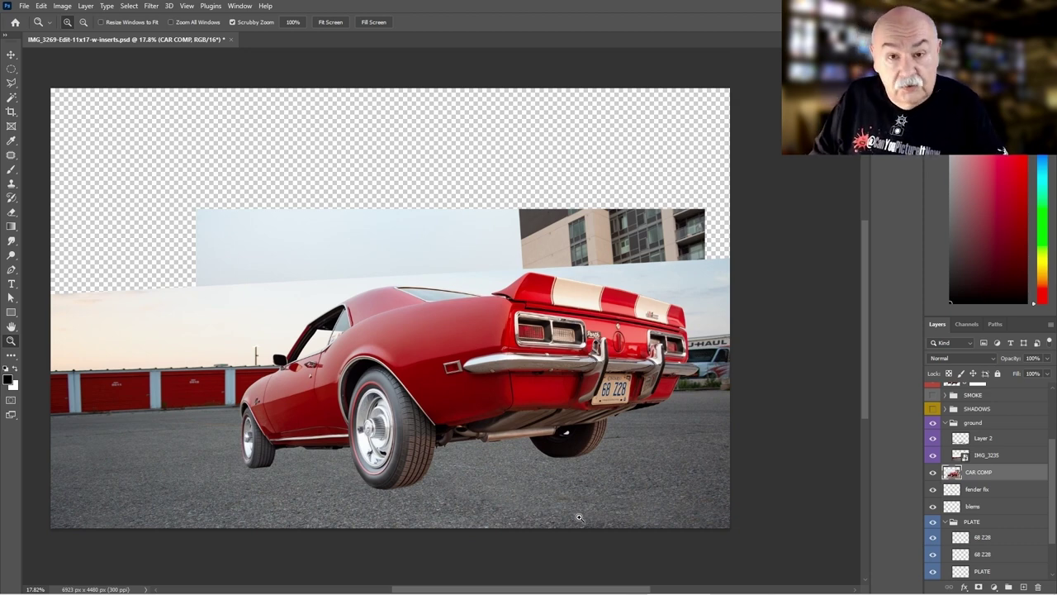
{"action": "left_click", "coordinate": [933, 439]}
{"action": "left_click", "coordinate": [933, 438]}
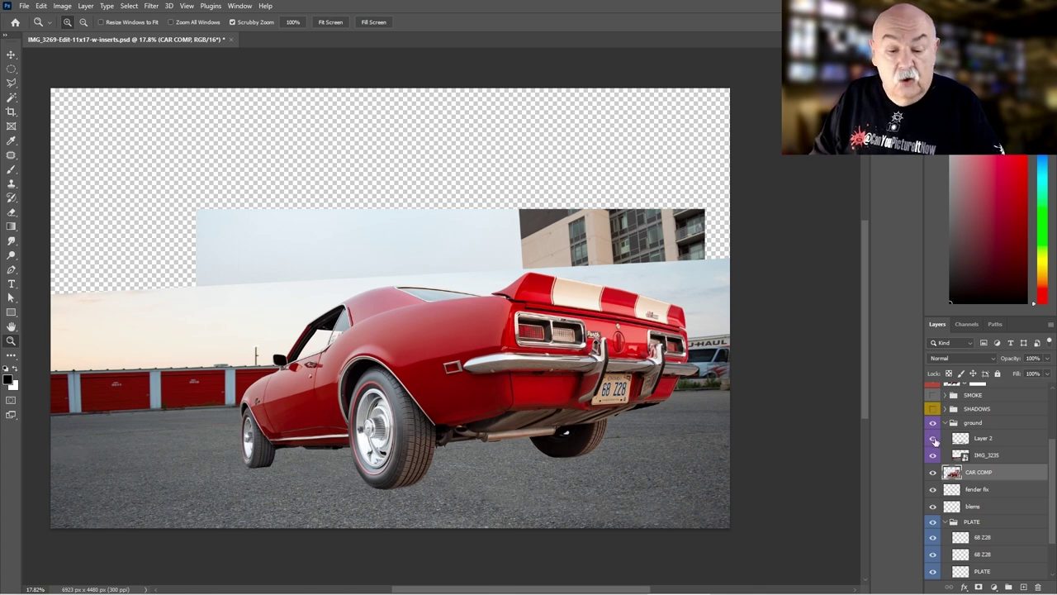
{"action": "left_click", "coordinate": [934, 440]}
{"action": "left_click", "coordinate": [934, 440]}
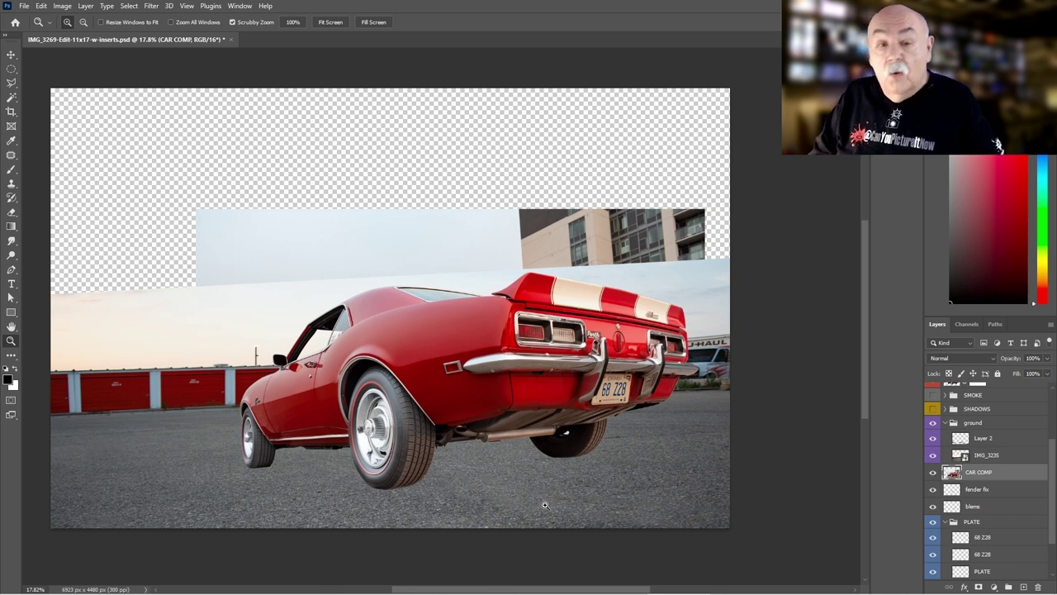
Step: Collapse the ground group, then expand the SHADOWS group and make it visible
{"action": "left_click", "coordinate": [945, 423]}
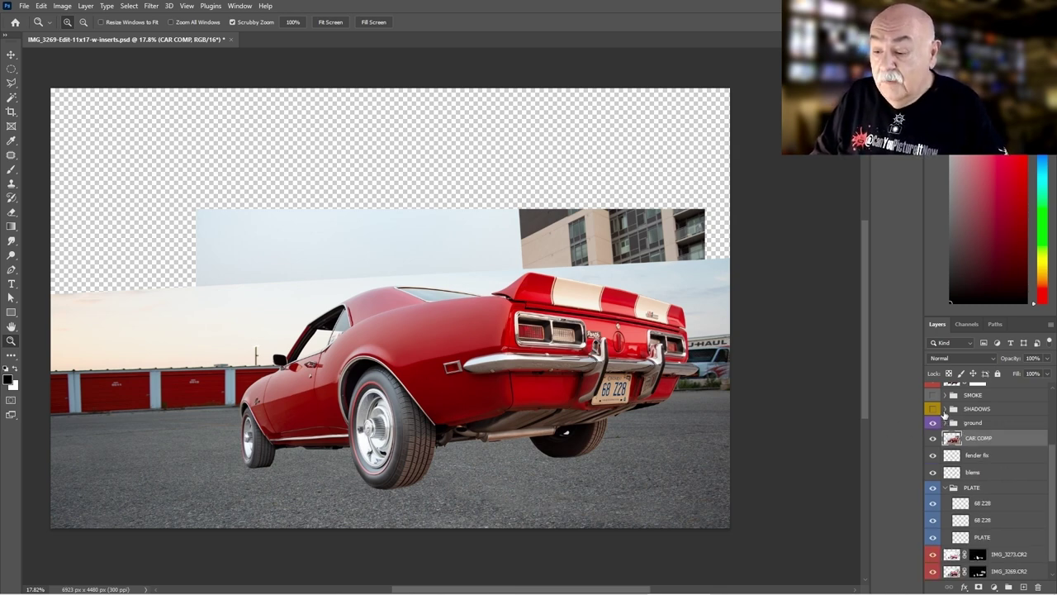
{"action": "left_click", "coordinate": [945, 409]}
{"action": "left_click", "coordinate": [932, 408]}
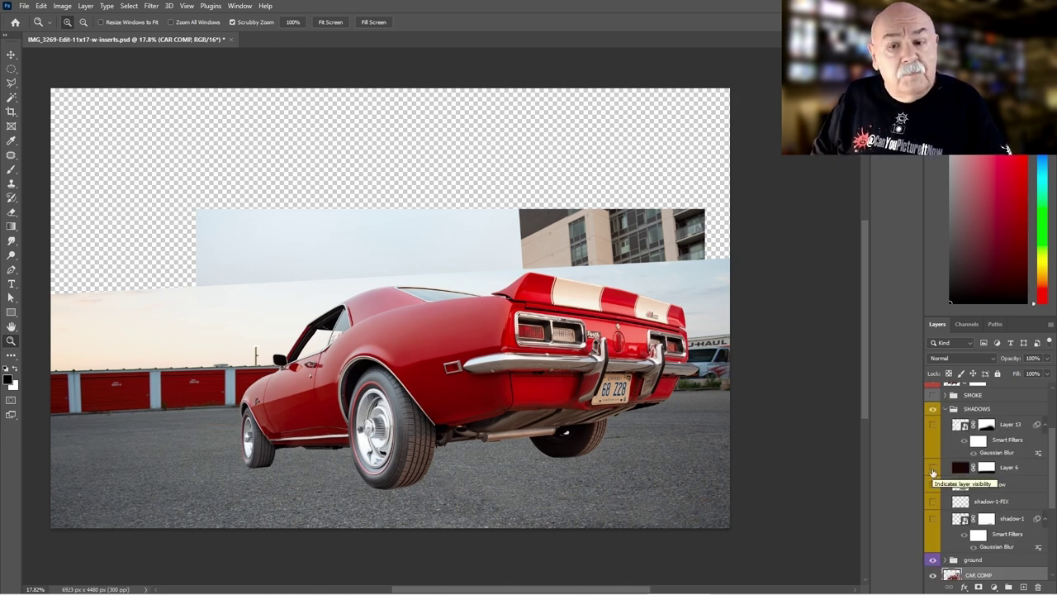
Step: Show Layer 6's dark red backdrop and inspect its mask by viewing and toggling it
{"action": "left_click", "coordinate": [933, 469]}
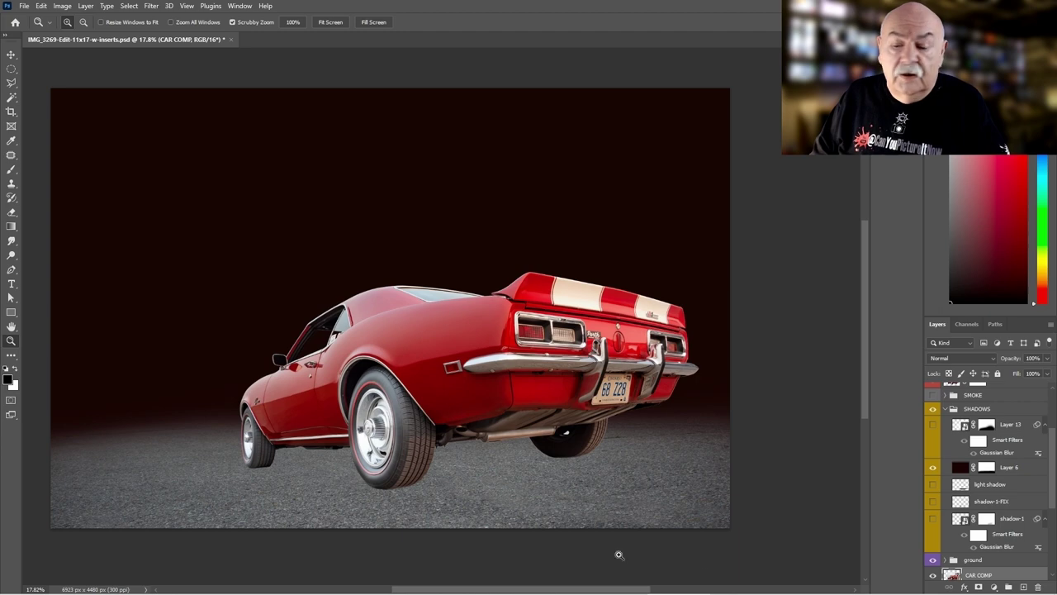
{"action": "left_click", "coordinate": [962, 469]}
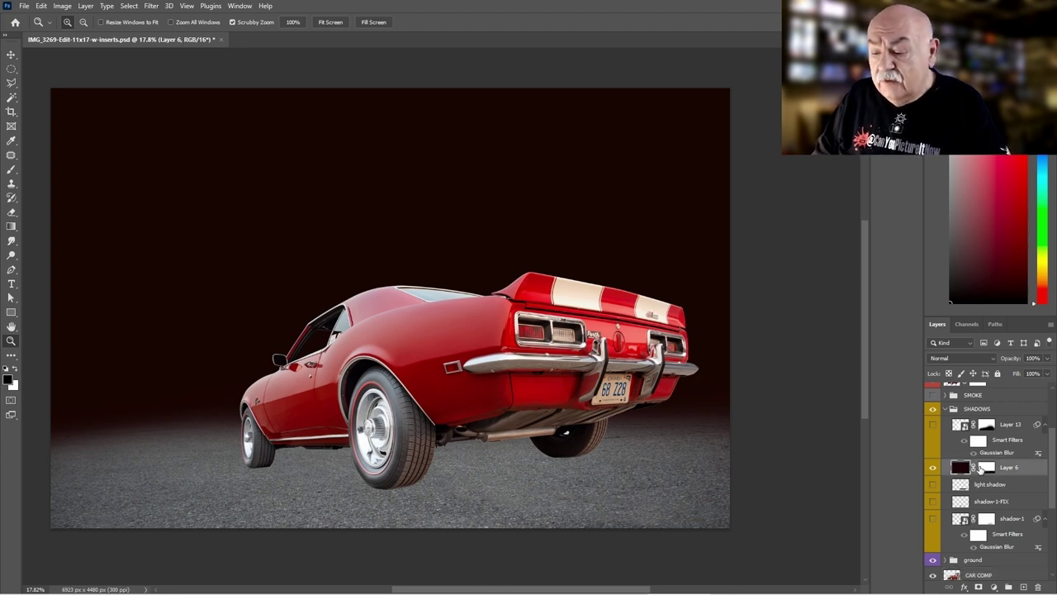
{"action": "left_click", "coordinate": [987, 468]}
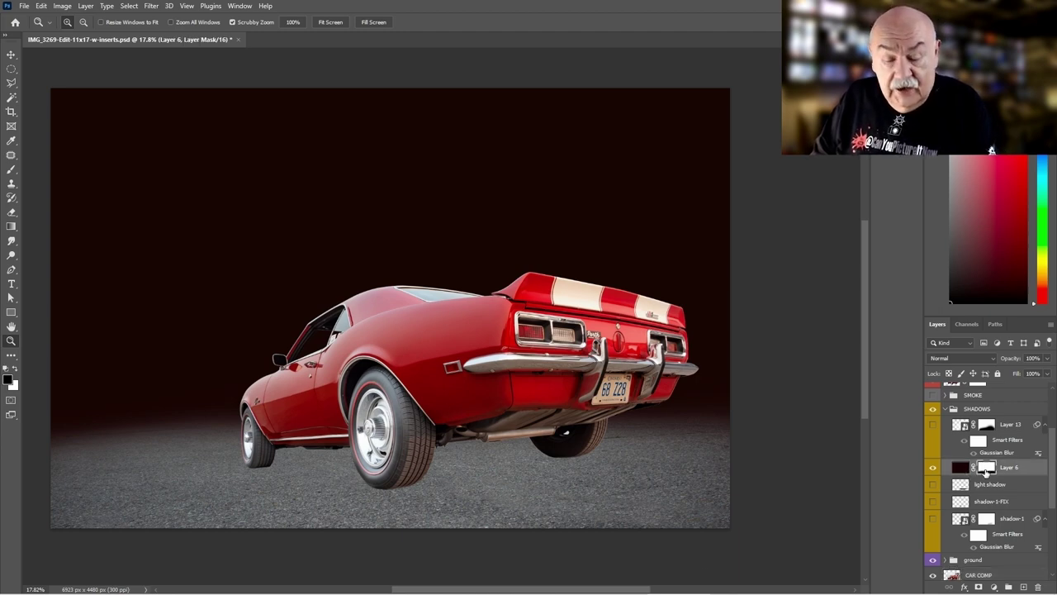
{"action": "left_click", "coordinate": [988, 468], "text": "alt"}
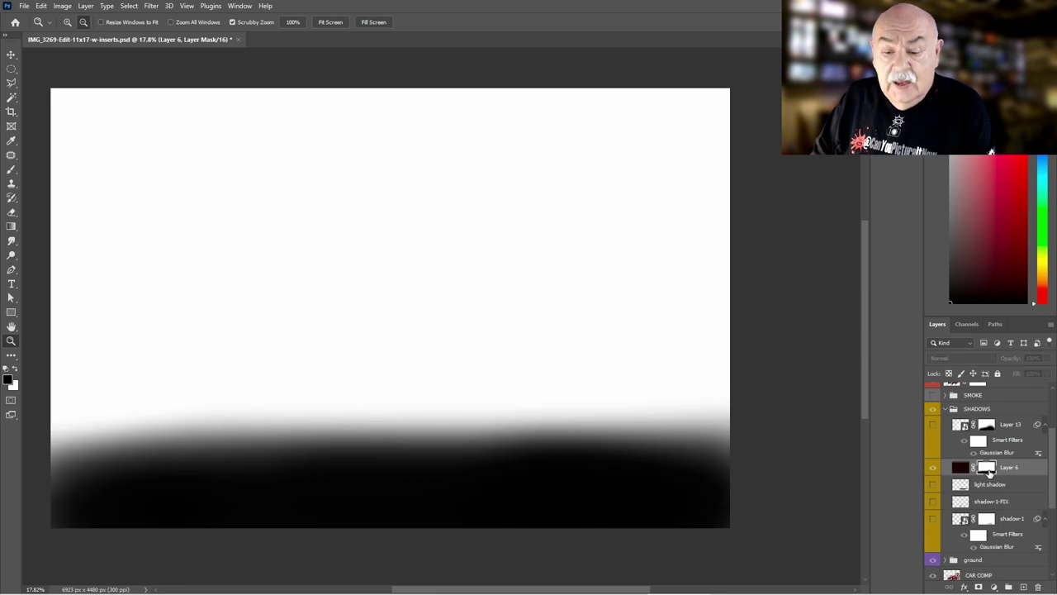
{"action": "left_click", "coordinate": [988, 468], "text": "alt"}
{"action": "left_click", "coordinate": [987, 468], "text": "shift"}
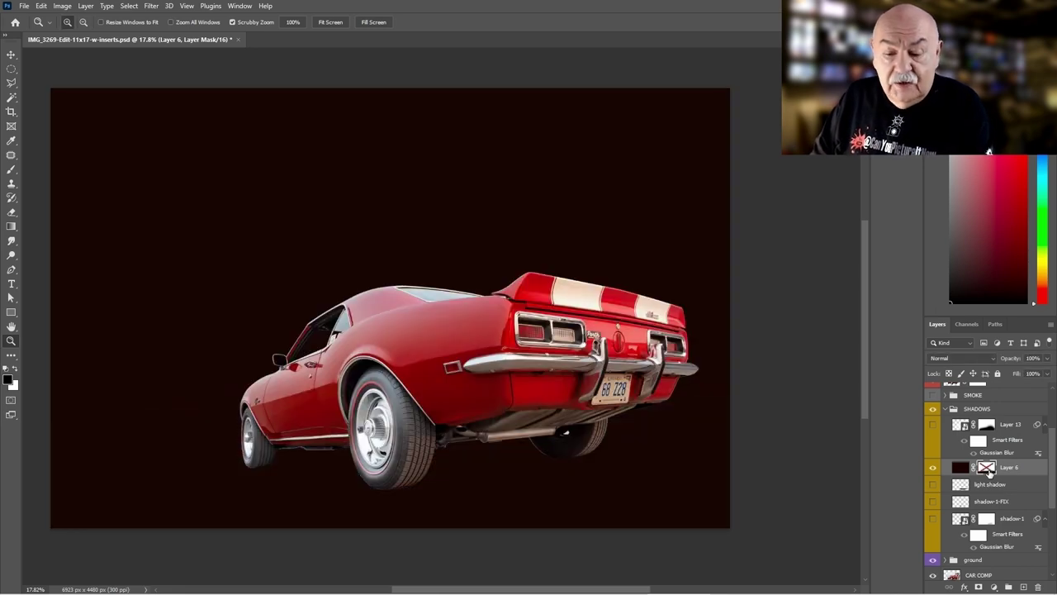
{"action": "left_click", "coordinate": [988, 468], "text": "shift"}
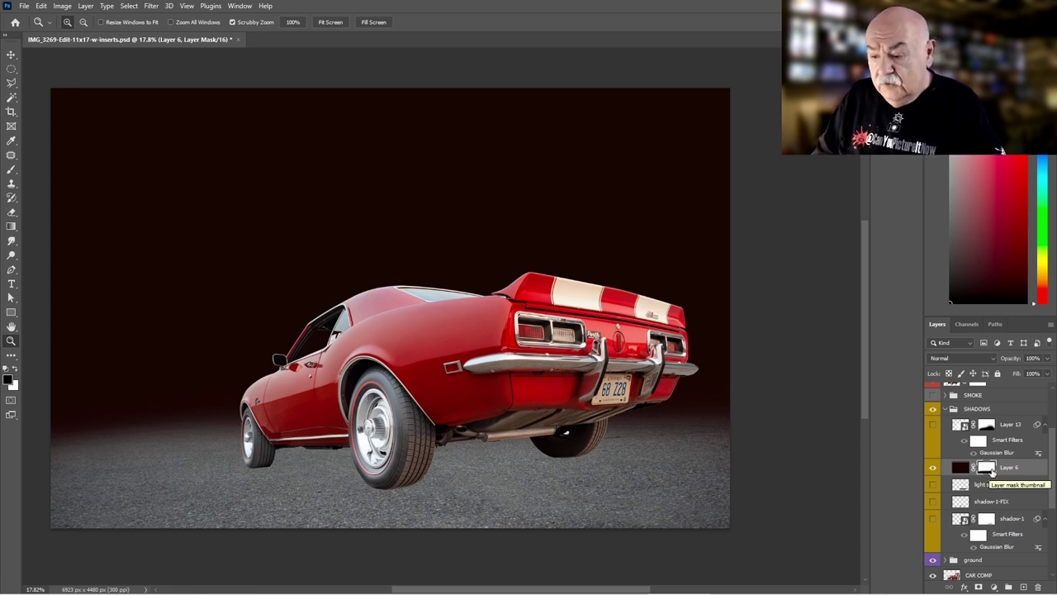
Step: Turn on shadow-1, shadow-1-FIX and light shadow to darken the car's shadow, then select Layer 13
{"action": "left_click", "coordinate": [933, 518]}
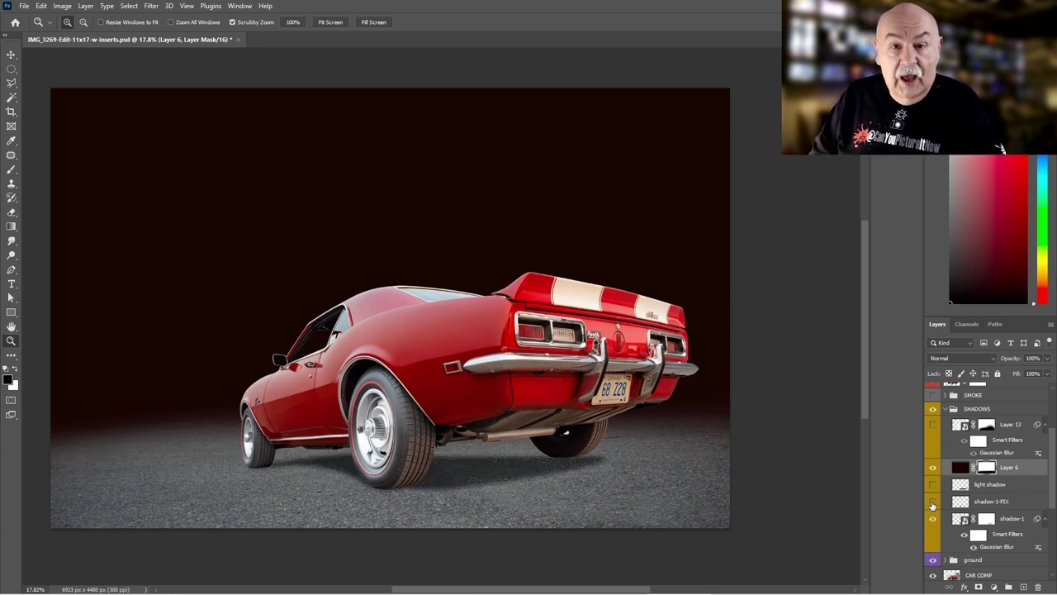
{"action": "left_click", "coordinate": [933, 502]}
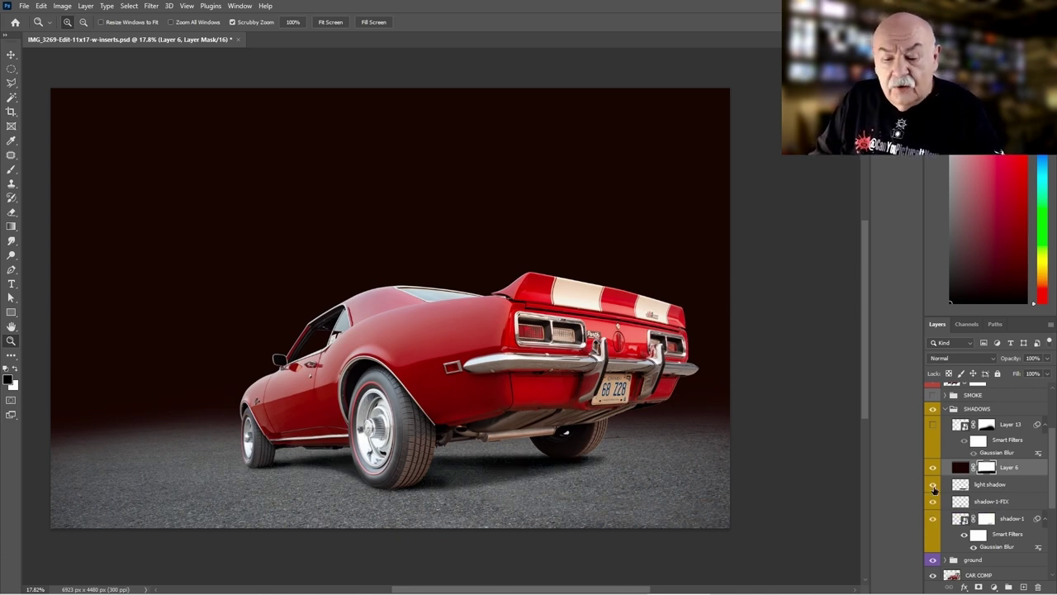
{"action": "left_click", "coordinate": [933, 486]}
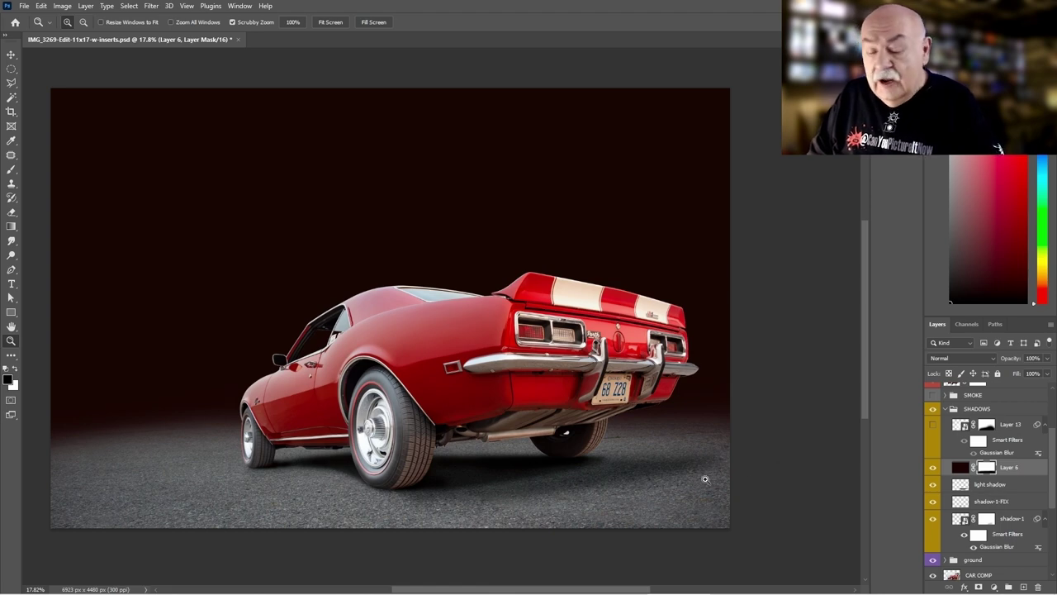
{"action": "scroll", "coordinate": [608, 481], "scroll_direction": "down", "scroll_amount": 3}
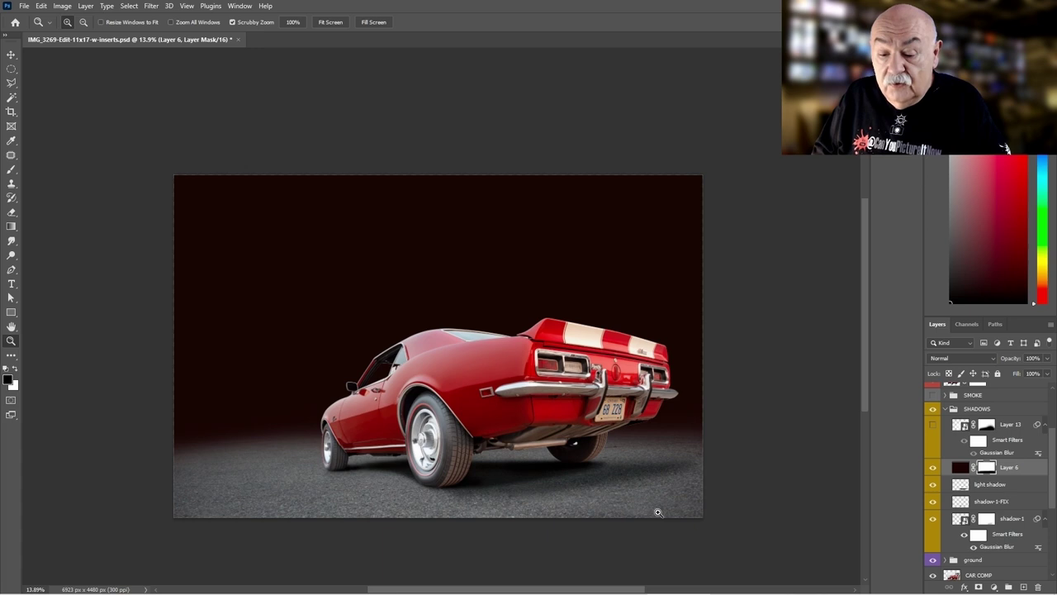
{"action": "left_click", "coordinate": [934, 425]}
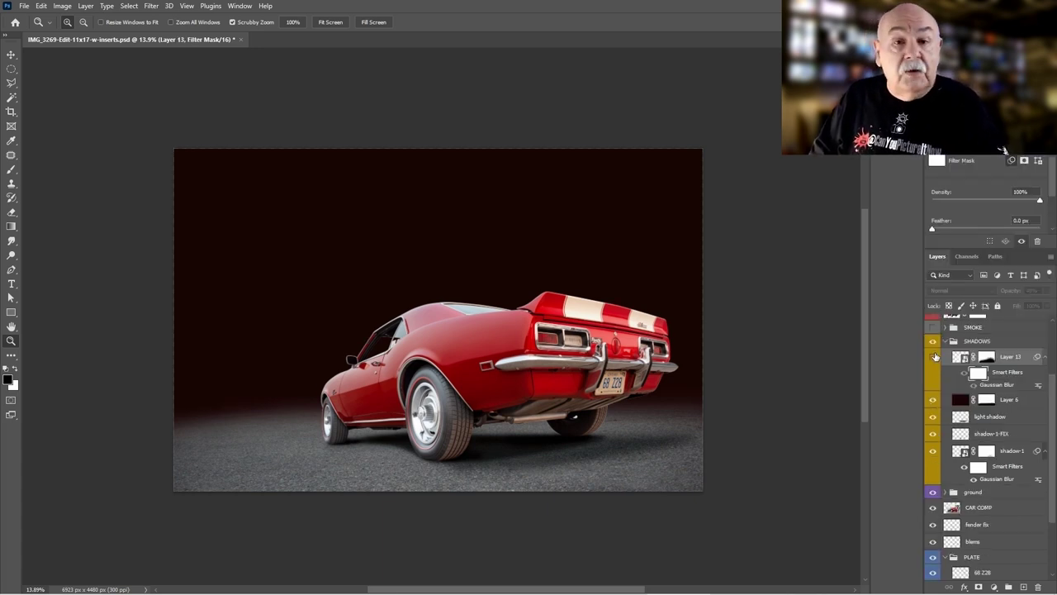
Step: Show Layer 13's glow behind the car and set its opacity to 40%
{"action": "left_click", "coordinate": [934, 357]}
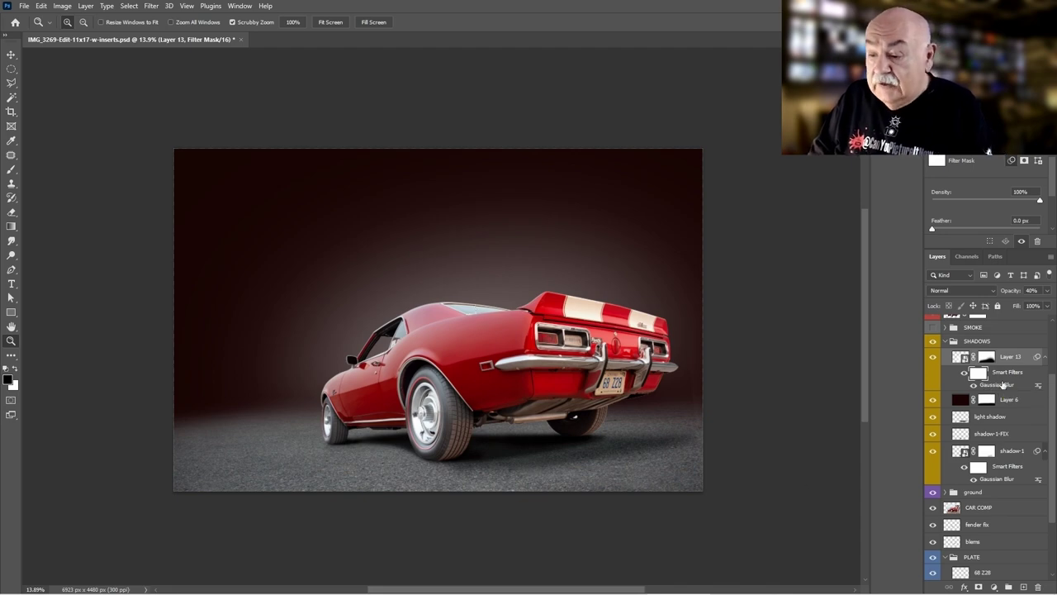
{"action": "left_click", "coordinate": [1046, 291]}
{"action": "left_click_drag", "start_coordinate": [1020, 307], "coordinate": [1040, 308]}
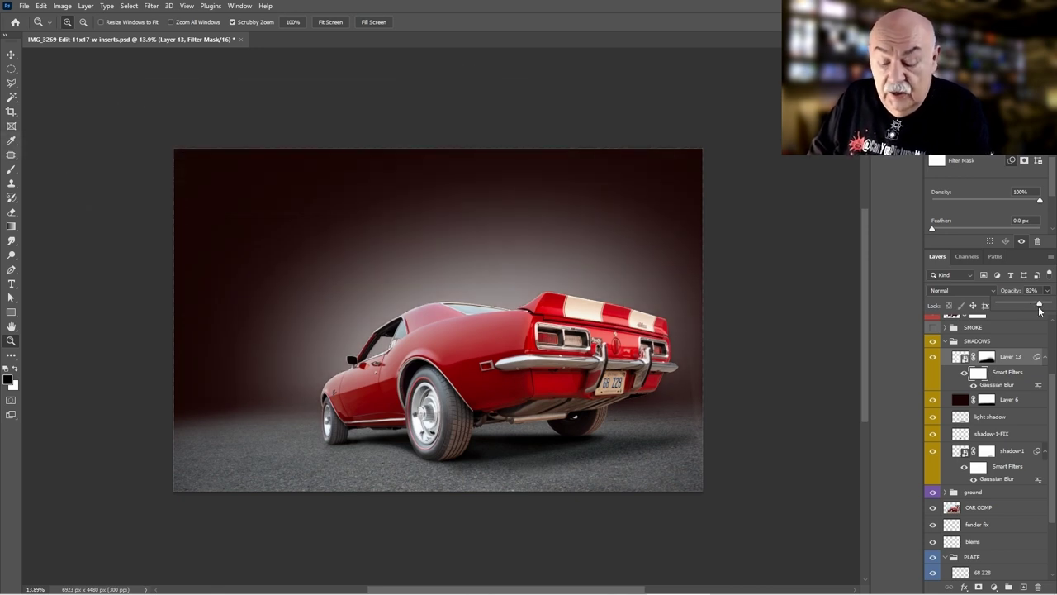
{"action": "left_click_drag", "start_coordinate": [1040, 310], "coordinate": [1019, 309]}
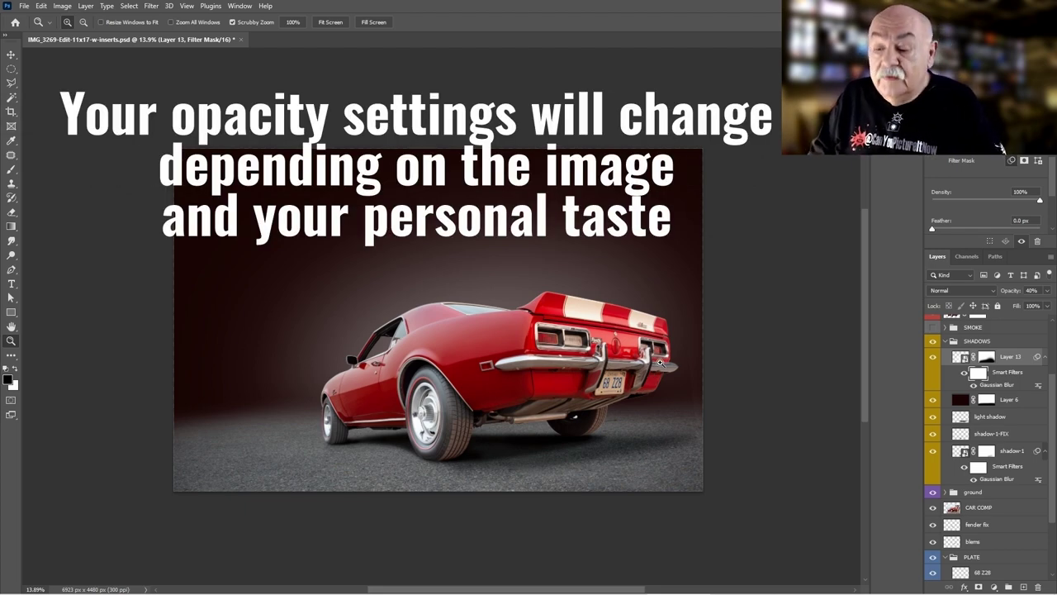
{"action": "scroll", "coordinate": [982, 357], "scroll_direction": "up", "scroll_amount": 1}
Step: Collapse SHADOWS, turn on and select the SMOKE group, then switch to the ATMOS 1 Overlays folder
{"action": "scroll", "coordinate": [985, 360], "scroll_direction": "up", "scroll_amount": 1}
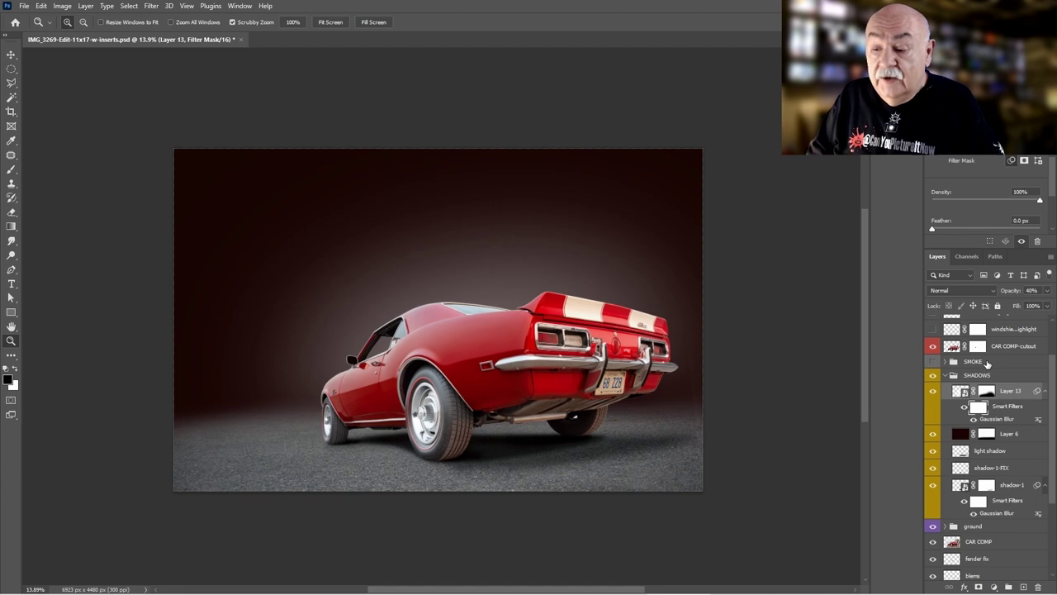
{"action": "left_click", "coordinate": [947, 375]}
{"action": "left_click", "coordinate": [933, 417]}
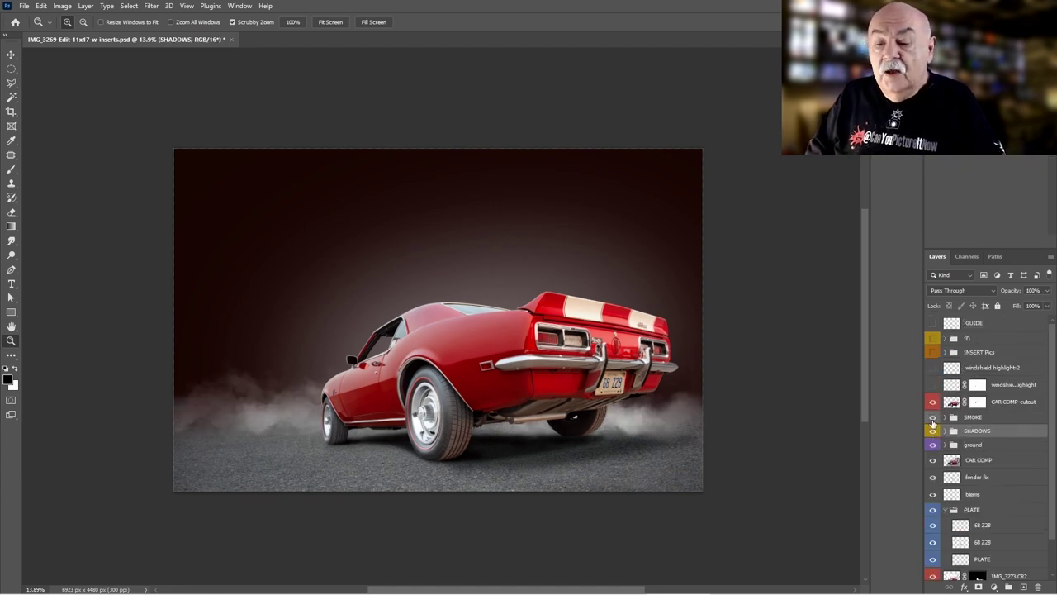
{"action": "left_click", "coordinate": [943, 418]}
{"action": "scroll", "coordinate": [740, 375], "scroll_direction": "up", "scroll_amount": 1}
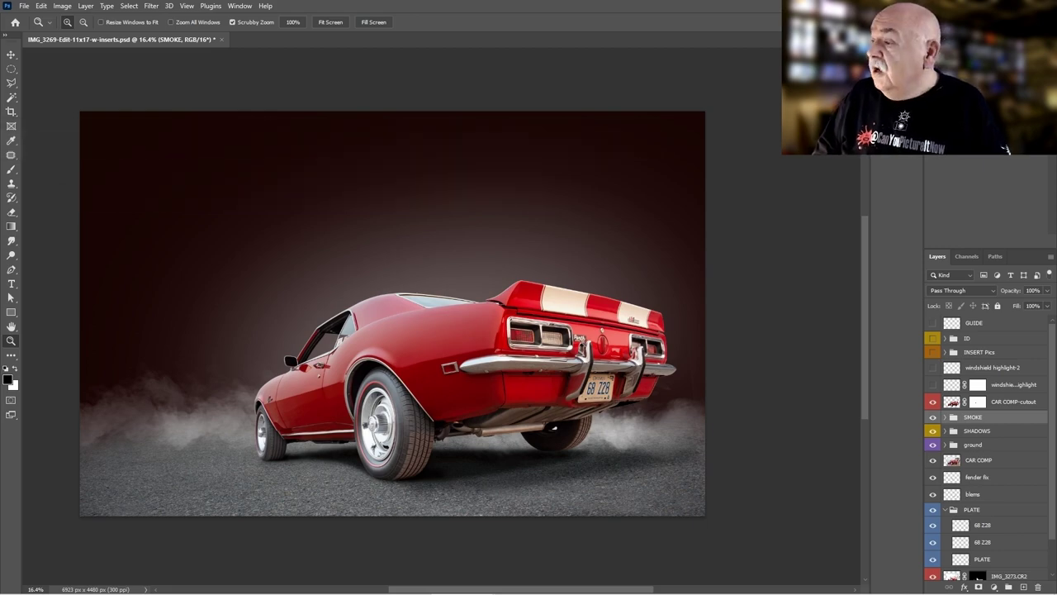
{"action": "key", "text": "alt+Tab"}
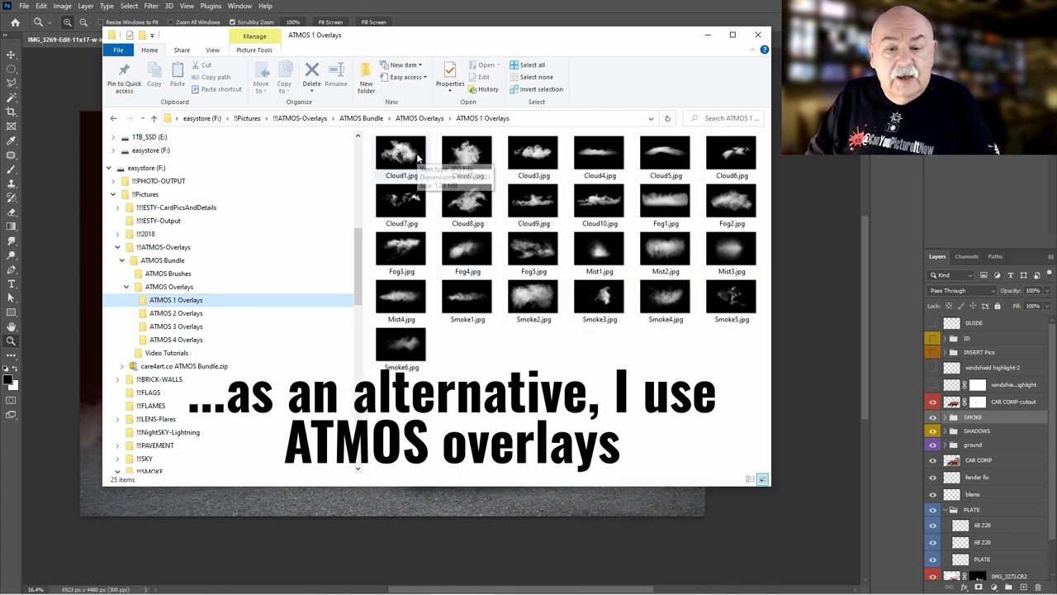
Step: Browse the ATMOS 2, 3 and 4 Overlays folders, then drag File Explorer aside
{"action": "left_click", "coordinate": [206, 313]}
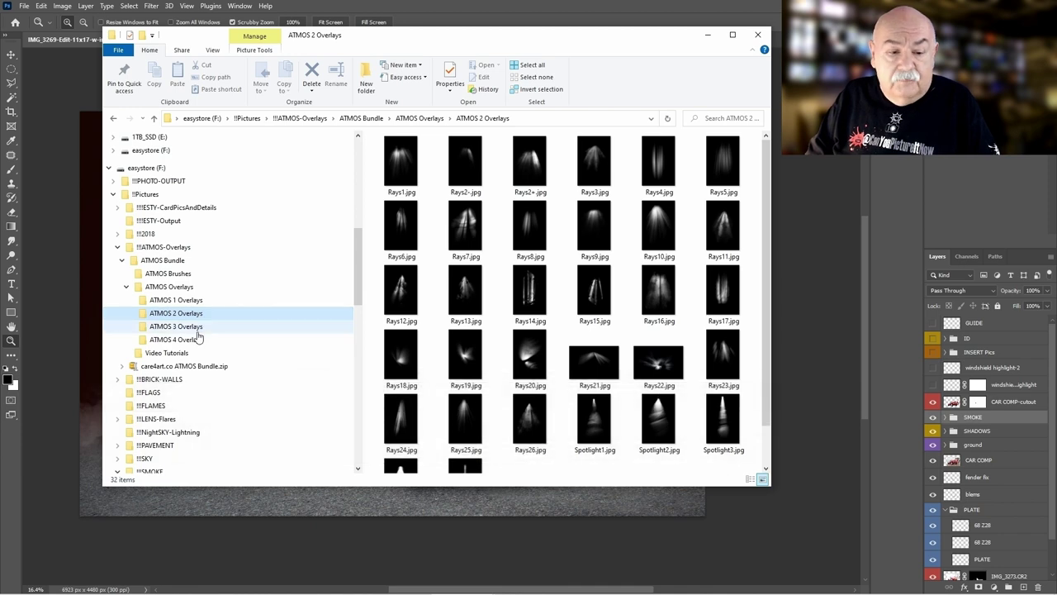
{"action": "left_click", "coordinate": [198, 330]}
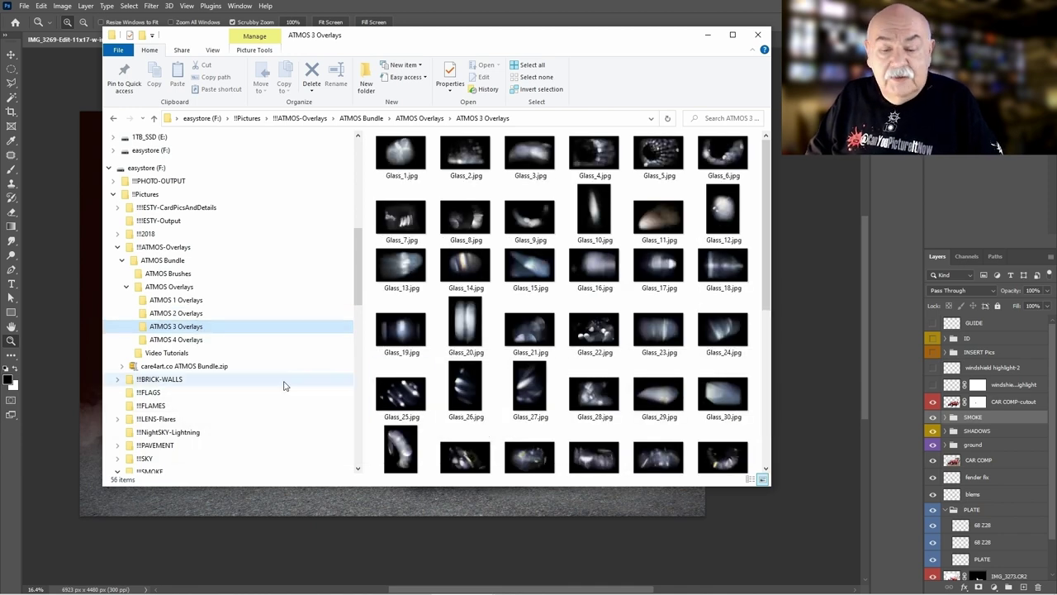
{"action": "left_click", "coordinate": [182, 340]}
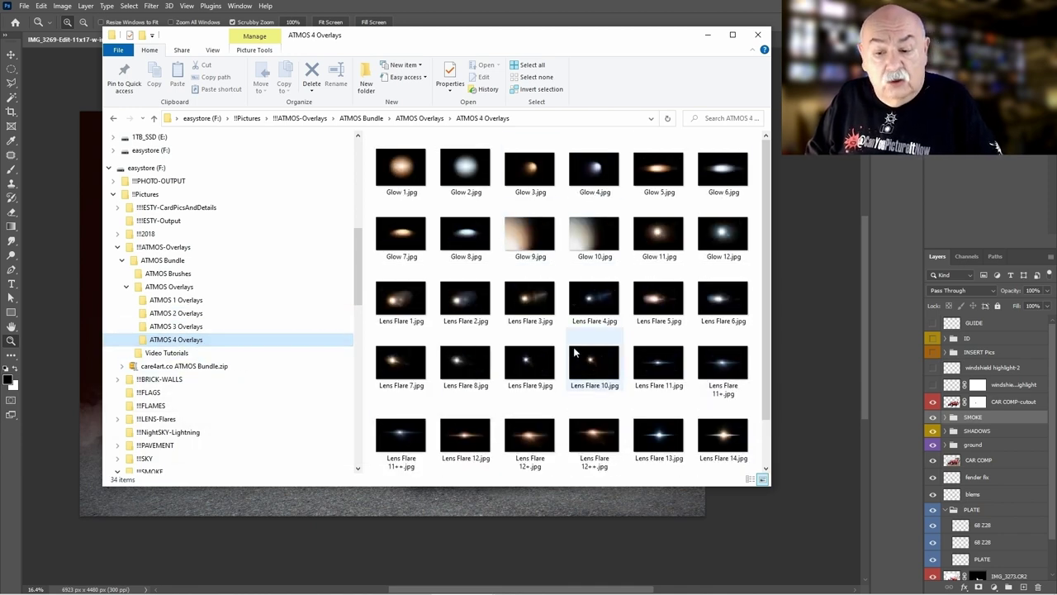
{"action": "left_click_drag", "start_coordinate": [644, 43], "coordinate": [1056, 157]}
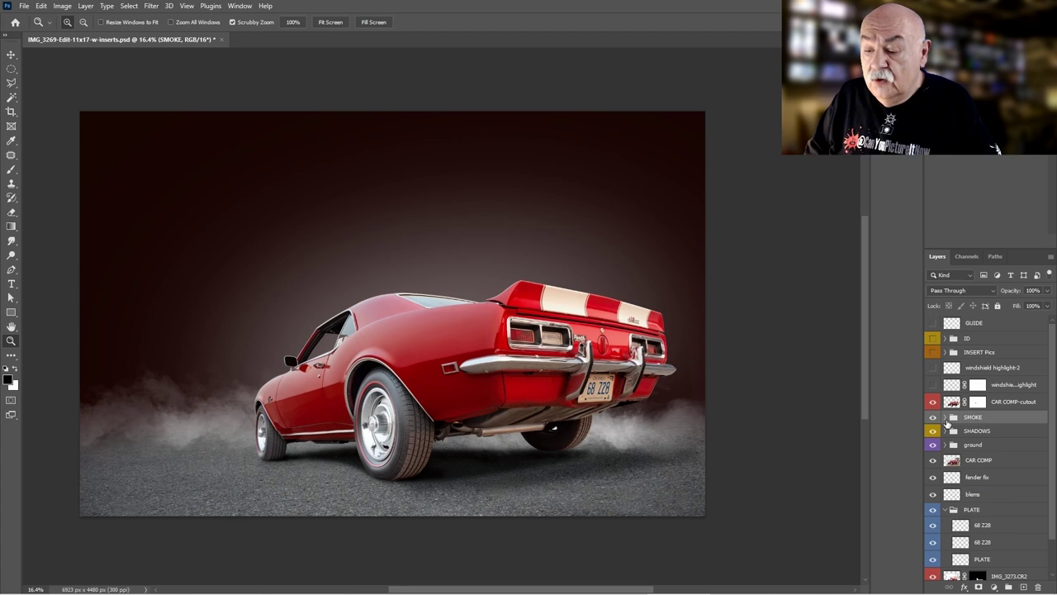
Step: Expand SMOKE, hide all four smoke layers, then turn Smoke1, Smoke6 and the others back on one by one
{"action": "left_click", "coordinate": [945, 417]}
{"action": "left_click_drag", "start_coordinate": [933, 433], "coordinate": [933, 467]}
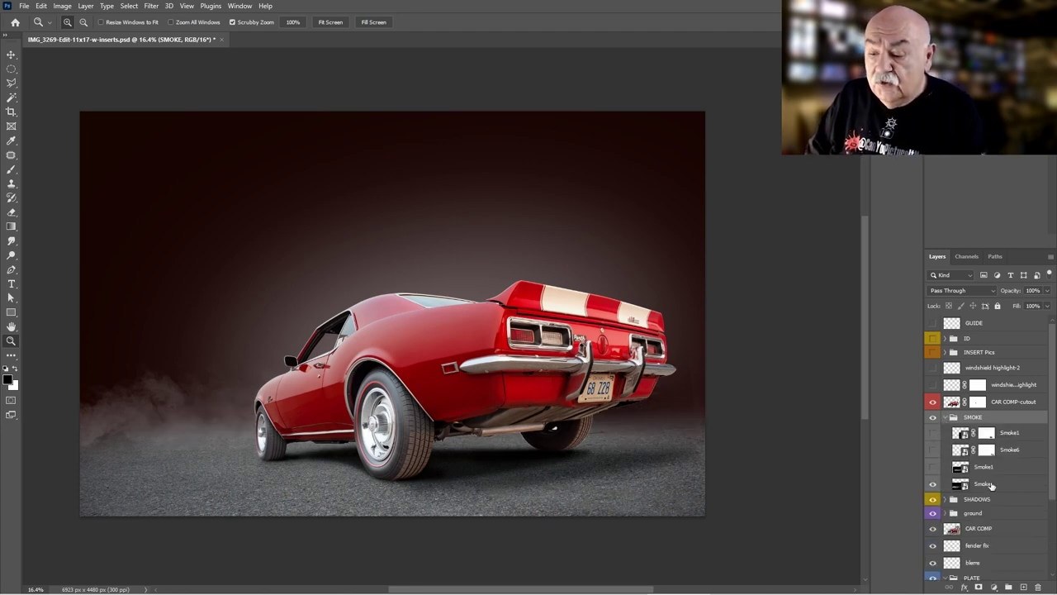
{"action": "left_click", "coordinate": [933, 485]}
{"action": "left_click", "coordinate": [932, 485]}
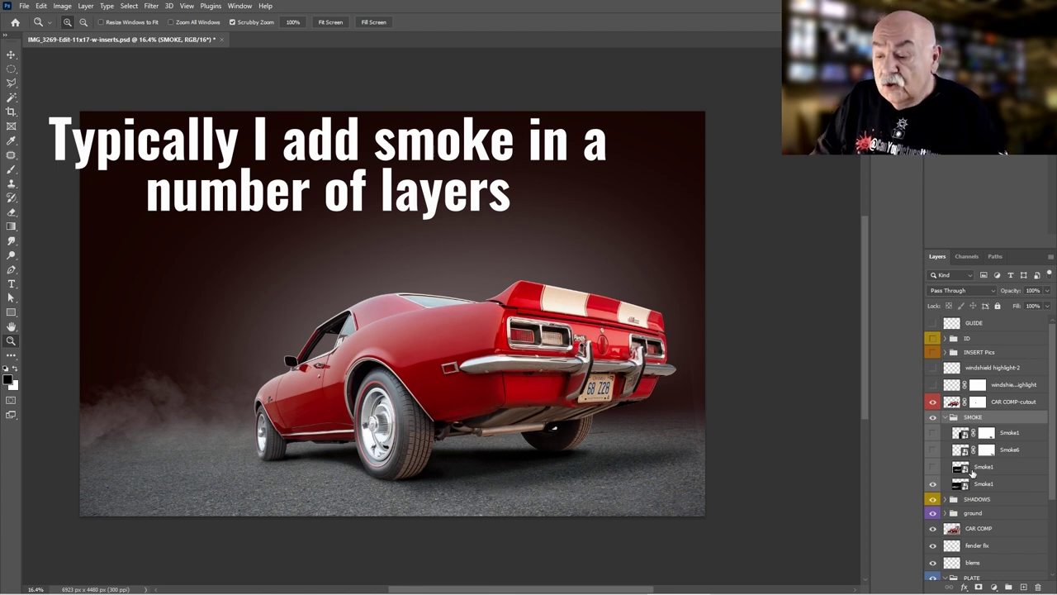
{"action": "left_click", "coordinate": [933, 468]}
{"action": "left_click", "coordinate": [933, 472]}
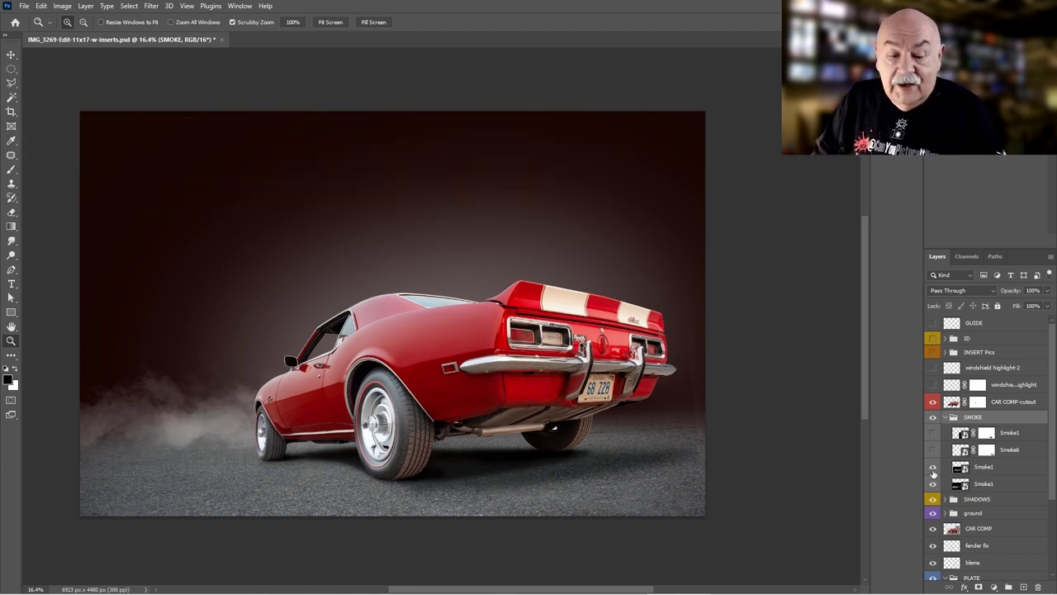
{"action": "left_click", "coordinate": [933, 450]}
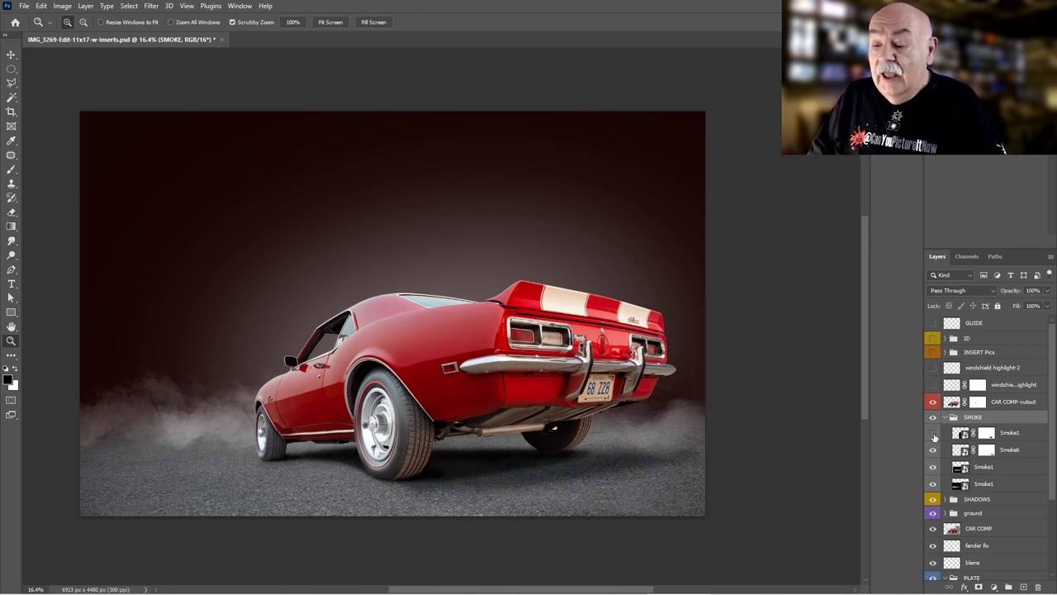
{"action": "left_click", "coordinate": [933, 433]}
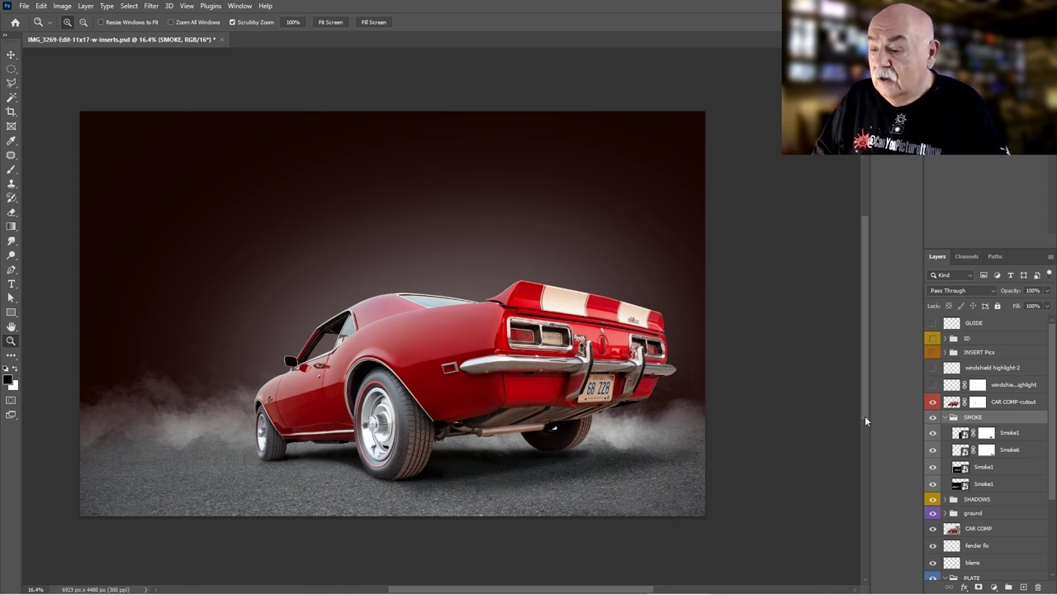
{"action": "left_click_drag", "start_coordinate": [338, 341], "coordinate": [463, 283]}
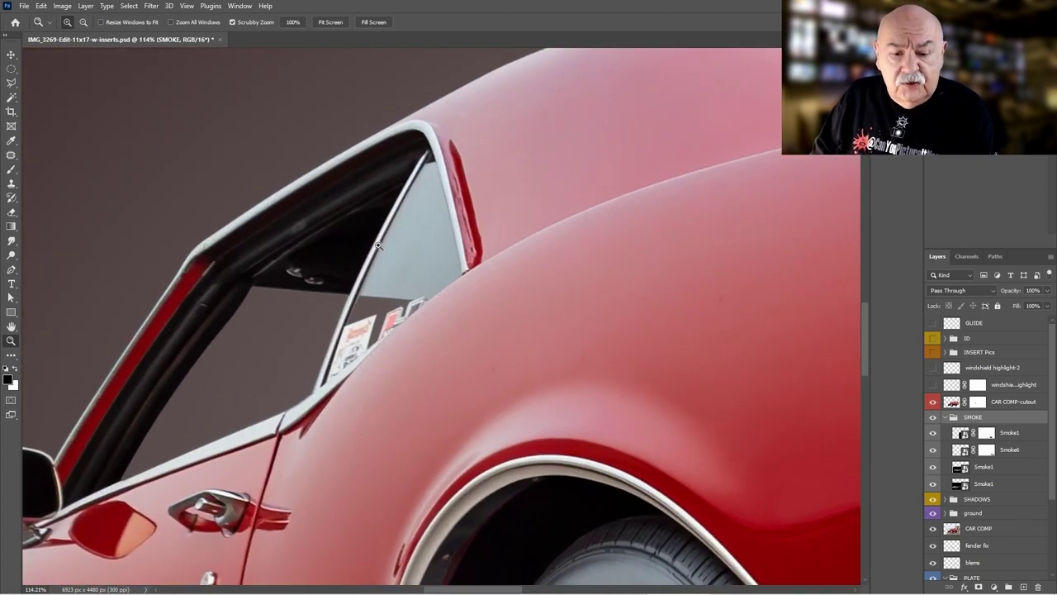
Step: Target the CAR COMP-cutout mask and load the saved windshield cutout selection onto it
{"action": "key", "text": "alt+bracketright"}
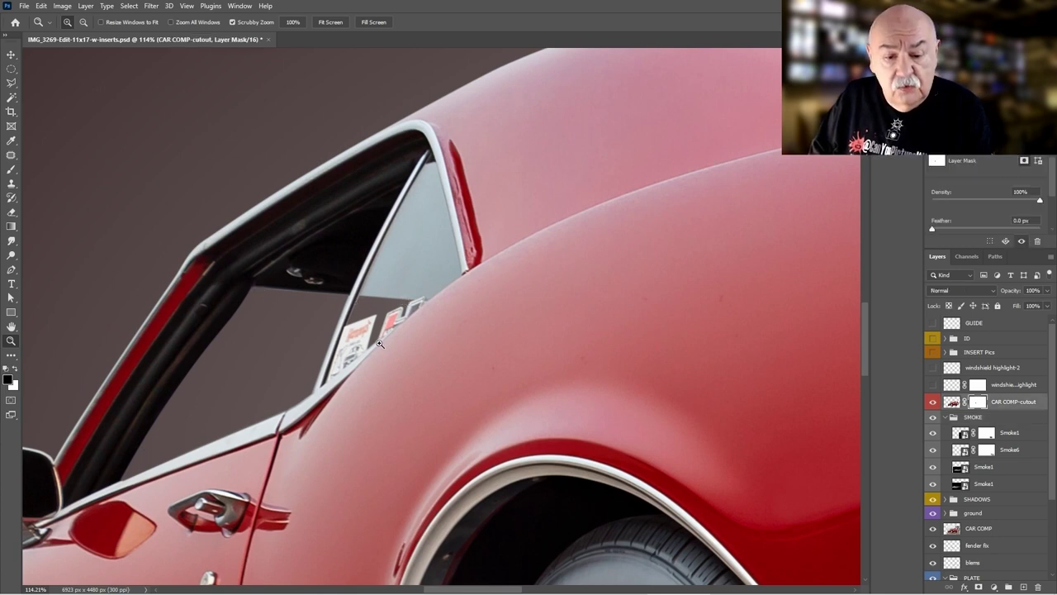
{"action": "left_click", "coordinate": [129, 7]}
{"action": "left_click", "coordinate": [132, 248]}
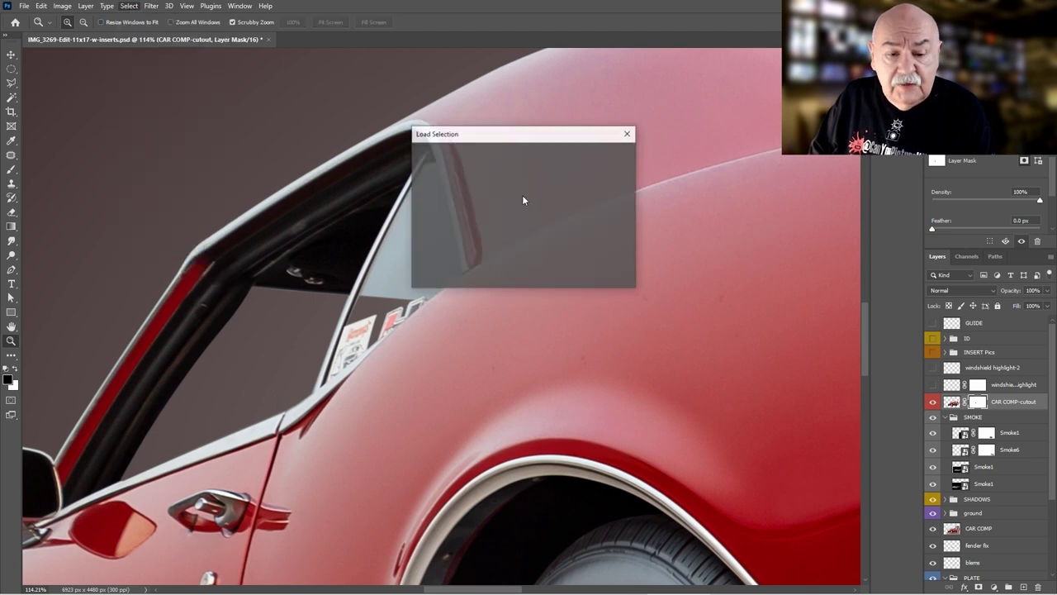
{"action": "left_click", "coordinate": [504, 186]}
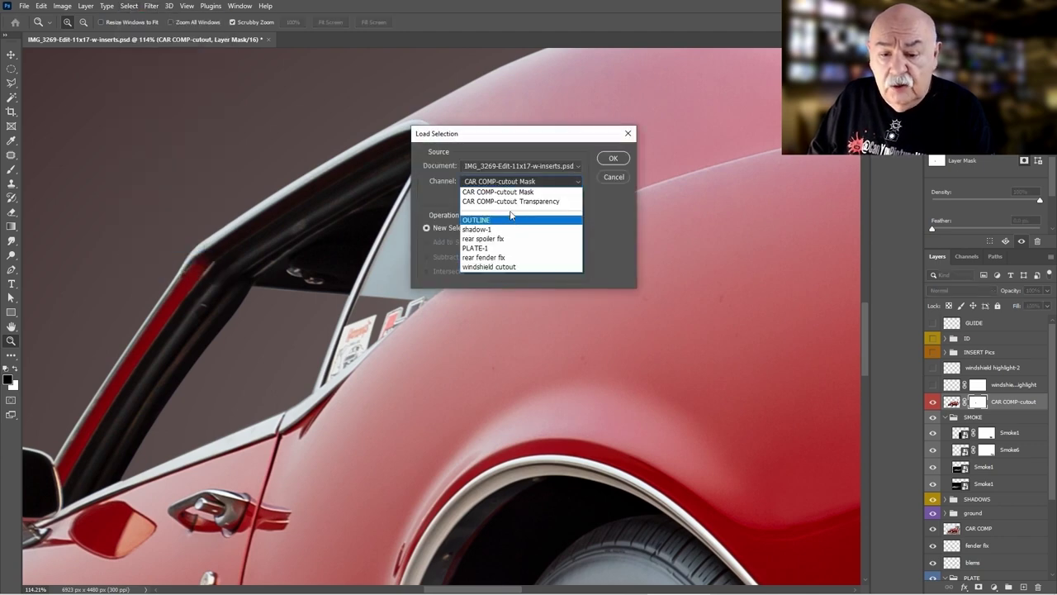
{"action": "left_click", "coordinate": [482, 267]}
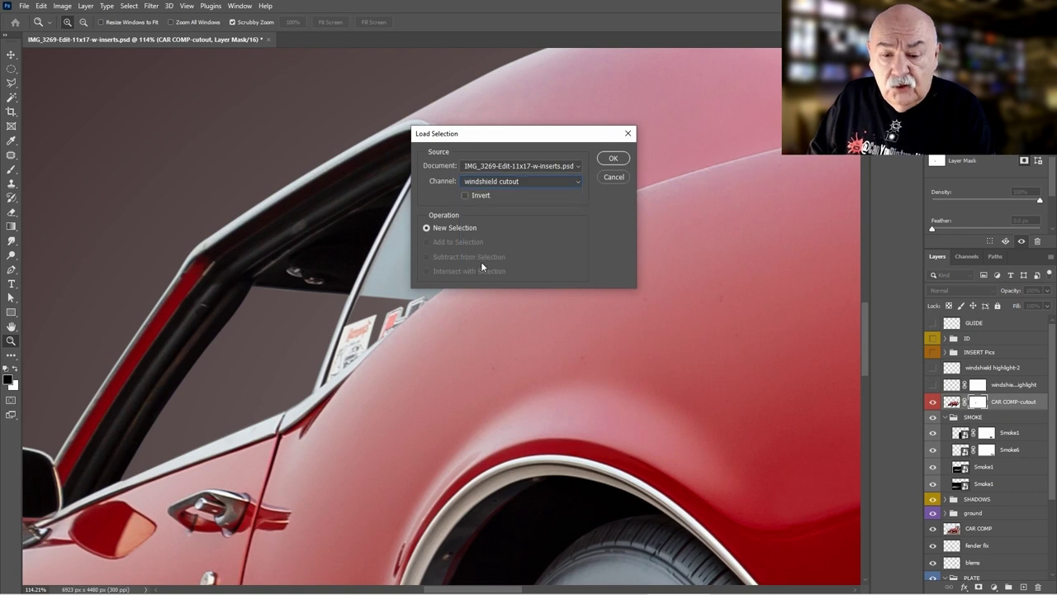
{"action": "left_click", "coordinate": [612, 158]}
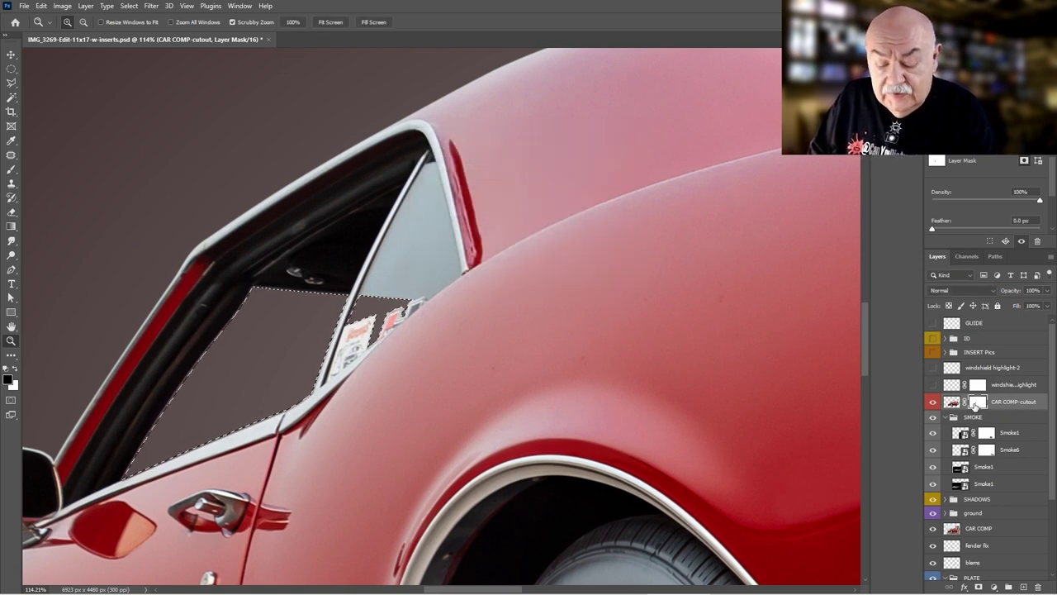
Step: Inspect the mask, deselect, and enable the CAR COMP-cutout mask so backdrop shows through the glass
{"action": "left_click", "coordinate": [976, 405], "text": "alt"}
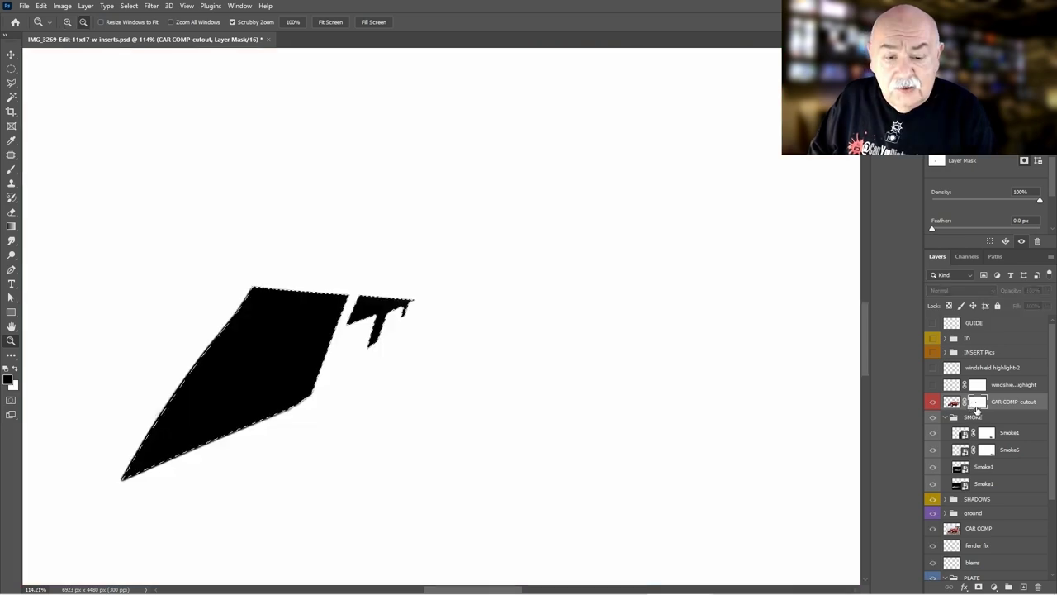
{"action": "left_click", "coordinate": [977, 403], "text": "shift"}
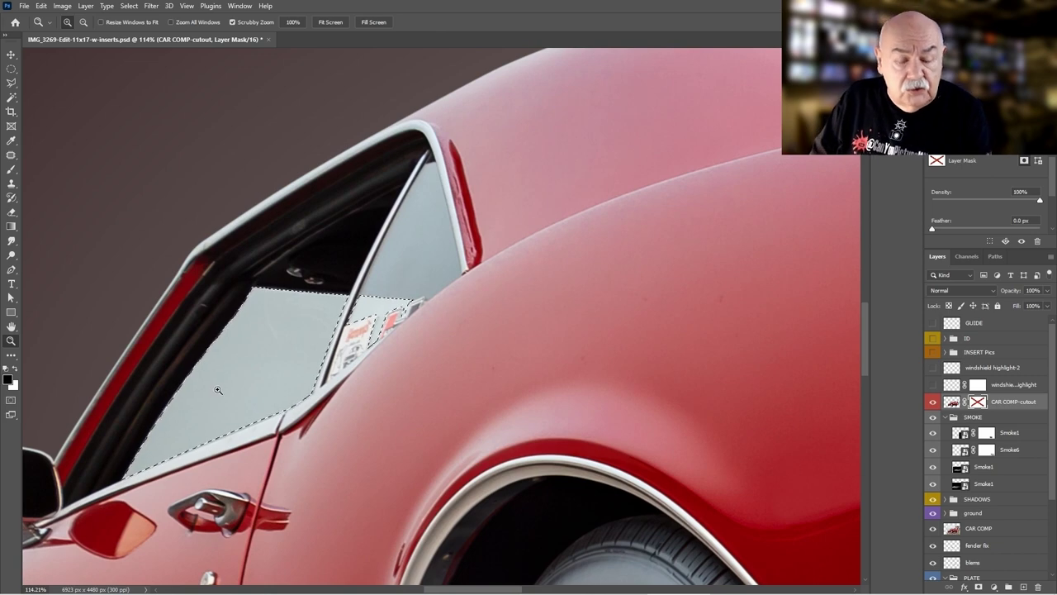
{"action": "key", "text": "ctrl+d"}
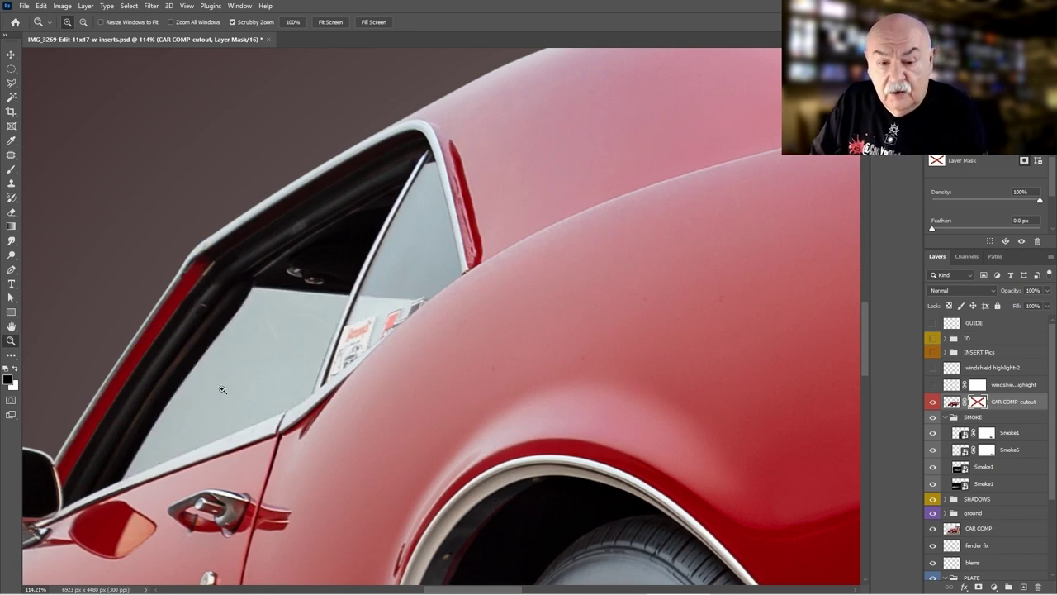
{"action": "left_click", "coordinate": [977, 405], "text": "shift"}
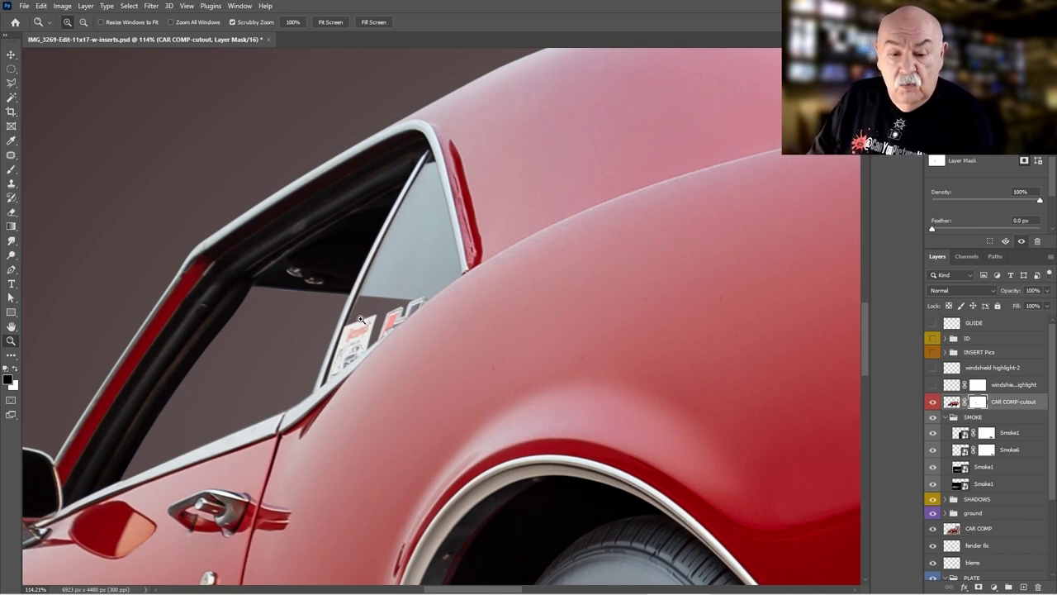
{"action": "mouse_move", "coordinate": [361, 320]}
{"action": "left_mouse_down"}
{"action": "mouse_move", "coordinate": [399, 320]}
{"action": "mouse_move", "coordinate": [376, 331]}
{"action": "left_mouse_up"}
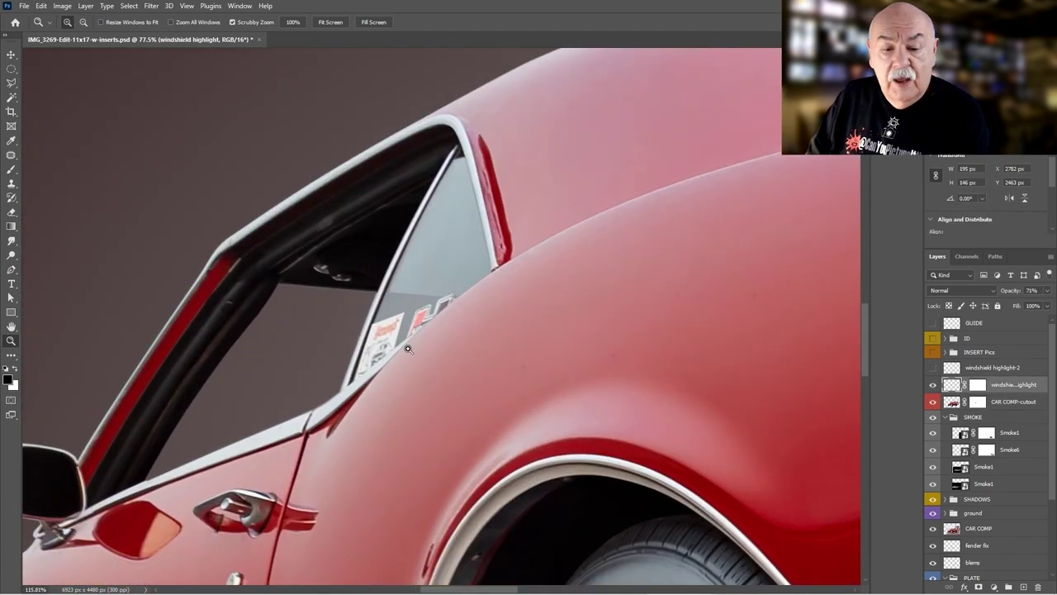
Step: Turn on both windshield highlight layers, review the whole car, then show the 1968 title and logos
{"action": "left_click", "coordinate": [932, 384]}
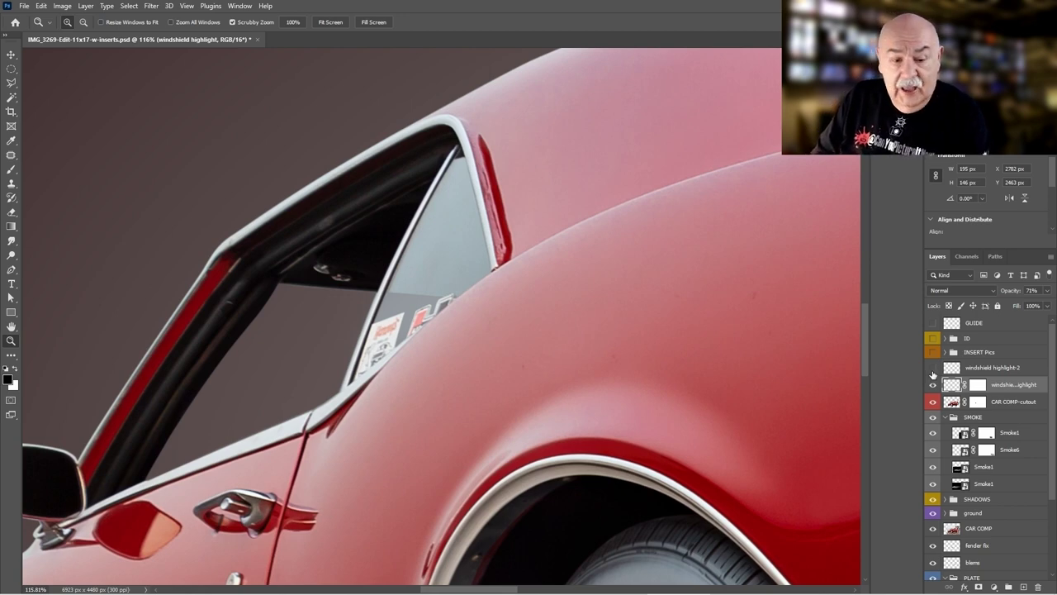
{"action": "left_click", "coordinate": [932, 369]}
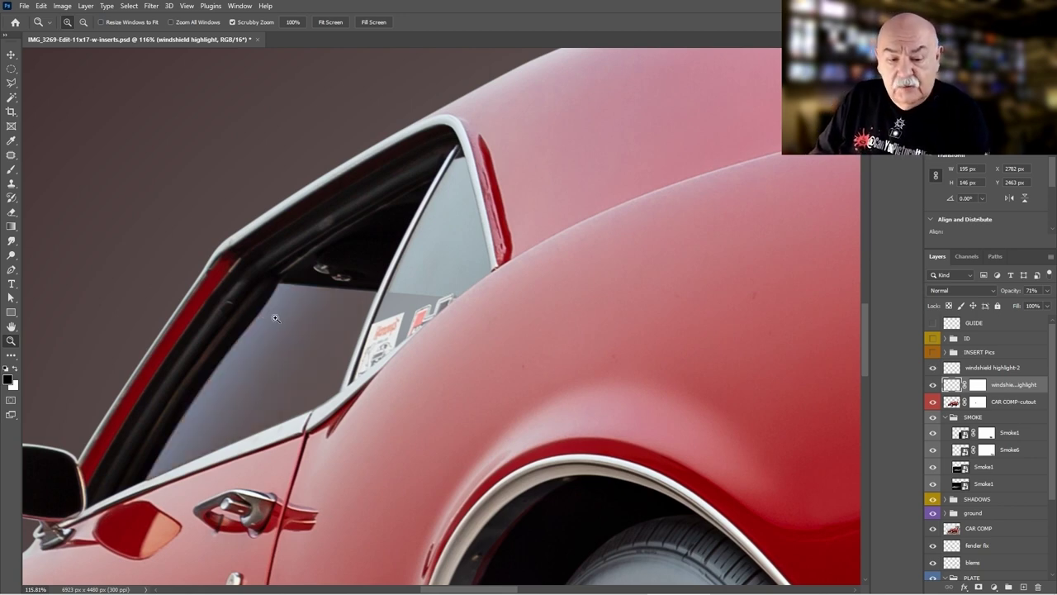
{"action": "key", "text": "ctrl+0"}
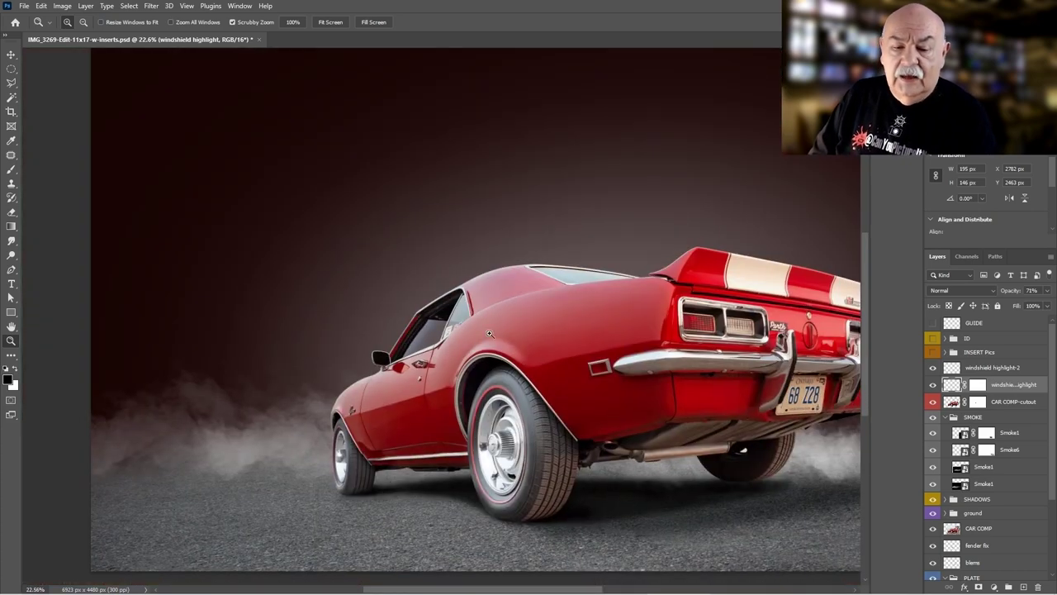
{"action": "left_click_drag", "start_coordinate": [513, 334], "coordinate": [484, 301]}
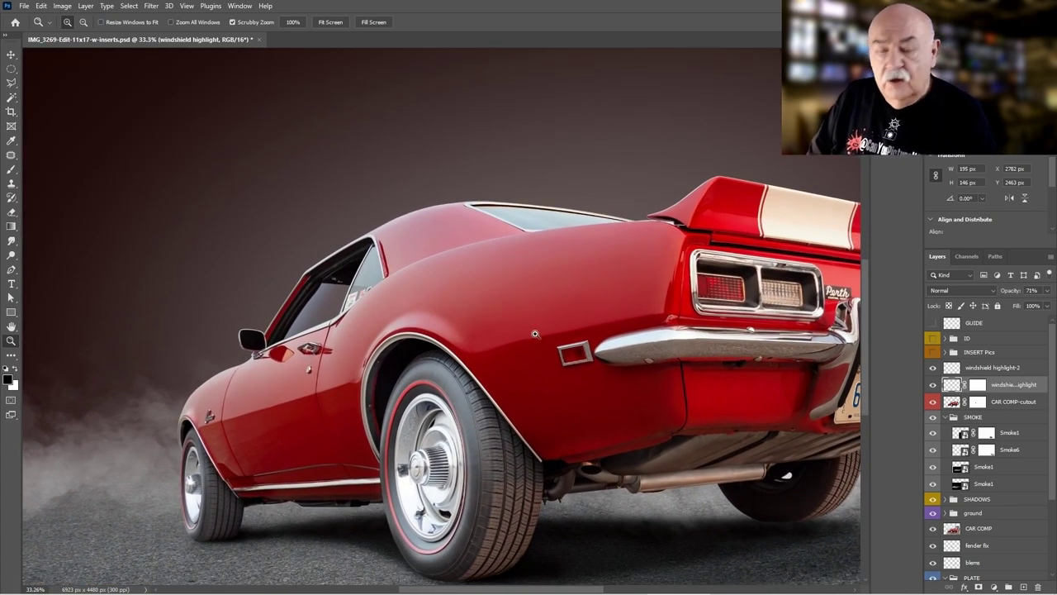
{"action": "left_click_drag", "start_coordinate": [541, 334], "coordinate": [420, 314]}
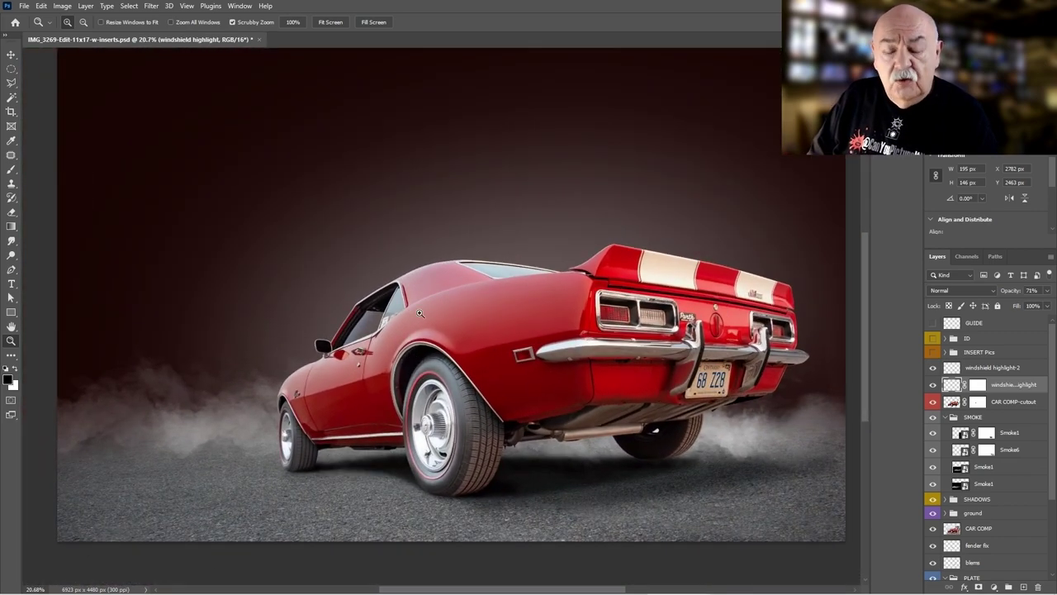
{"action": "left_click", "coordinate": [931, 338]}
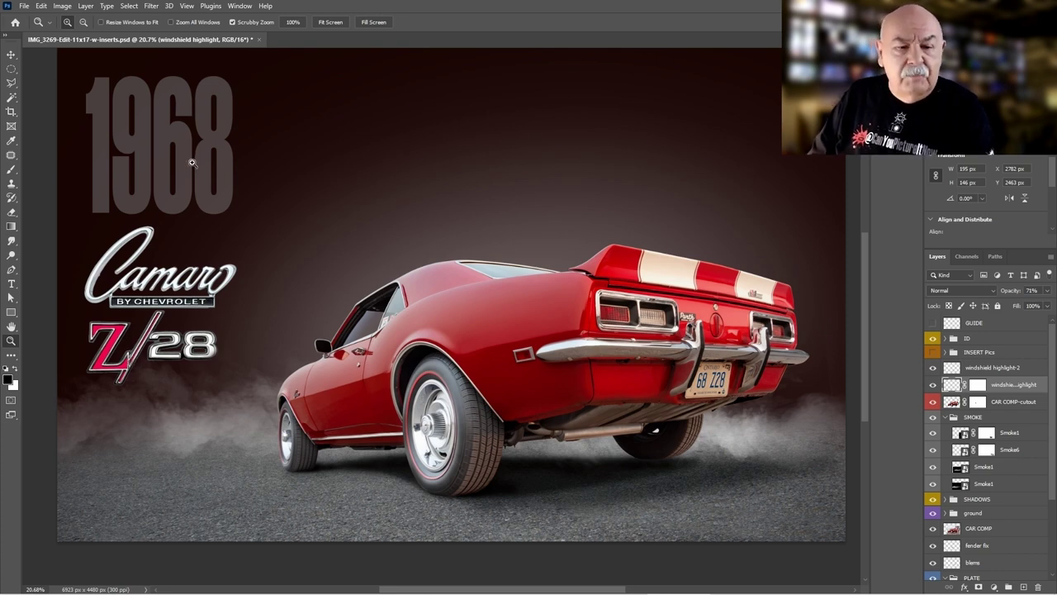
Step: Show the three inset detail photos, zoom in on the Hurst sticker insert, then turn on the GUIDE marks
{"action": "scroll", "coordinate": [192, 163], "scroll_direction": "down", "scroll_amount": 2}
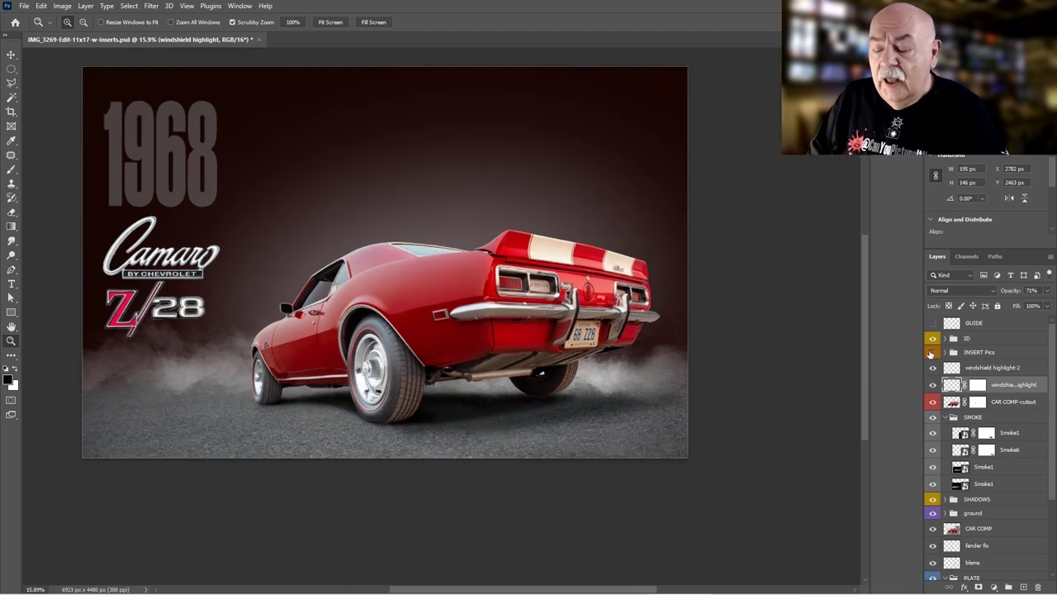
{"action": "left_click", "coordinate": [932, 352]}
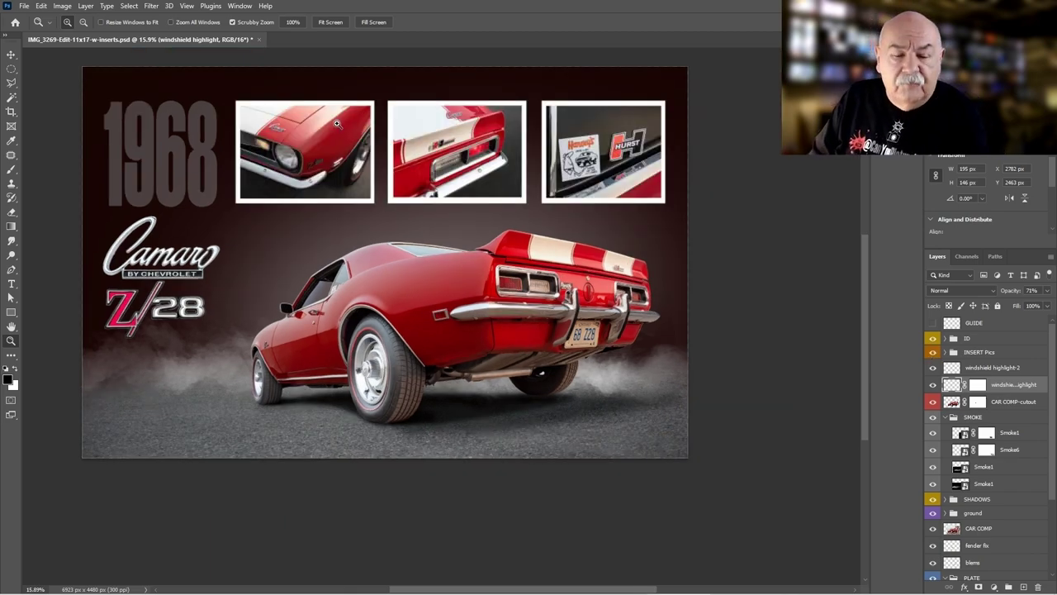
{"action": "scroll", "coordinate": [361, 130], "scroll_direction": "up", "scroll_amount": 2}
{"action": "scroll", "coordinate": [358, 132], "scroll_direction": "down", "scroll_amount": 2}
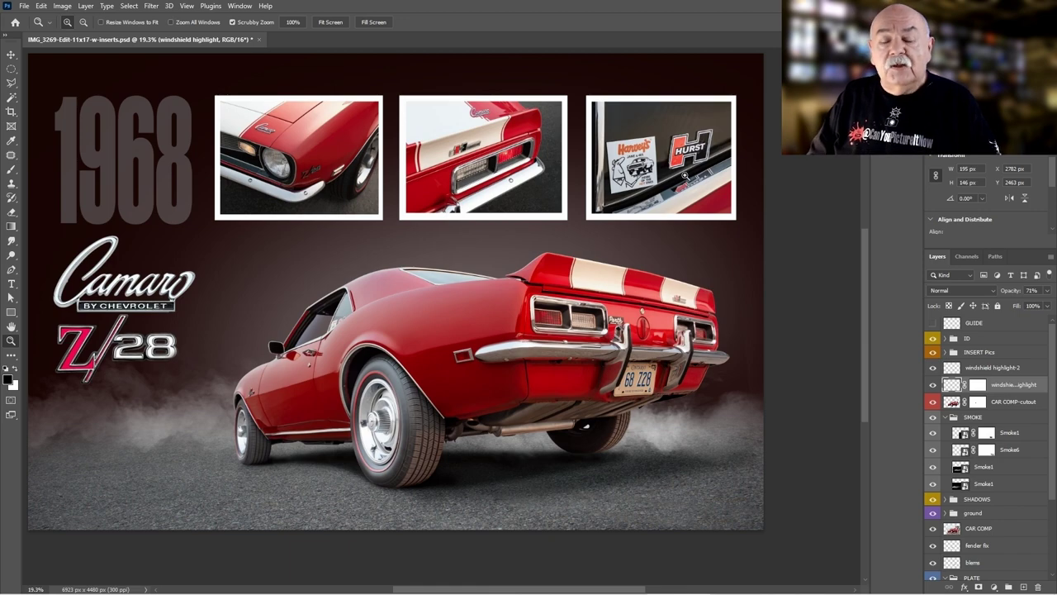
{"action": "scroll", "coordinate": [684, 179], "scroll_direction": "up", "scroll_amount": 3}
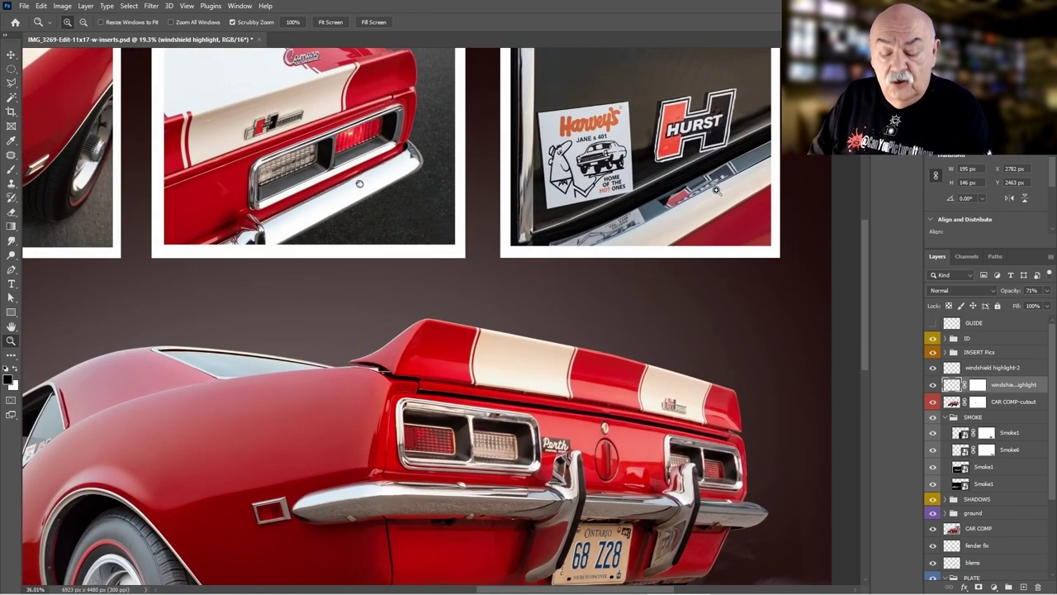
{"action": "left_click_drag", "start_coordinate": [715, 189], "coordinate": [698, 230]}
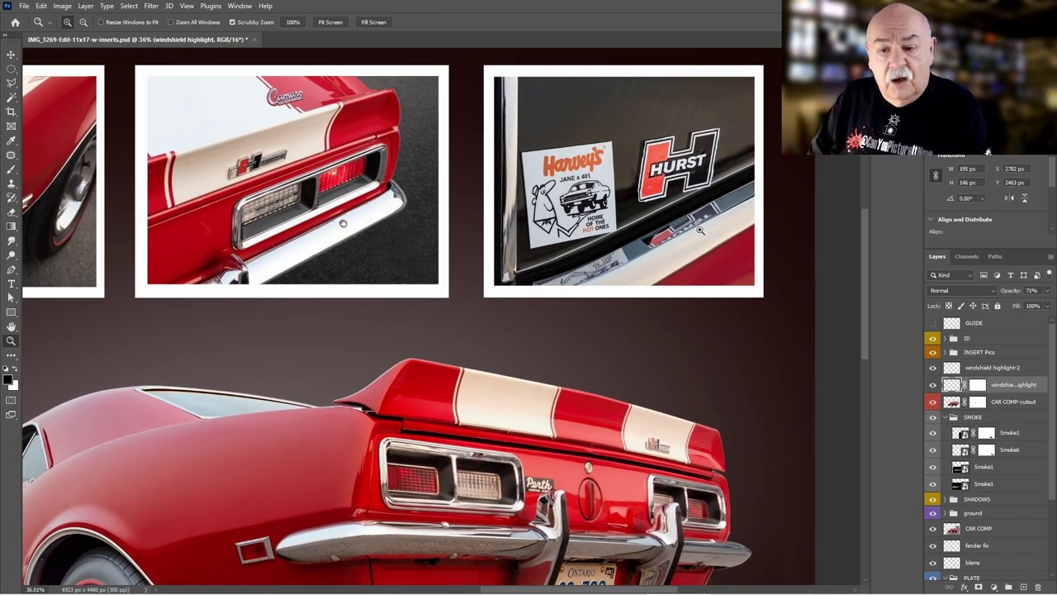
{"action": "left_click", "coordinate": [671, 195]}
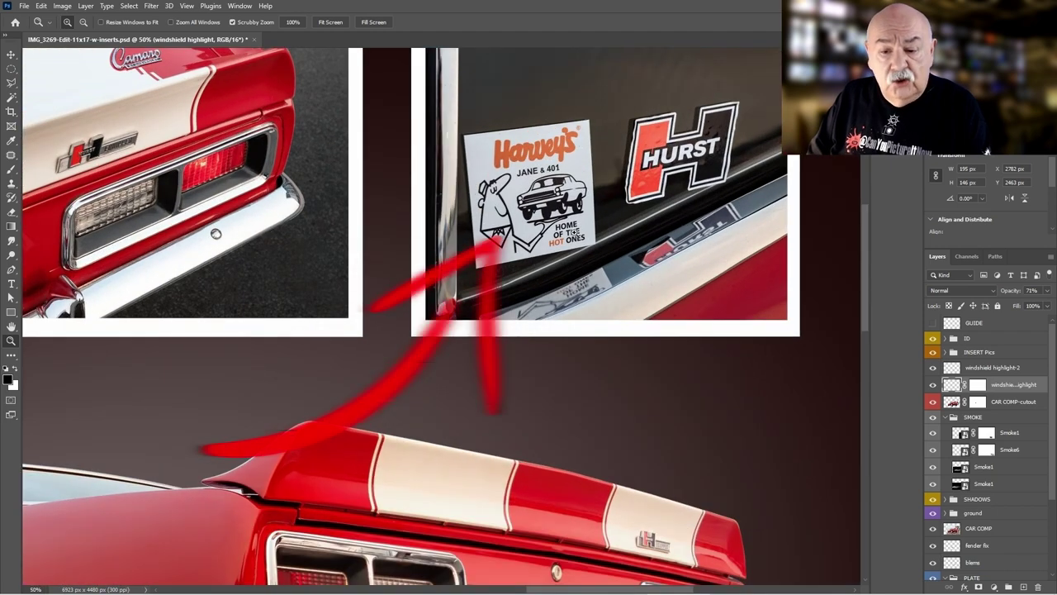
{"action": "scroll", "coordinate": [644, 231], "scroll_direction": "down", "scroll_amount": 1}
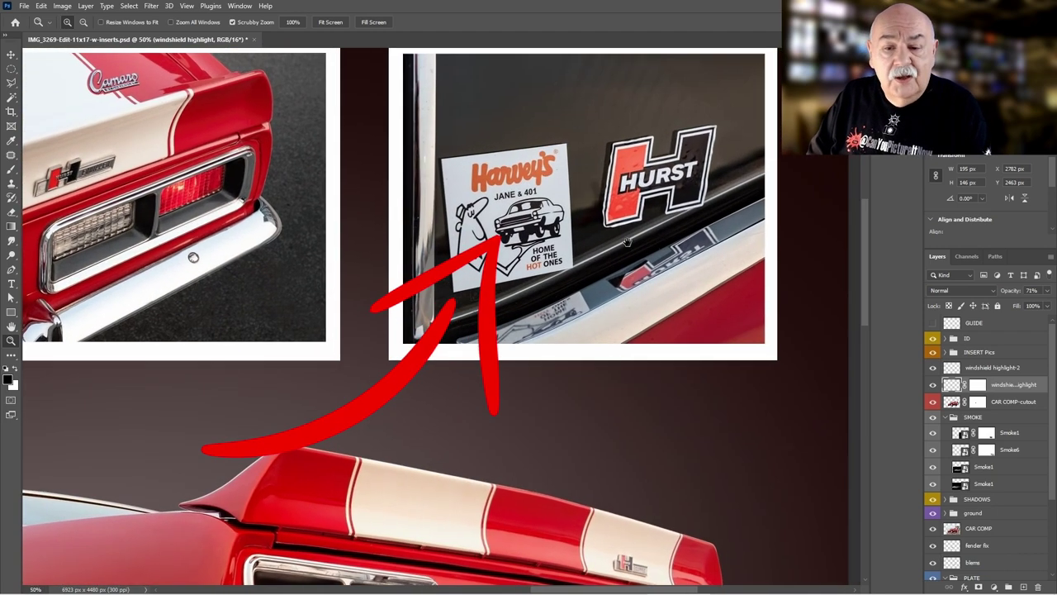
{"action": "scroll", "coordinate": [624, 241], "scroll_direction": "down", "scroll_amount": 1}
{"action": "scroll", "coordinate": [618, 240], "scroll_direction": "down", "scroll_amount": 3}
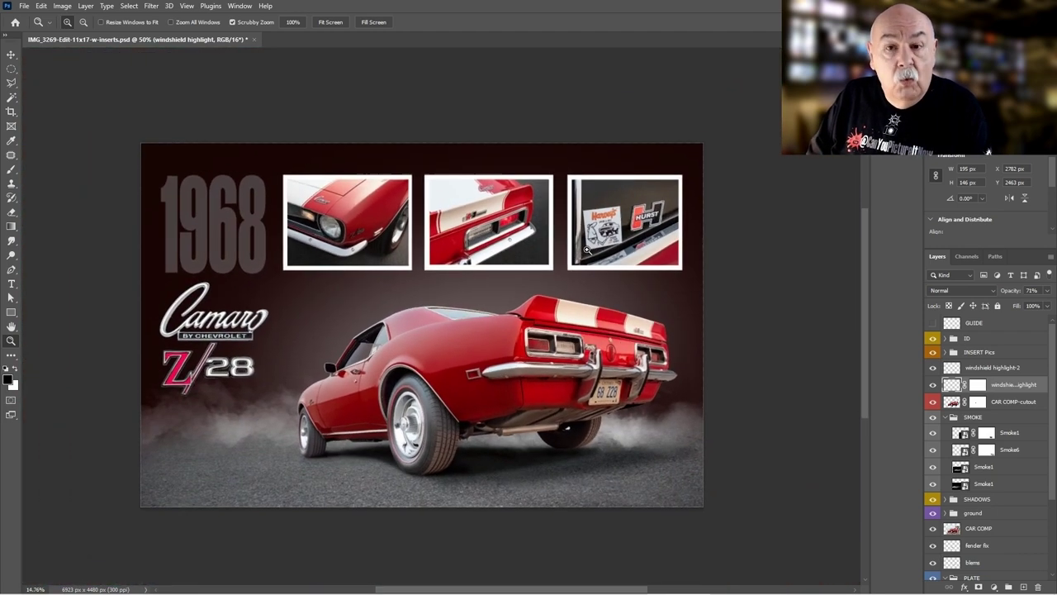
{"action": "scroll", "coordinate": [488, 360], "scroll_direction": "down", "scroll_amount": 2}
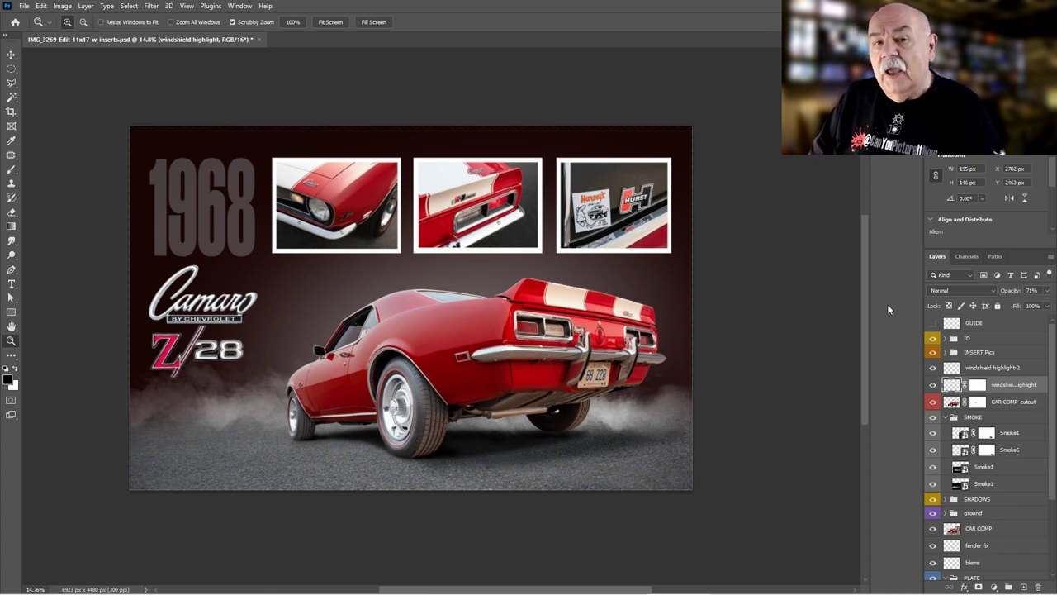
{"action": "left_click", "coordinate": [933, 323]}
{"action": "left_click_drag", "start_coordinate": [518, 334], "coordinate": [557, 331]}
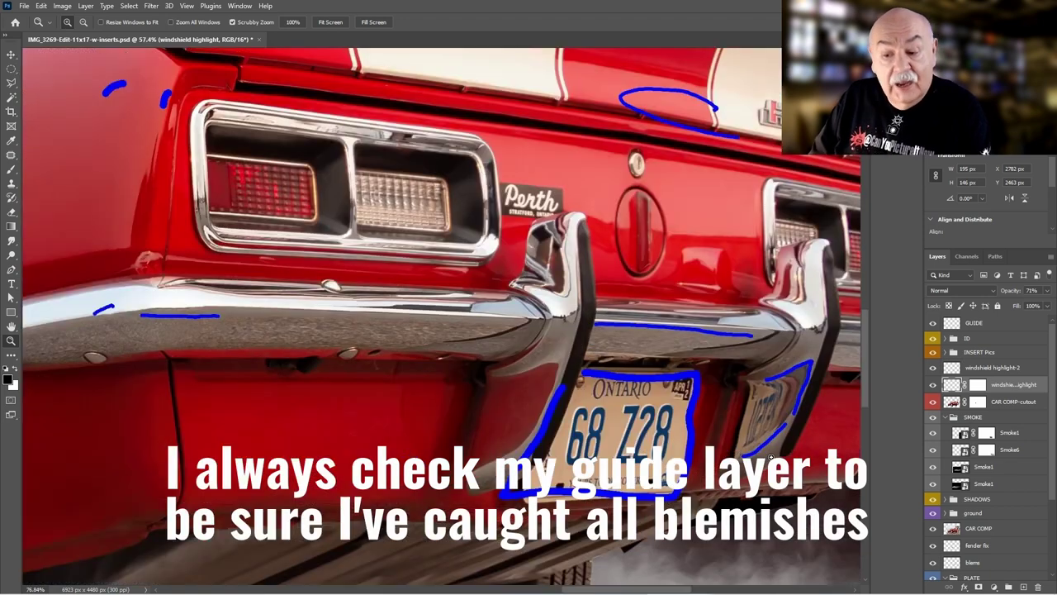
{"action": "left_click_drag", "start_coordinate": [764, 412], "coordinate": [784, 403]}
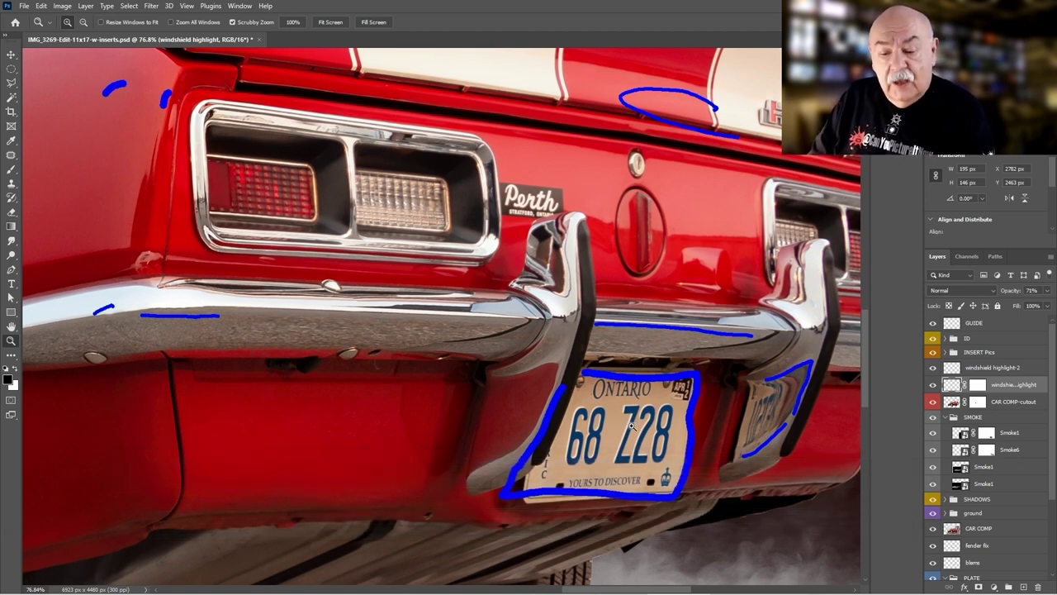
{"action": "left_click_drag", "start_coordinate": [772, 413], "coordinate": [736, 460]}
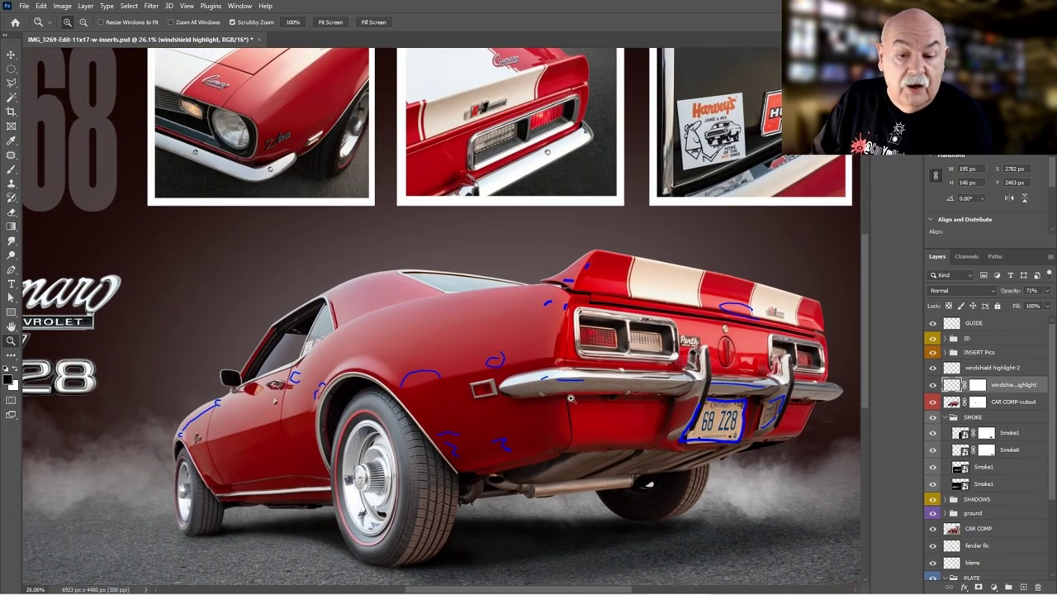
{"action": "left_click_drag", "start_coordinate": [539, 334], "coordinate": [566, 332]}
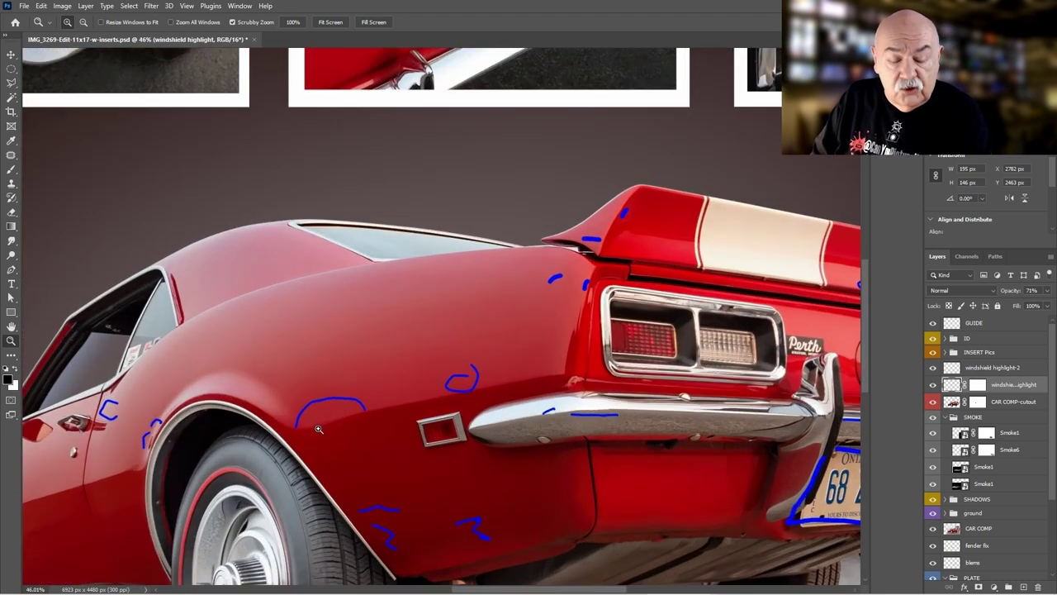
{"action": "mouse_move", "coordinate": [321, 428]}
{"action": "left_mouse_down"}
{"action": "mouse_move", "coordinate": [334, 426]}
{"action": "mouse_move", "coordinate": [322, 421]}
{"action": "mouse_move", "coordinate": [331, 417]}
{"action": "left_mouse_up"}
{"action": "left_click_drag", "start_coordinate": [174, 466], "coordinate": [245, 410]}
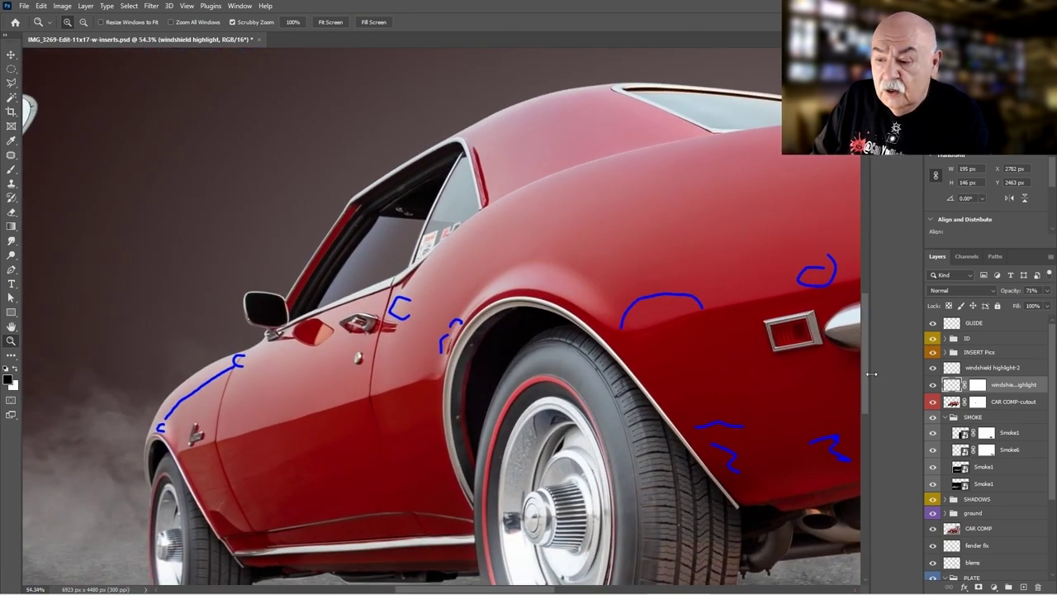
{"action": "left_click", "coordinate": [933, 323]}
{"action": "key", "text": "ctrl+0"}
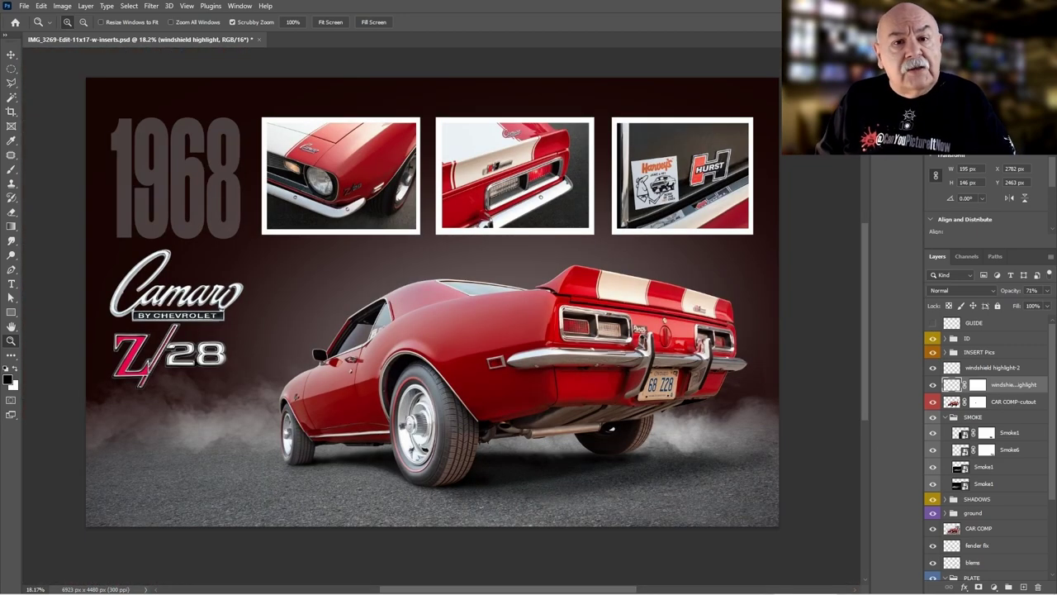